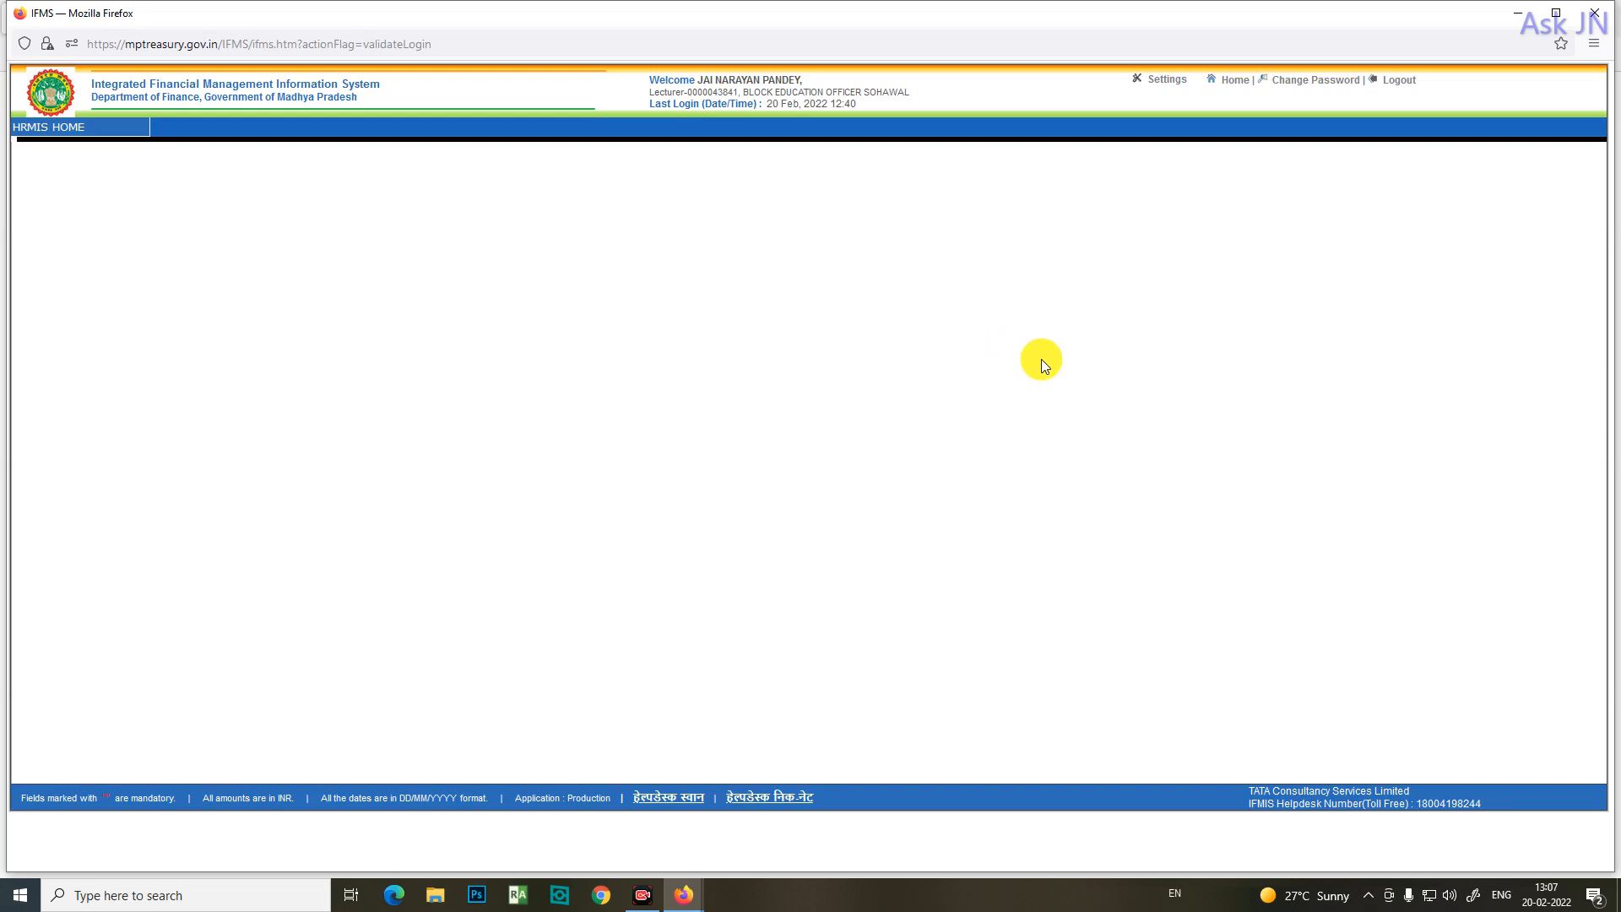
Step: Open the Change Employee Profile form in Employee Self Service and look through its sections
{"action": "mouse_move", "coordinate": [93, 131]}
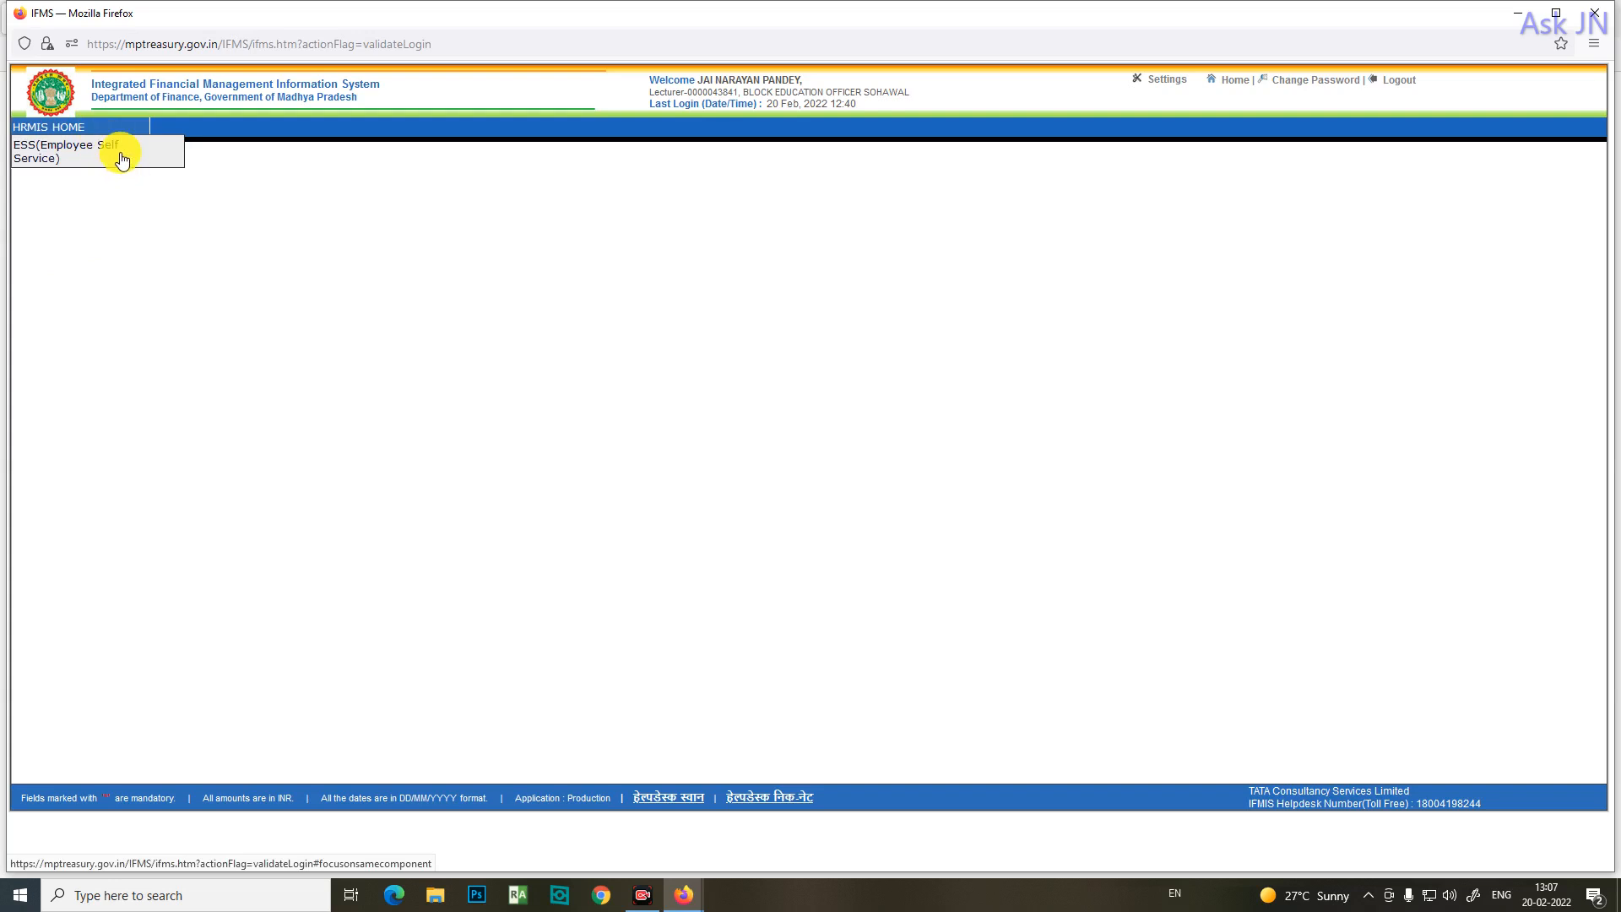
{"action": "left_click", "coordinate": [120, 154]}
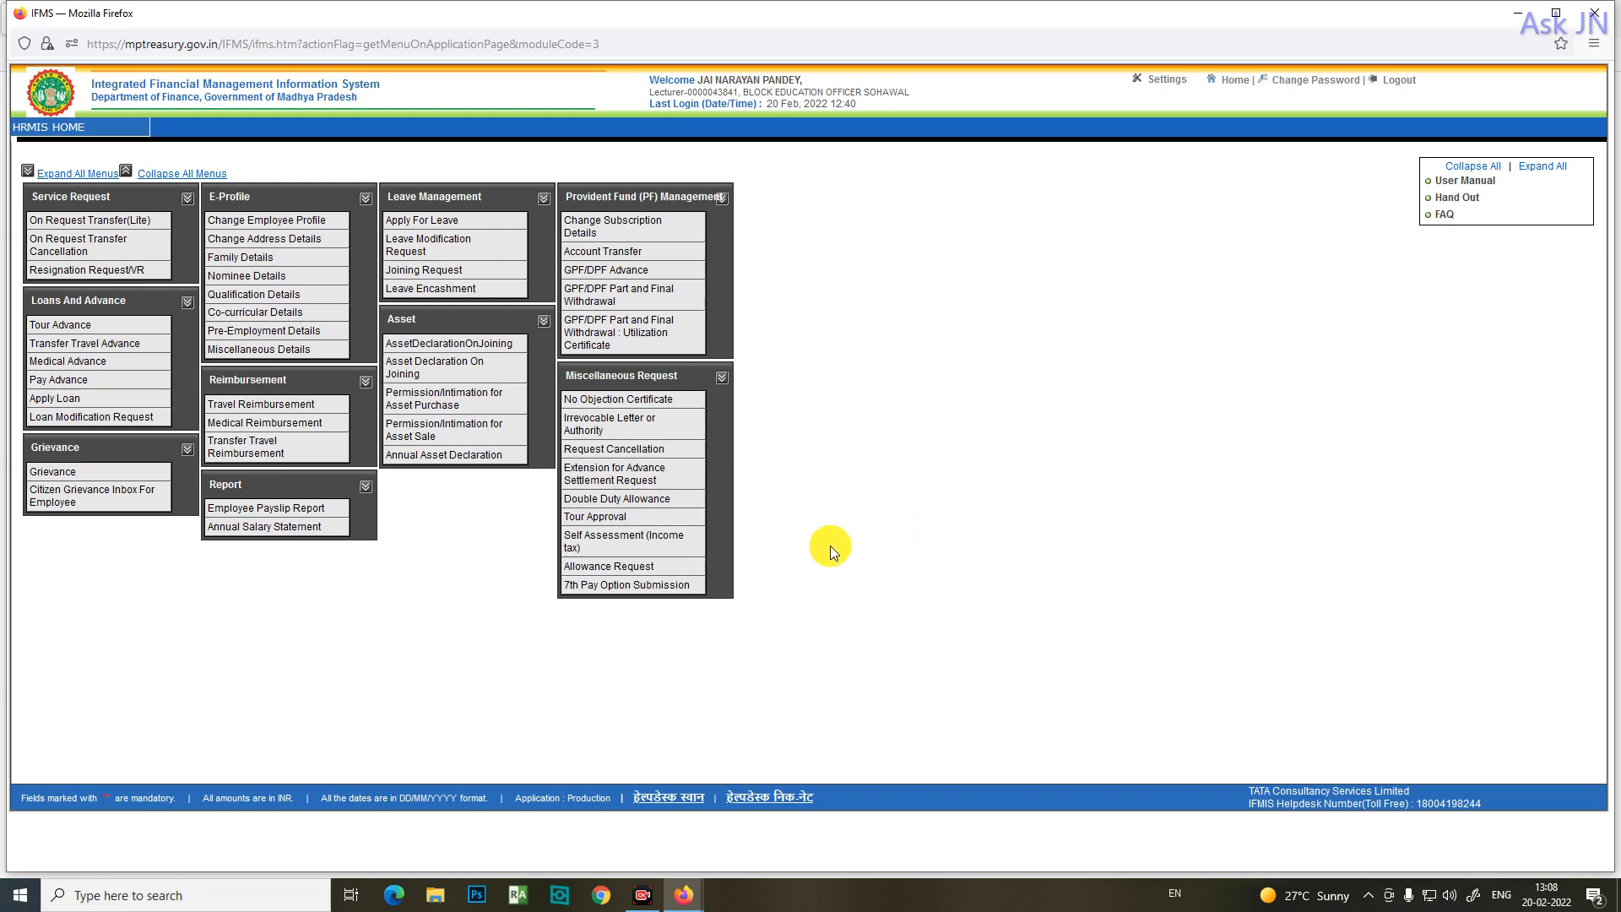
{"action": "left_click", "coordinate": [264, 226]}
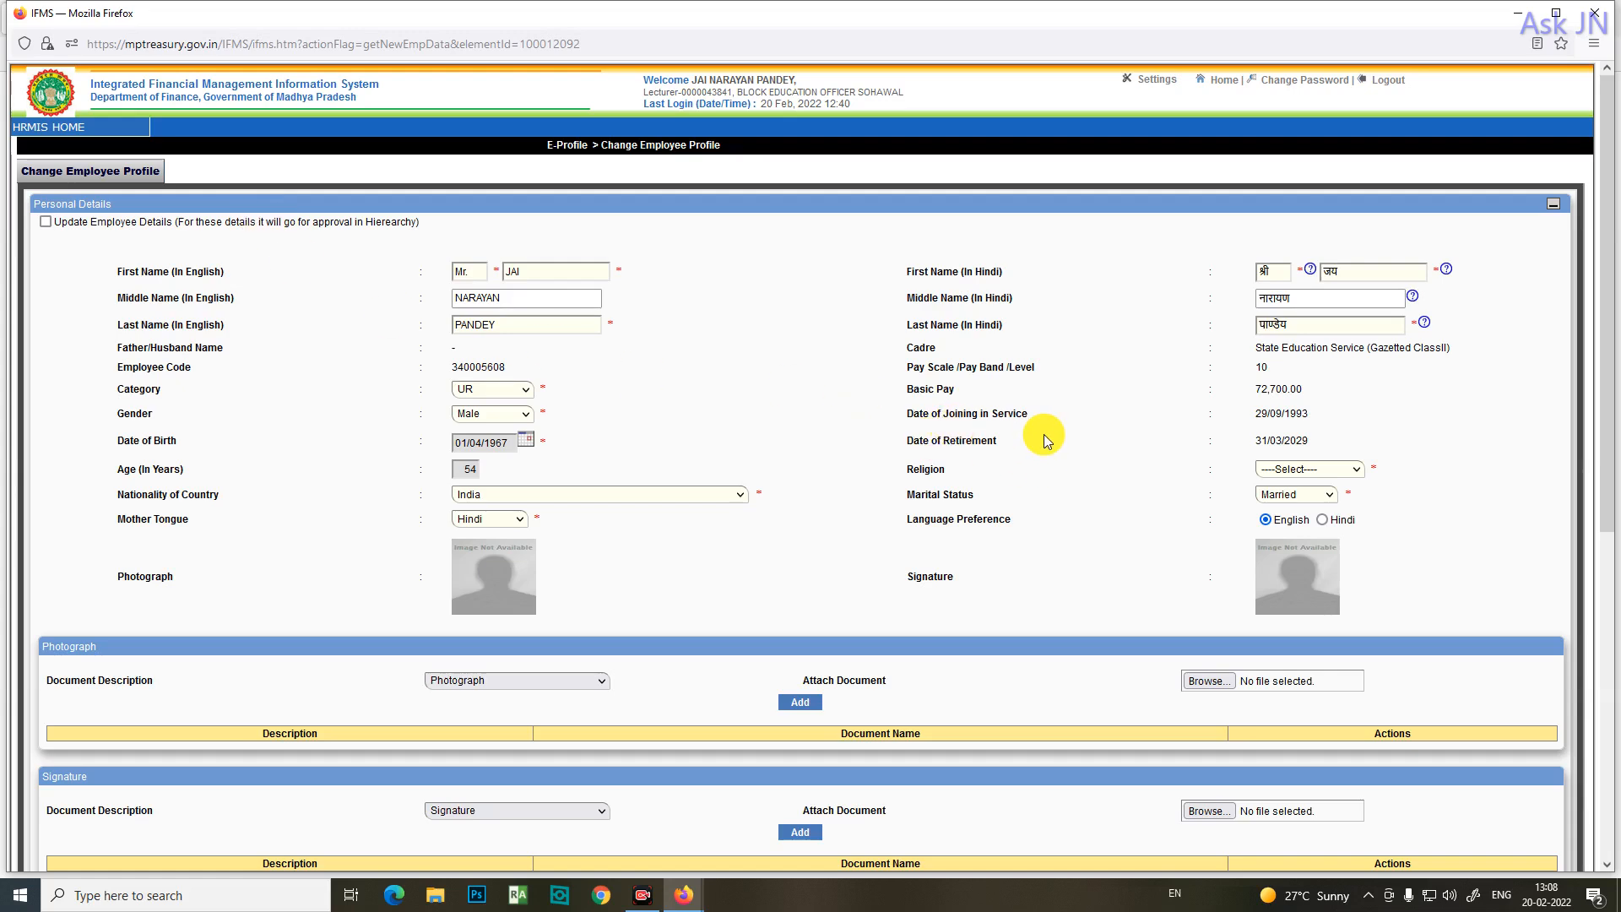
{"action": "scroll", "coordinate": [1043, 434], "scroll_direction": "down", "scroll_amount": 3}
{"action": "scroll", "coordinate": [1044, 434], "scroll_direction": "down", "scroll_amount": 6}
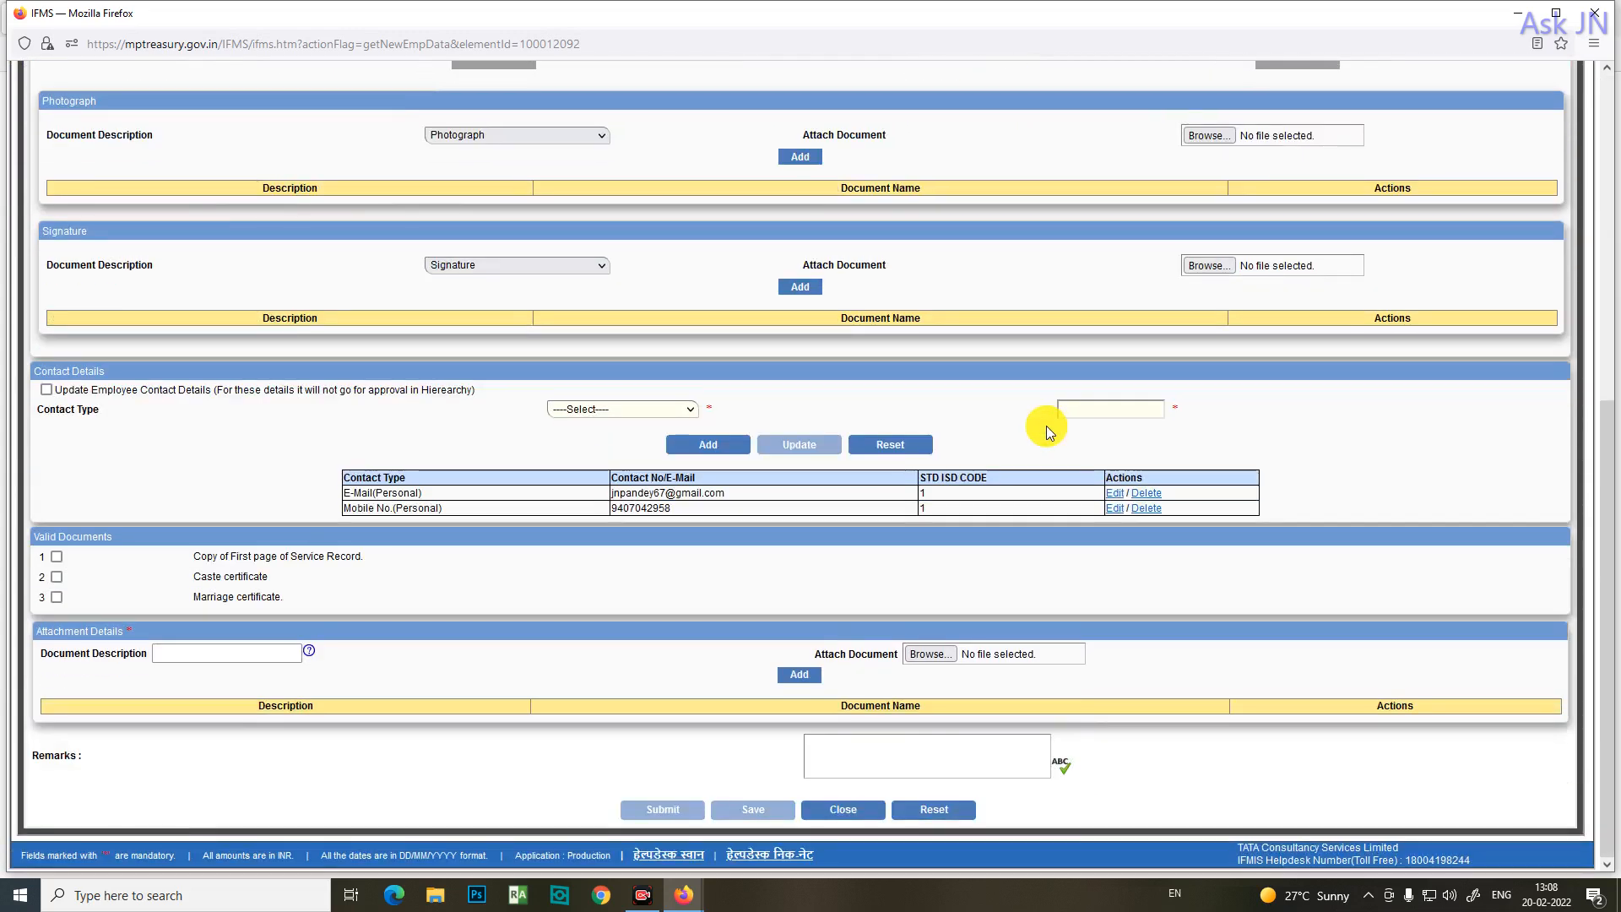
{"action": "scroll", "coordinate": [1046, 425], "scroll_direction": "up", "scroll_amount": 8}
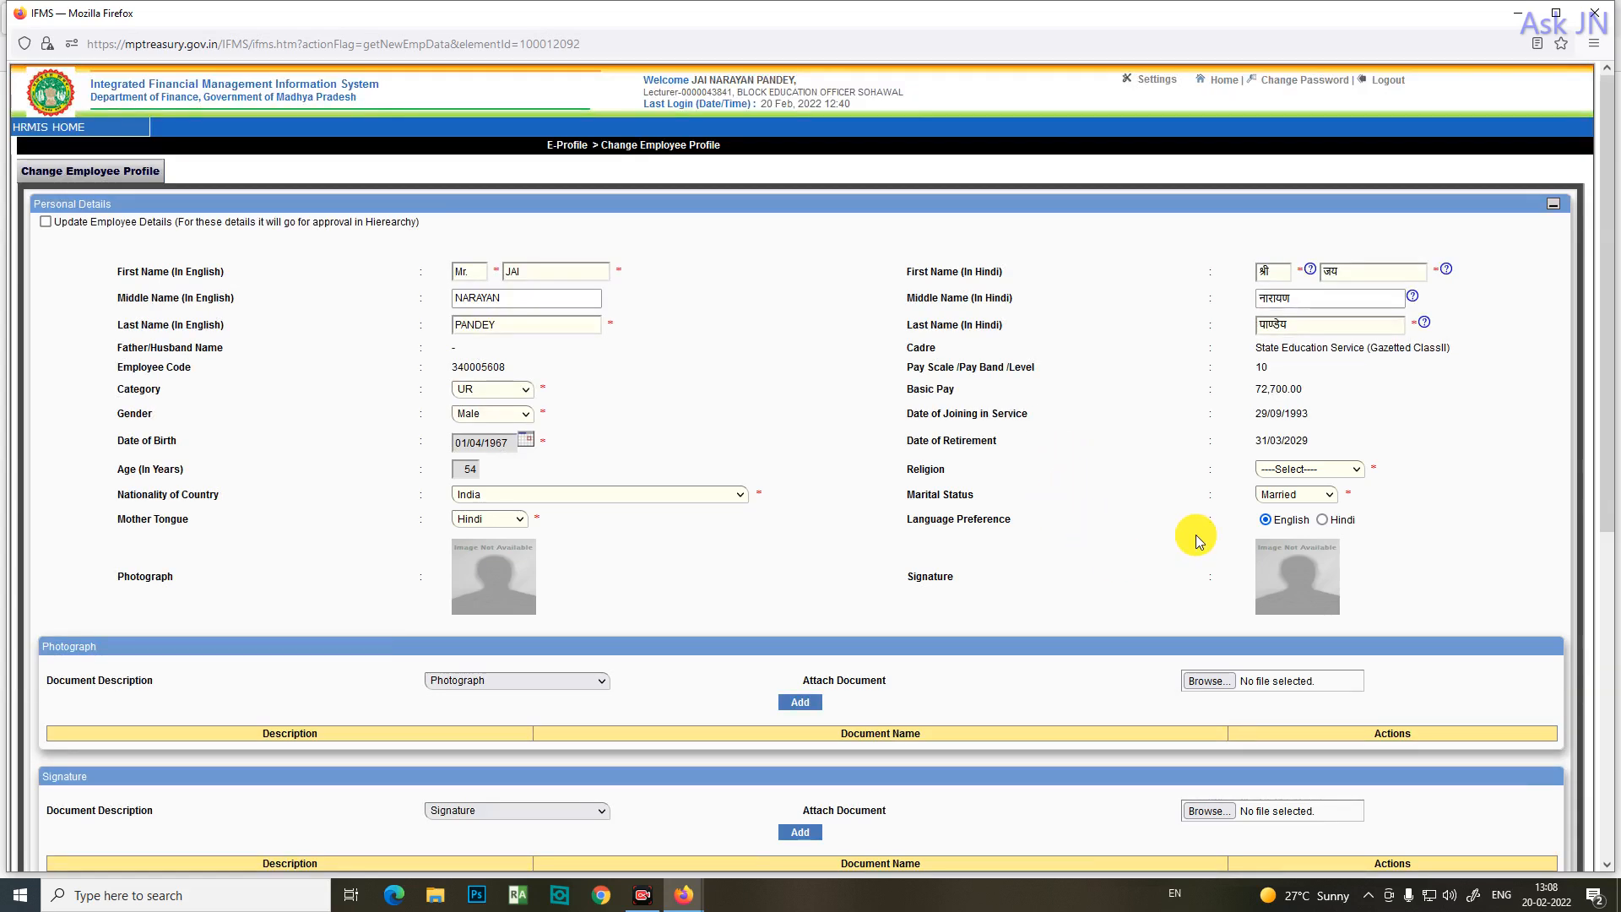
Step: Set the employee's religion to Hindu and try to submit the profile change
{"action": "left_click", "coordinate": [1360, 470]}
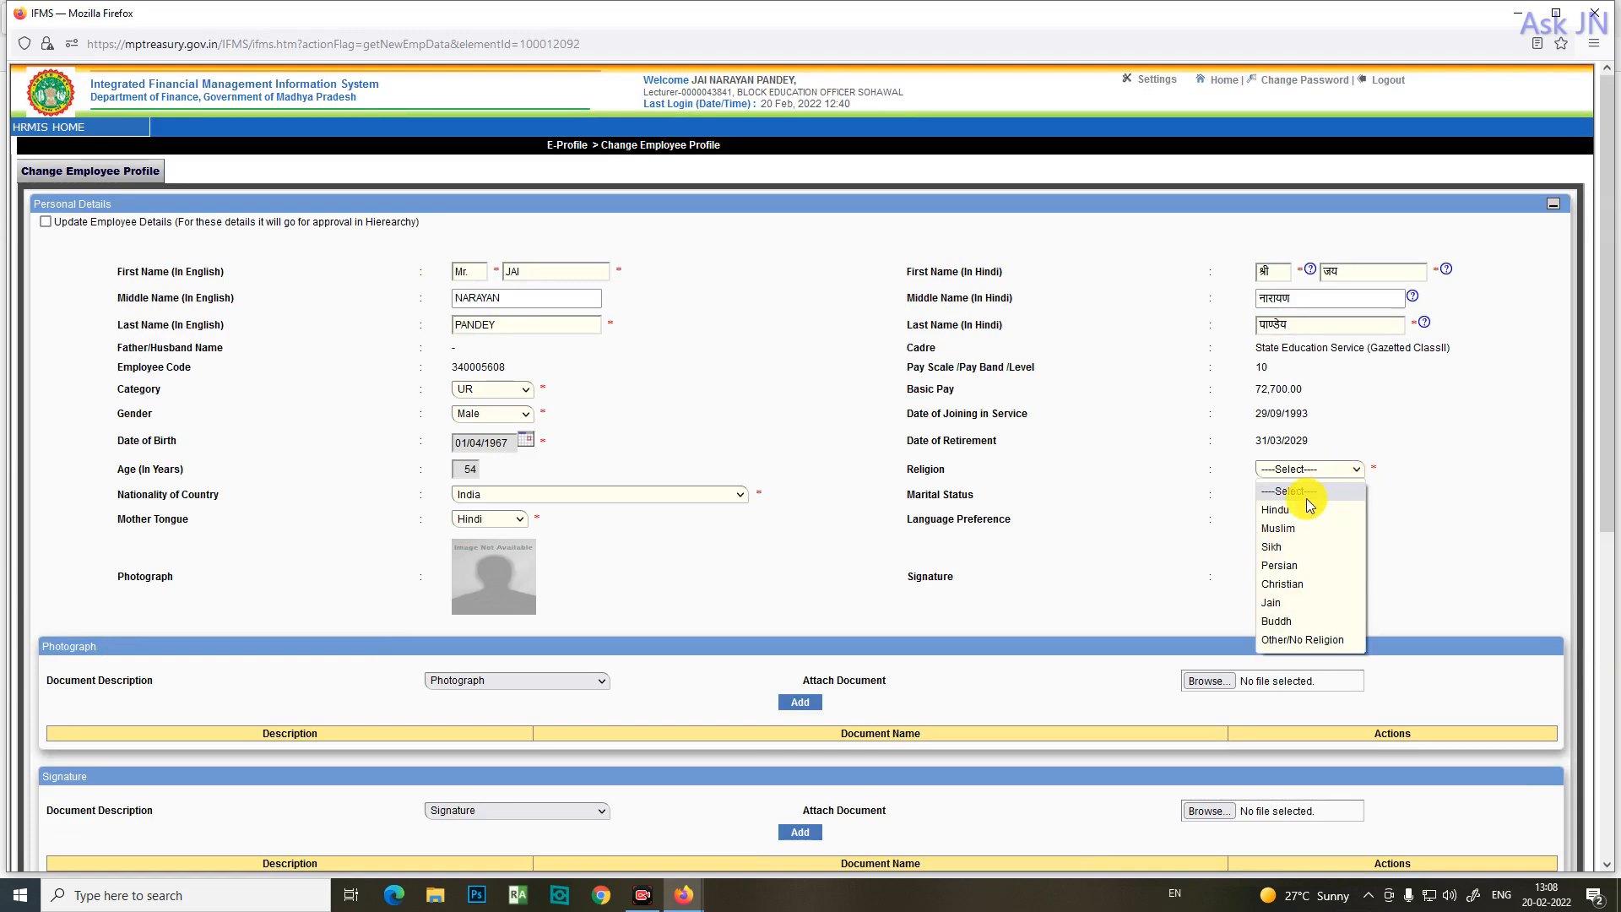
{"action": "left_click", "coordinate": [1271, 500]}
{"action": "scroll", "coordinate": [998, 637], "scroll_direction": "down", "scroll_amount": 6}
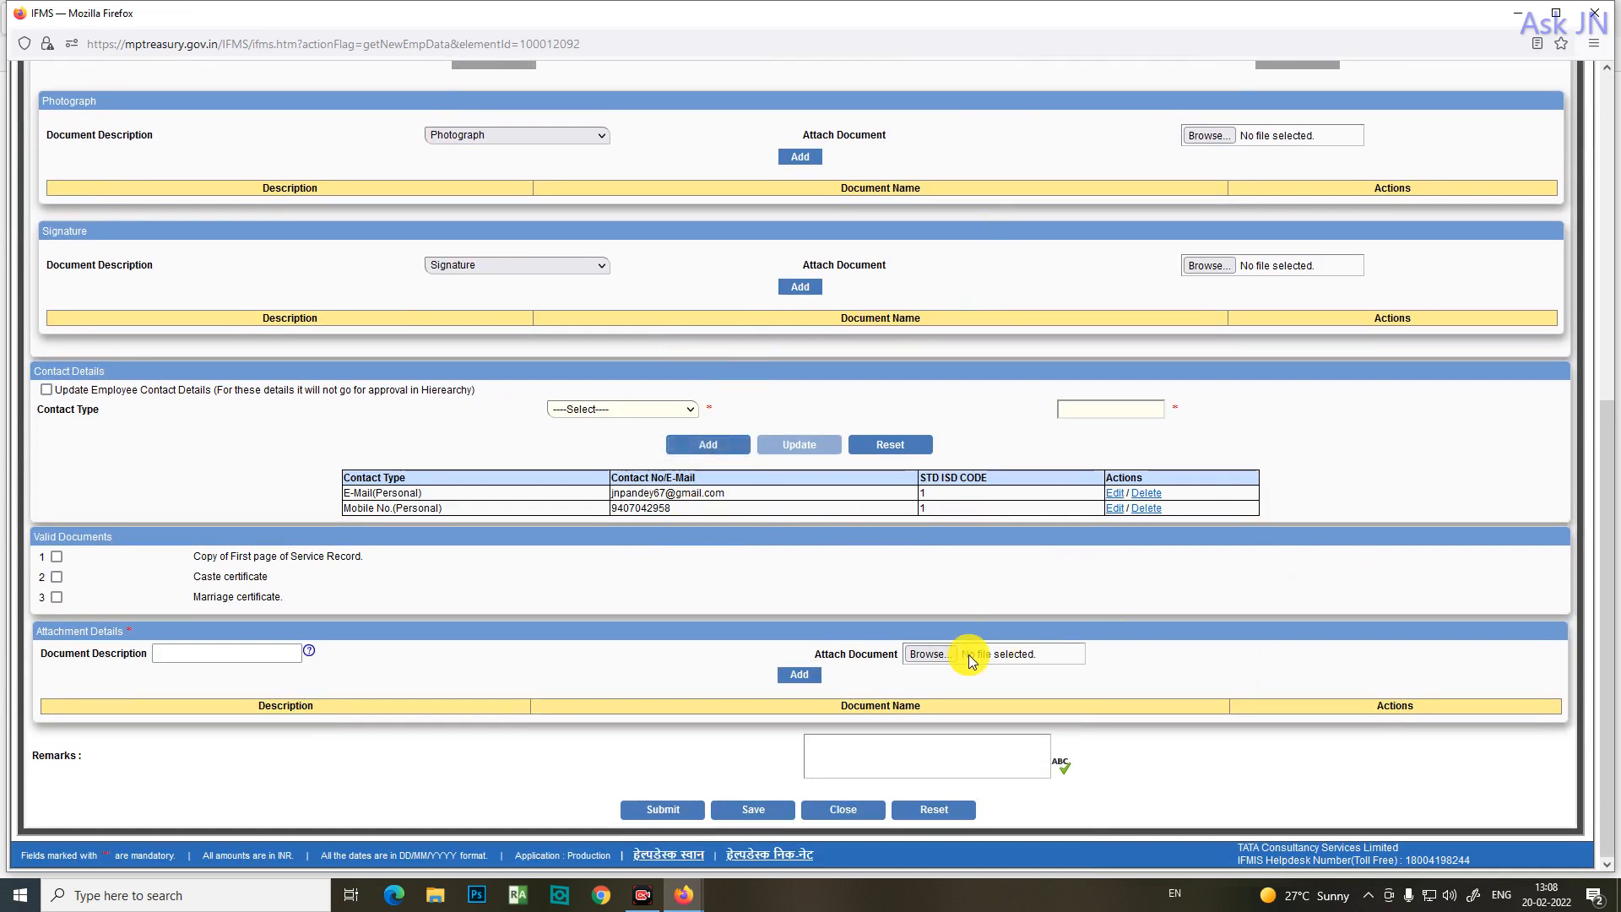
{"action": "left_click", "coordinate": [662, 810]}
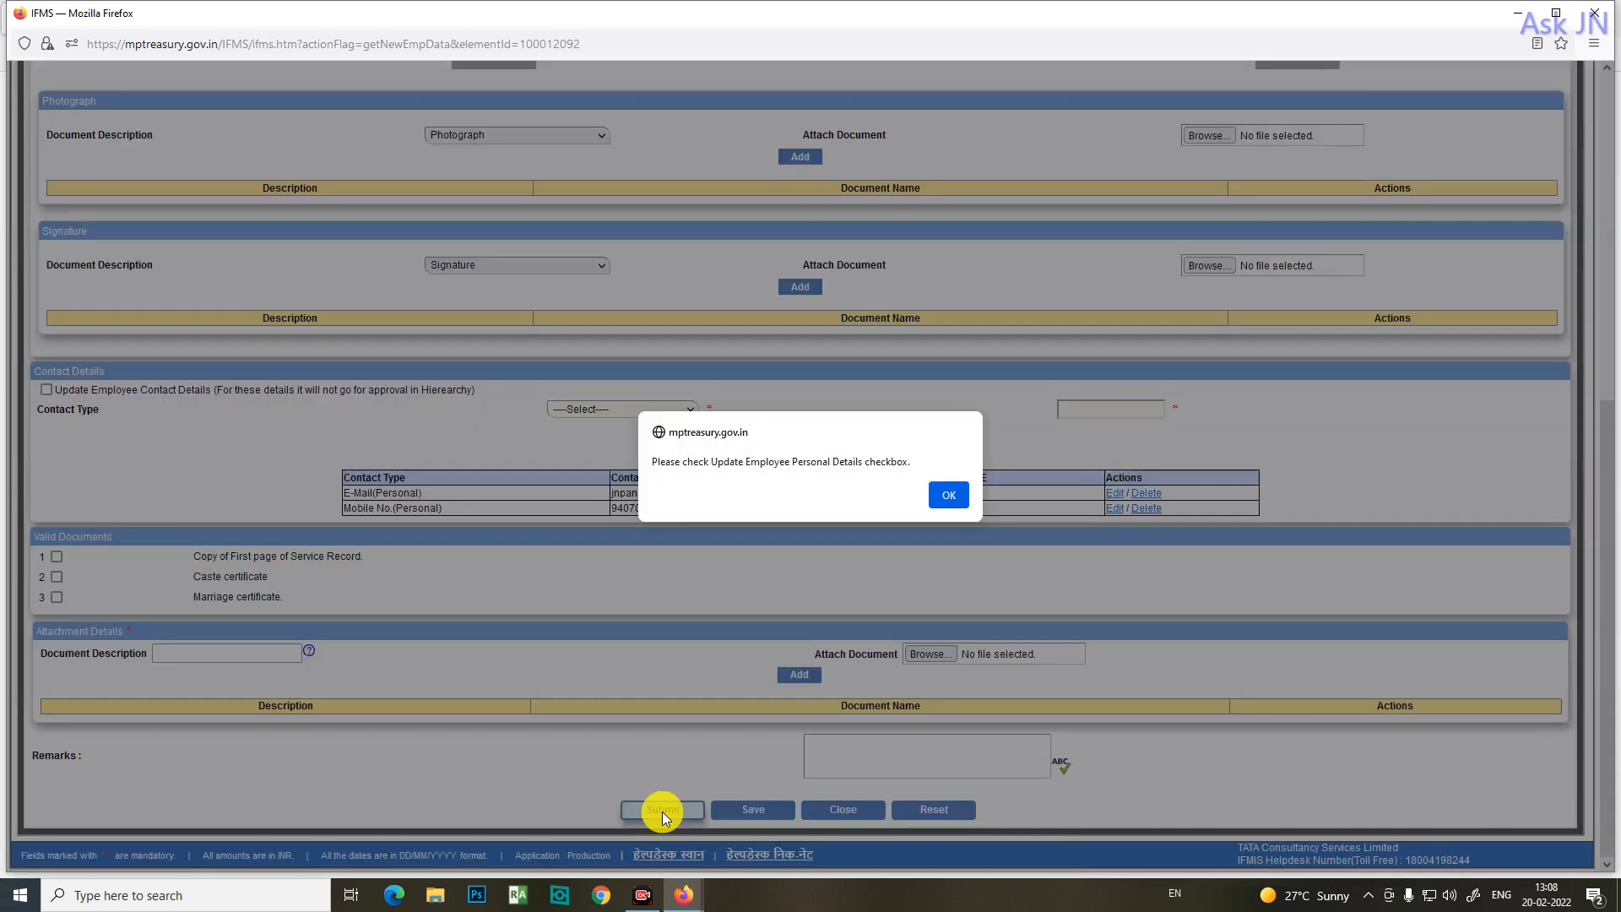
{"action": "left_click", "coordinate": [942, 490]}
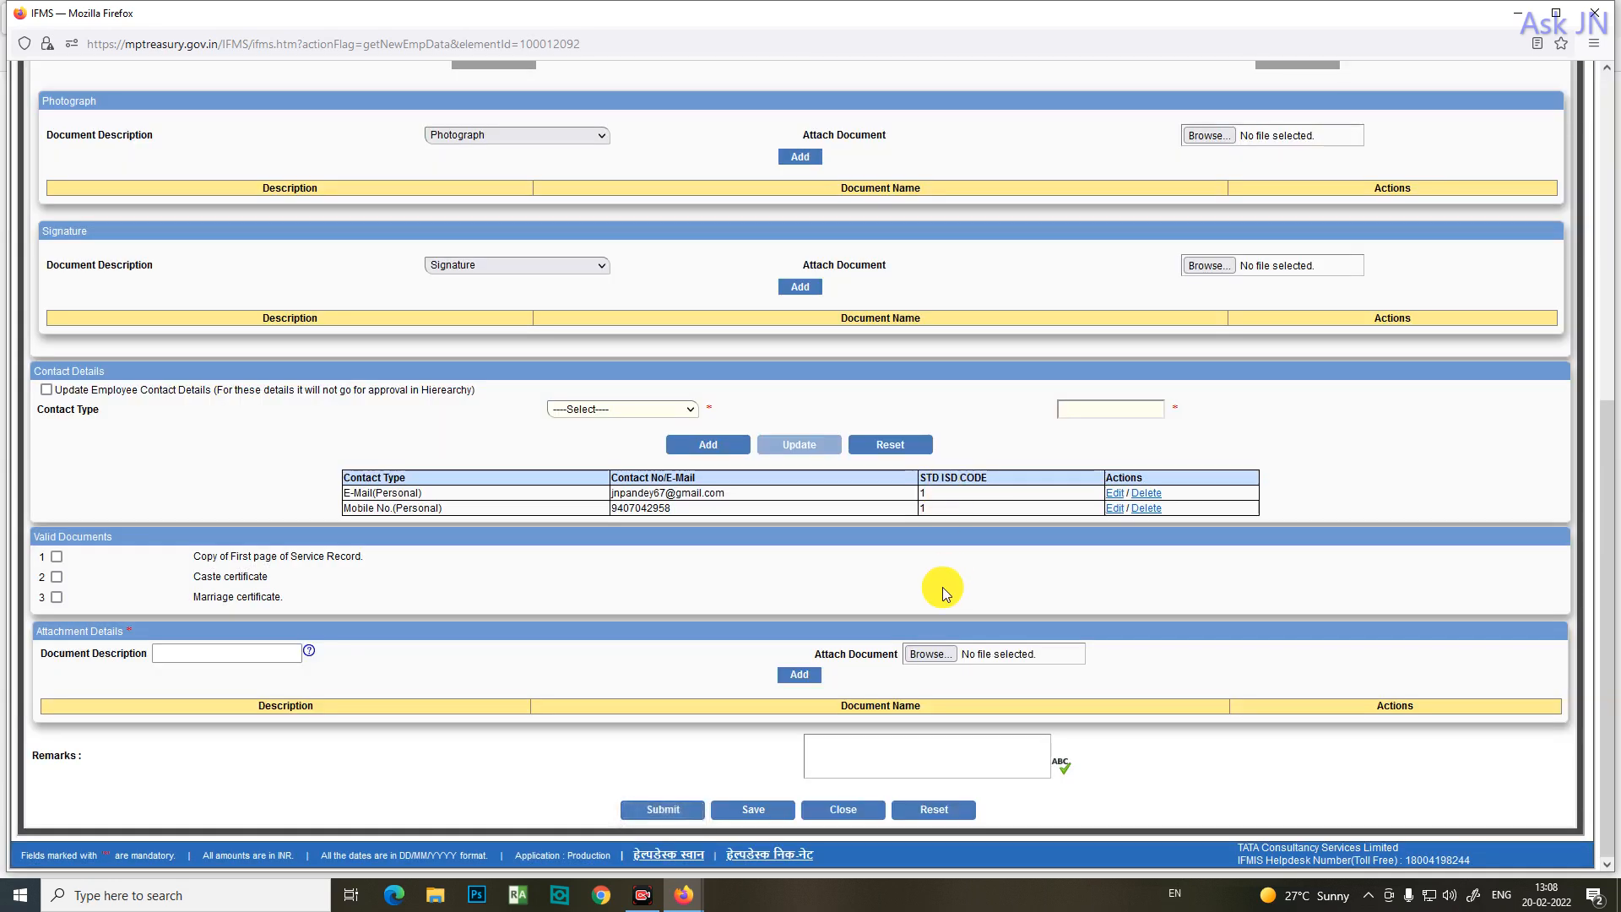
Step: Enable Update Employee Details for the personal details and try submitting the profile change again
{"action": "scroll", "coordinate": [943, 586], "scroll_direction": "up", "scroll_amount": 6}
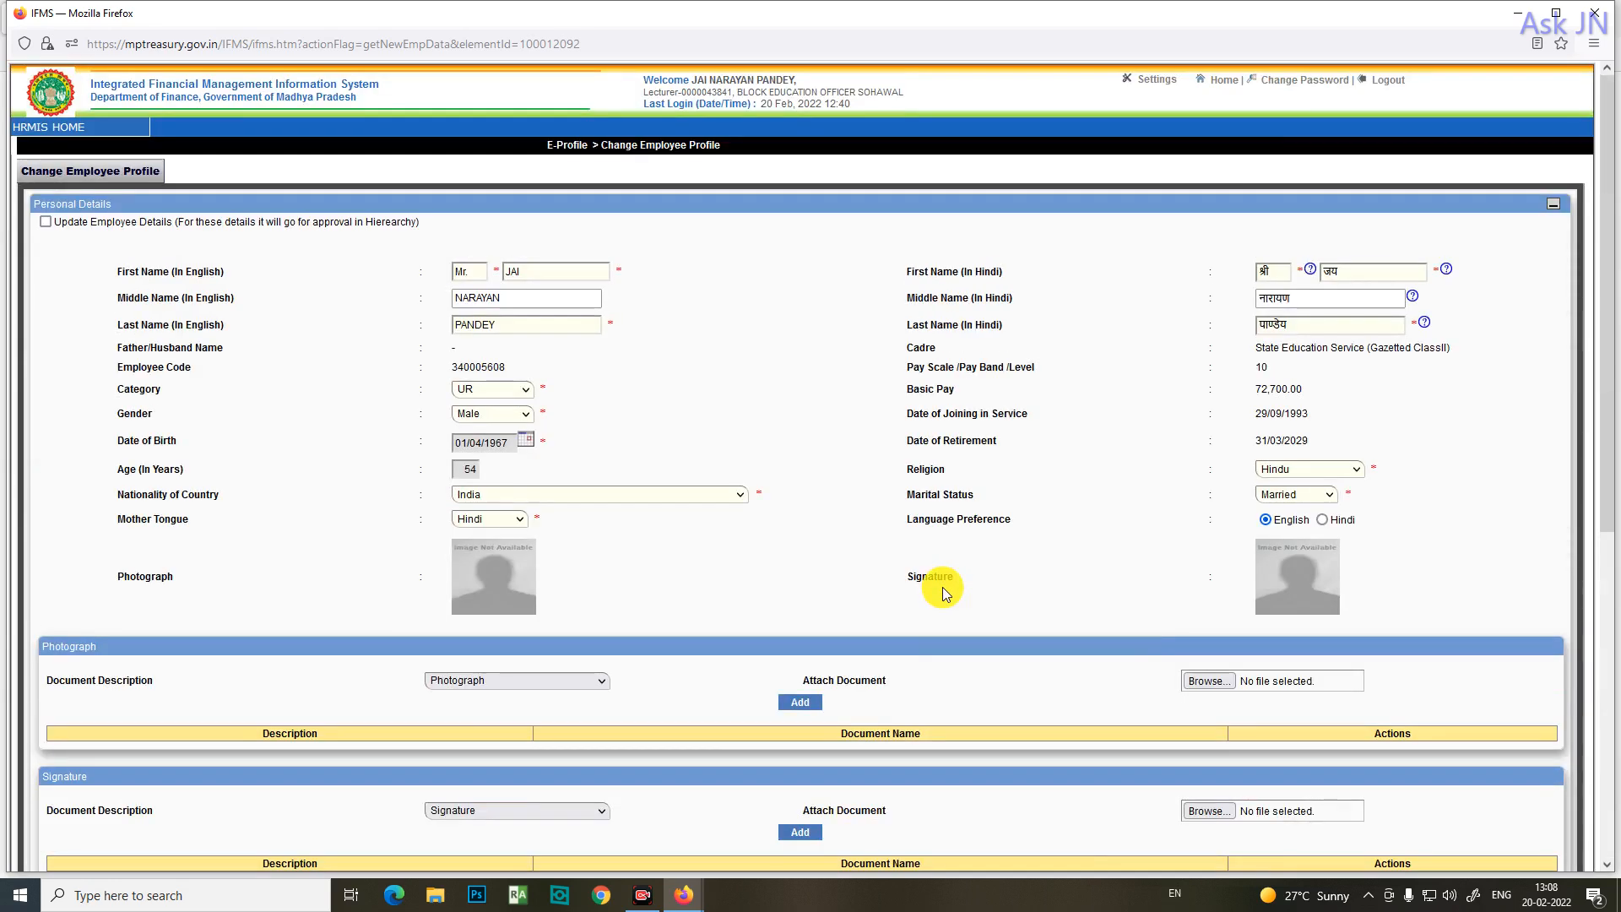
{"action": "left_click", "coordinate": [46, 222]}
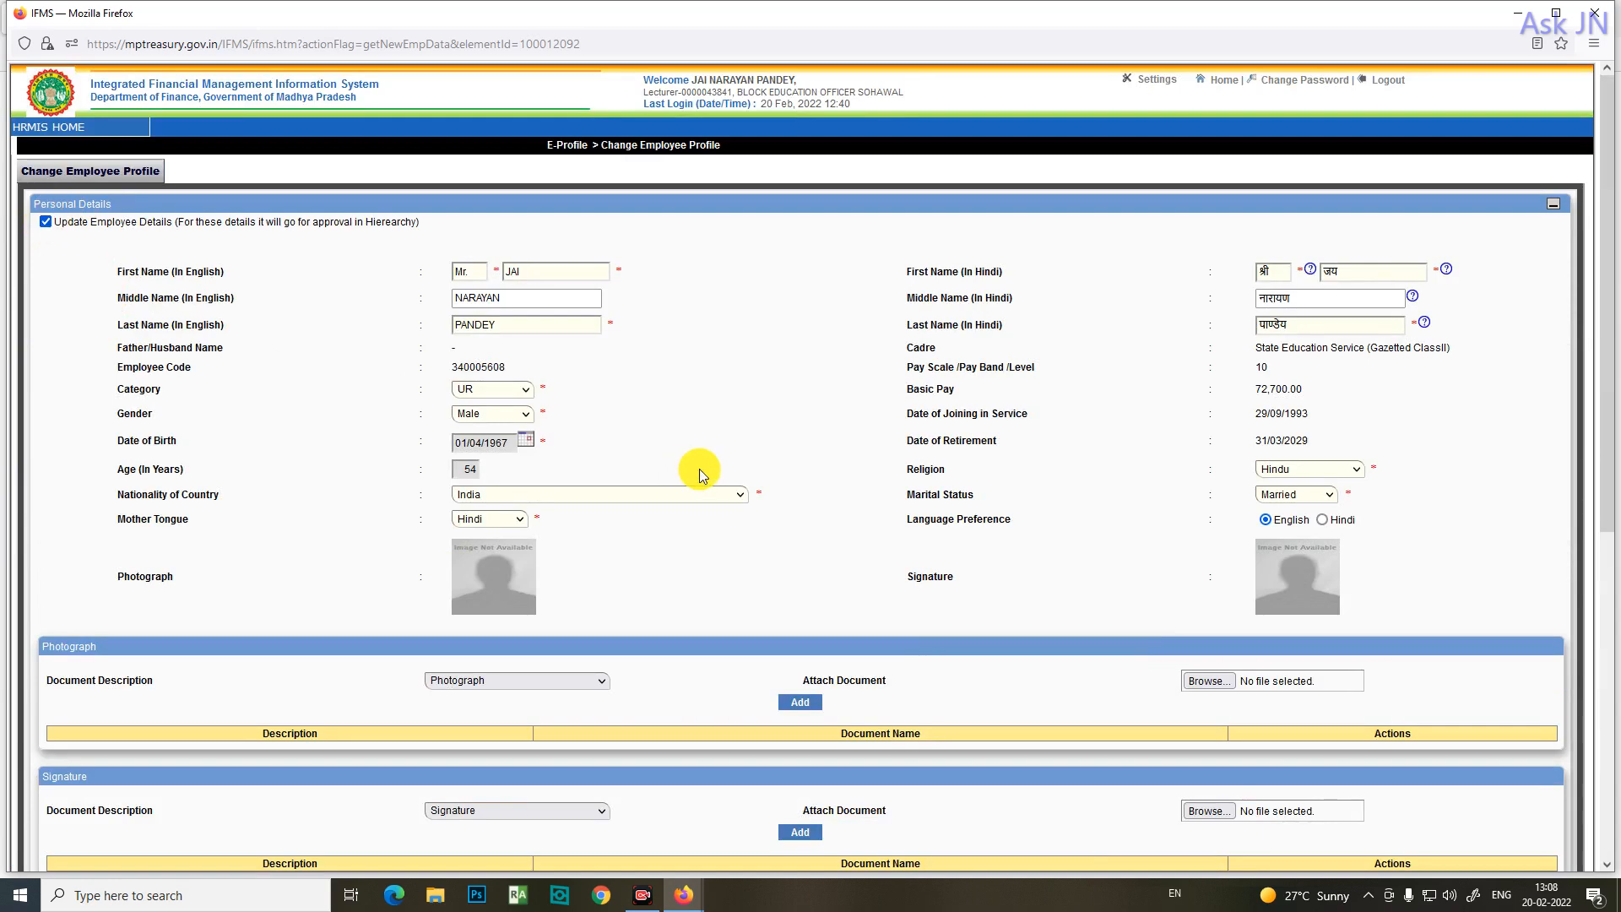
{"action": "scroll", "coordinate": [701, 482], "scroll_direction": "down", "scroll_amount": 6}
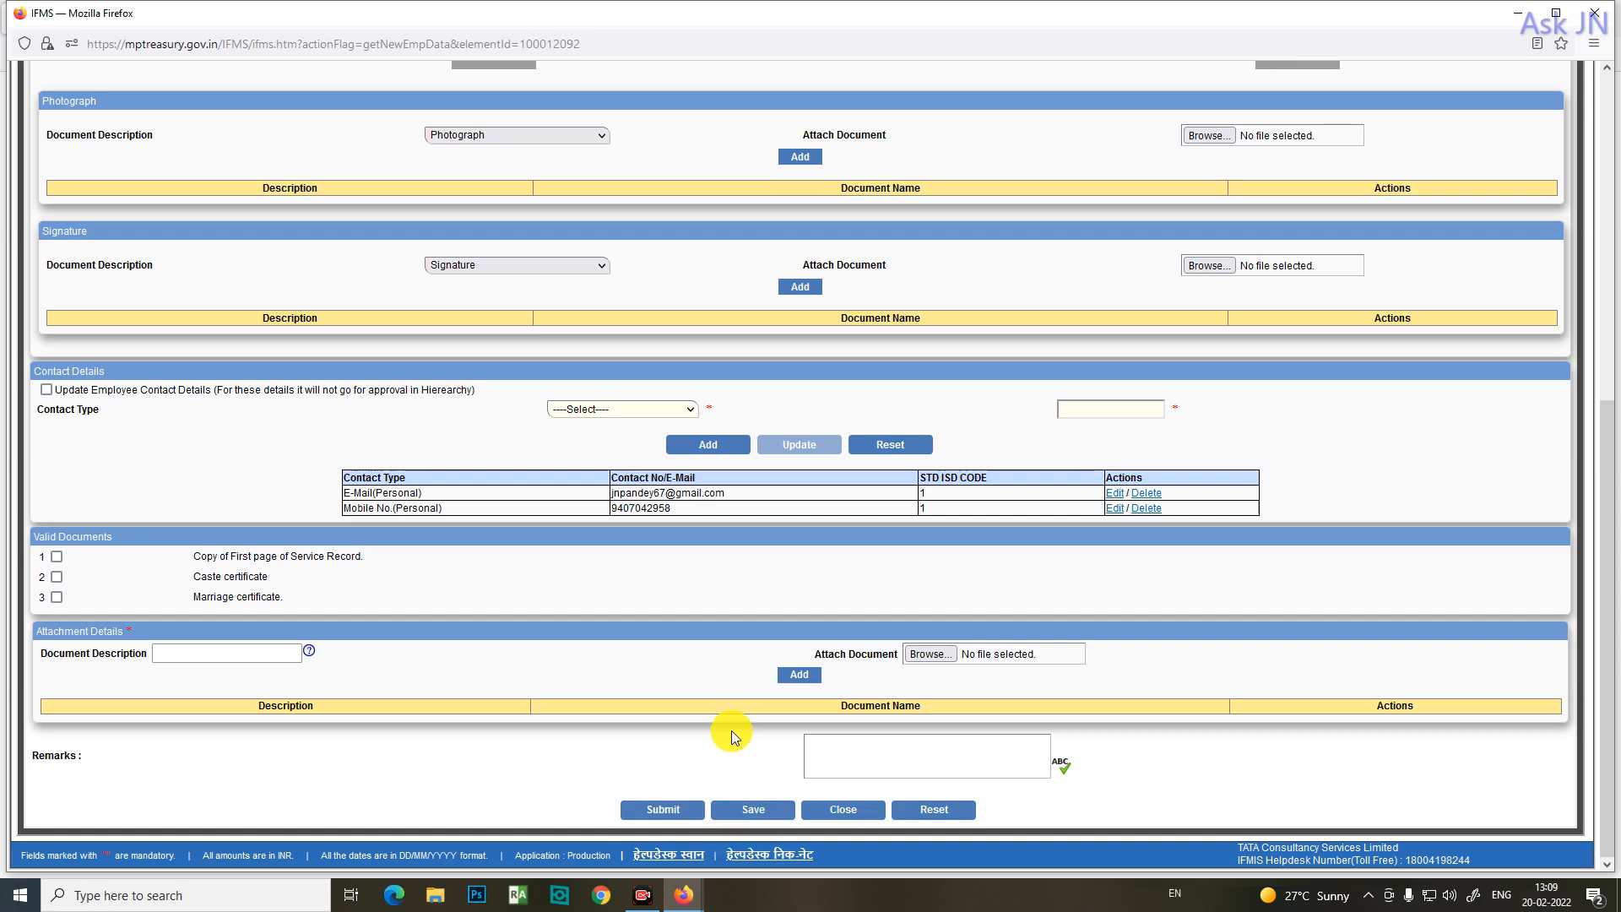
{"action": "left_click", "coordinate": [678, 813]}
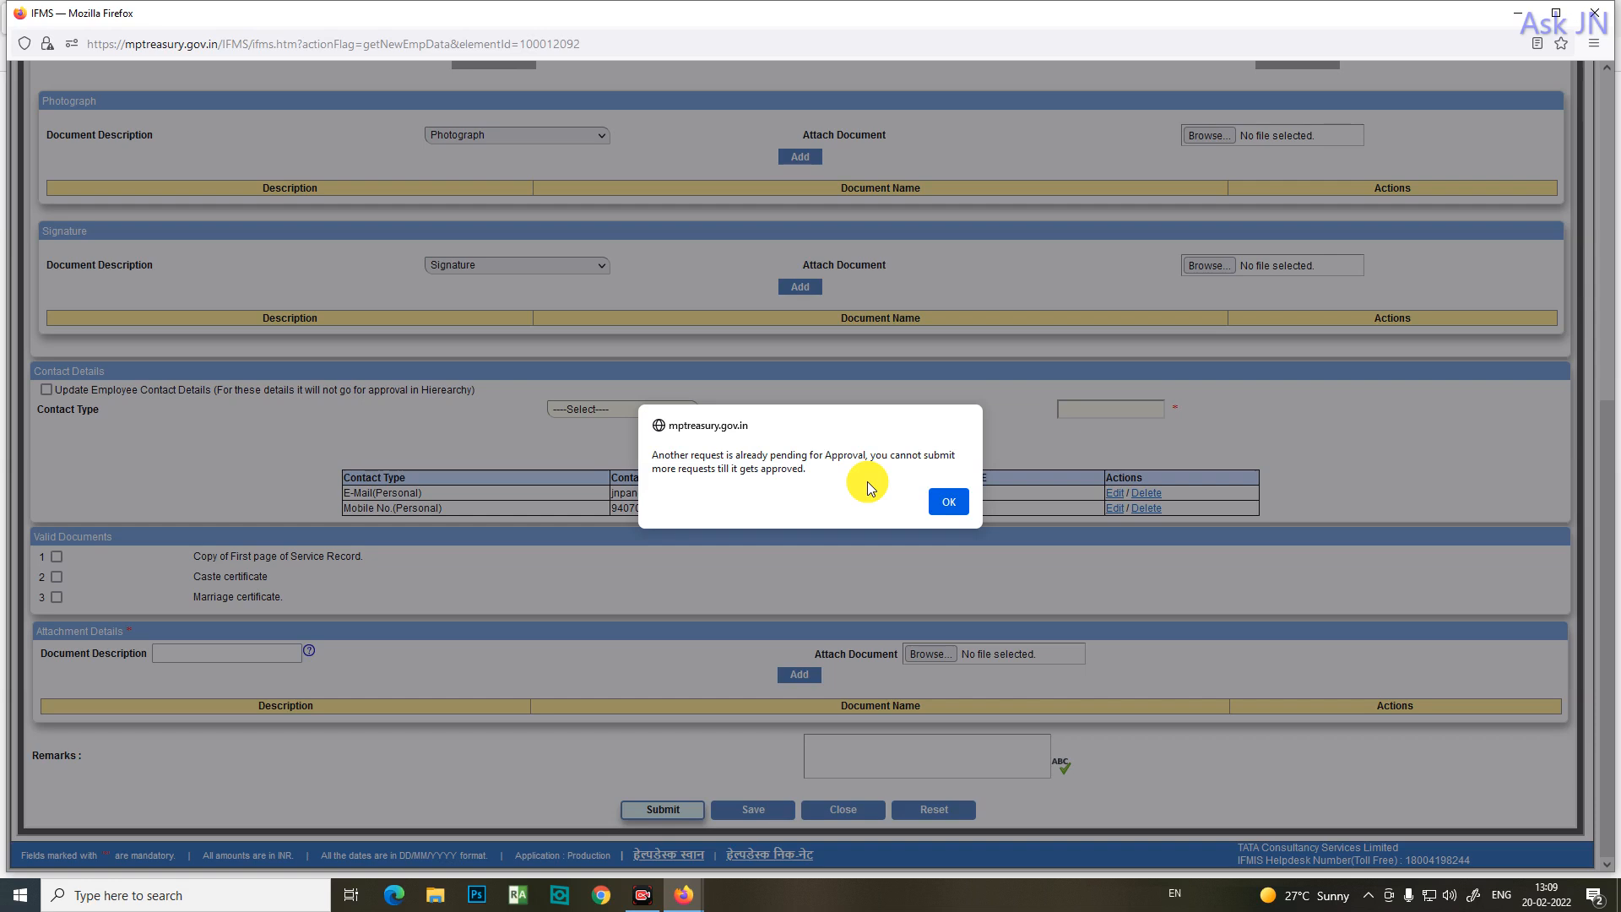
{"action": "left_click", "coordinate": [949, 503]}
{"action": "scroll", "coordinate": [961, 498], "scroll_direction": "up", "scroll_amount": 6}
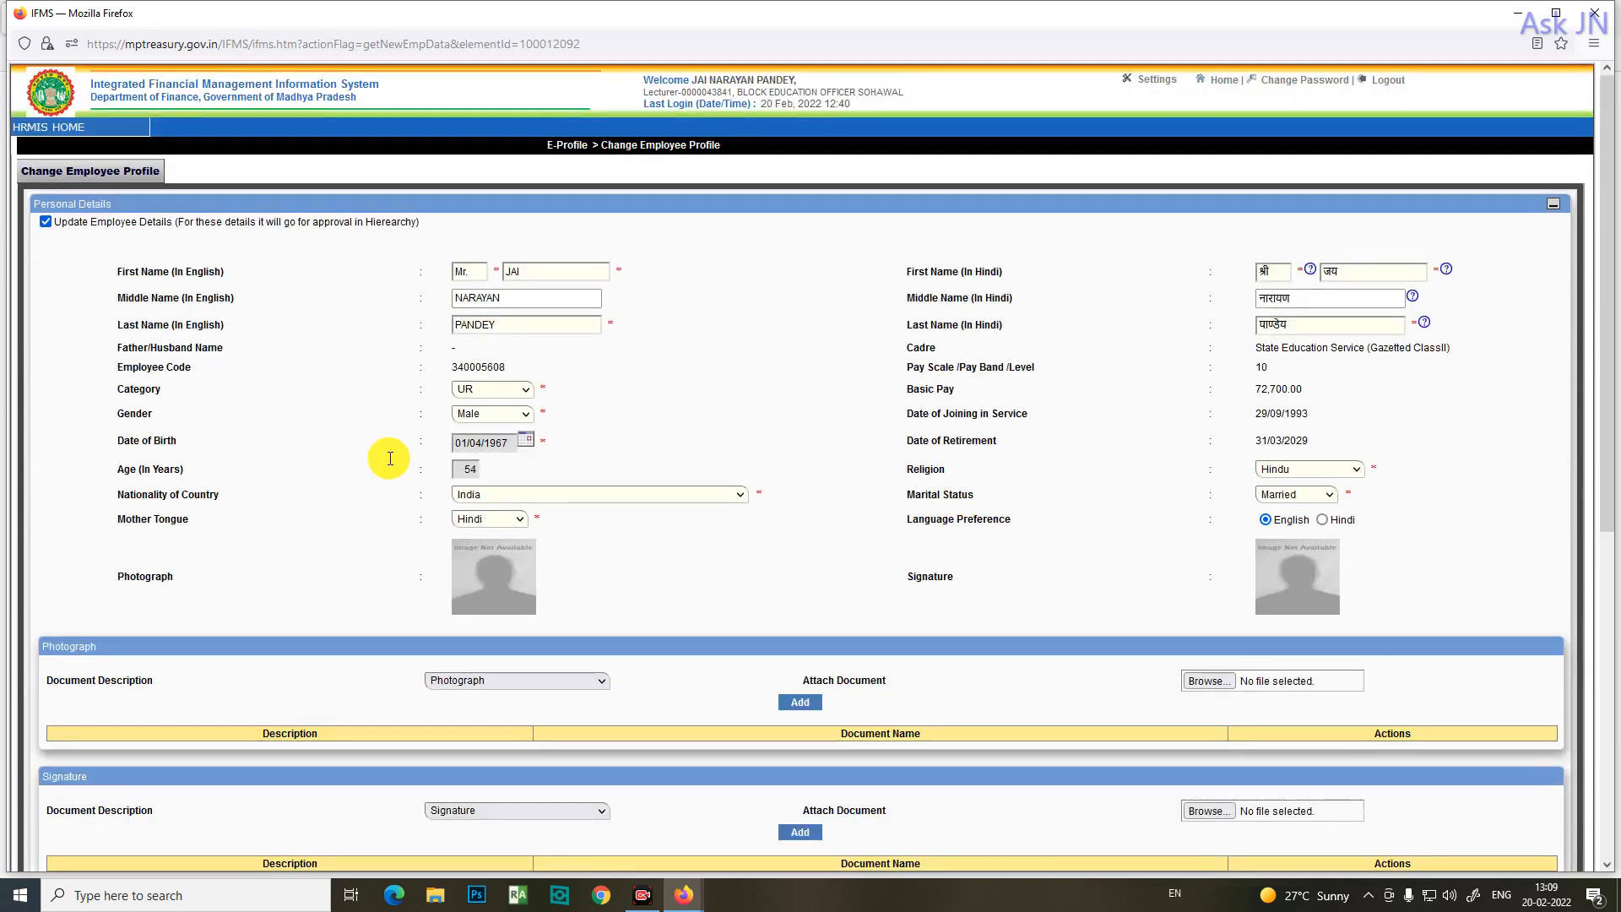
Step: Open the E-Profile Qualification Details form and set the education level to Higher Secondary School with degree 11 th Pass
{"action": "left_click", "coordinate": [88, 145]}
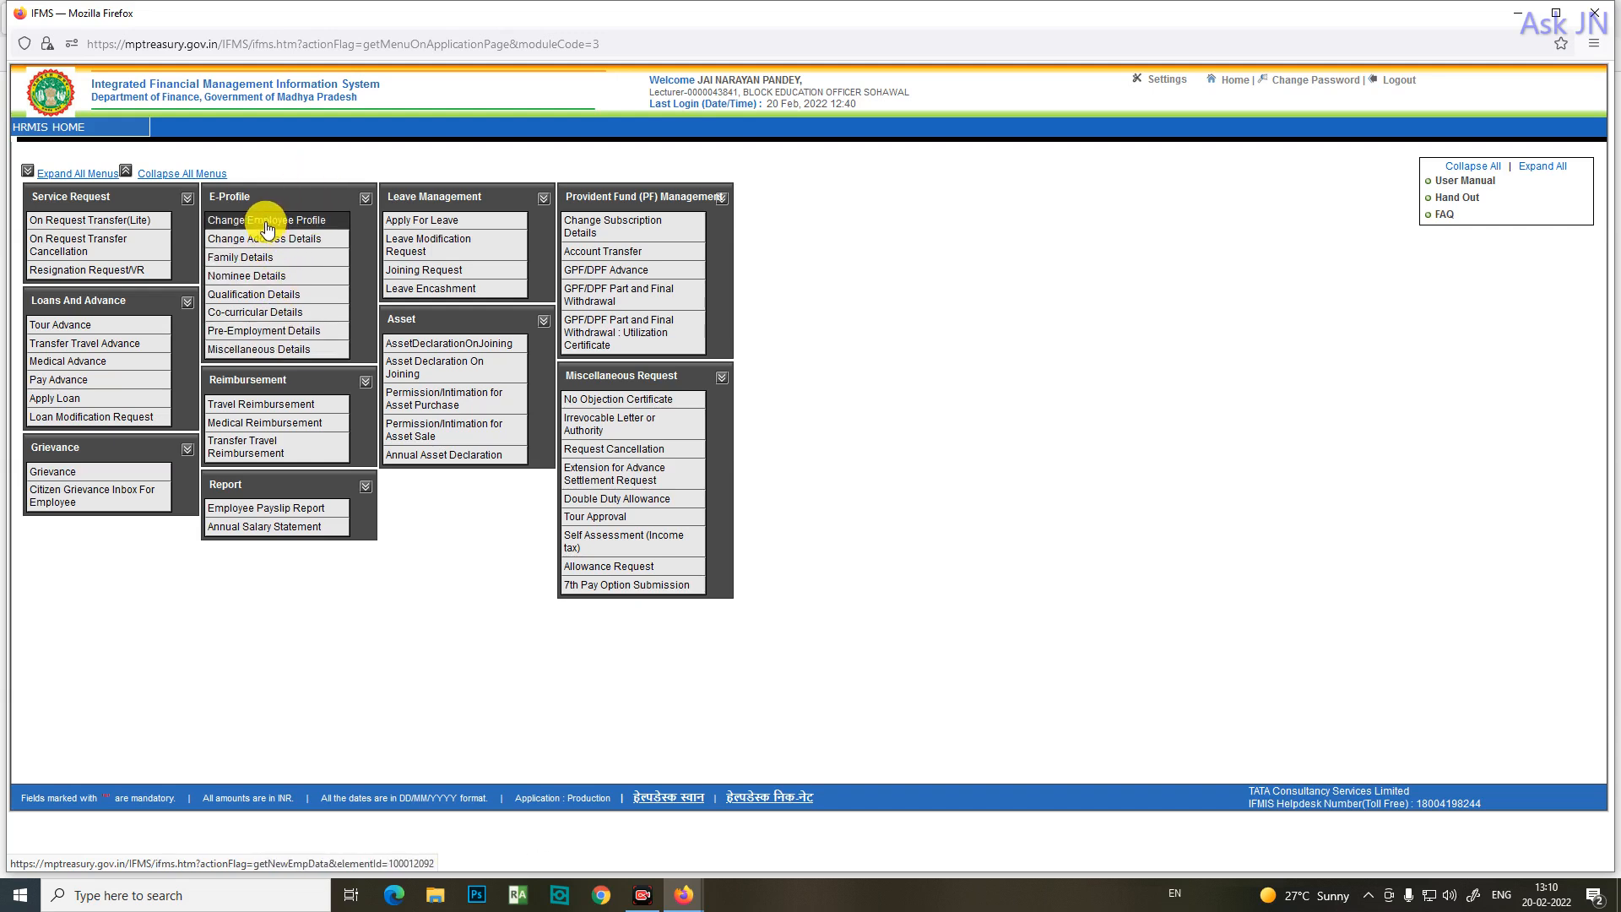
{"action": "left_click", "coordinate": [269, 302]}
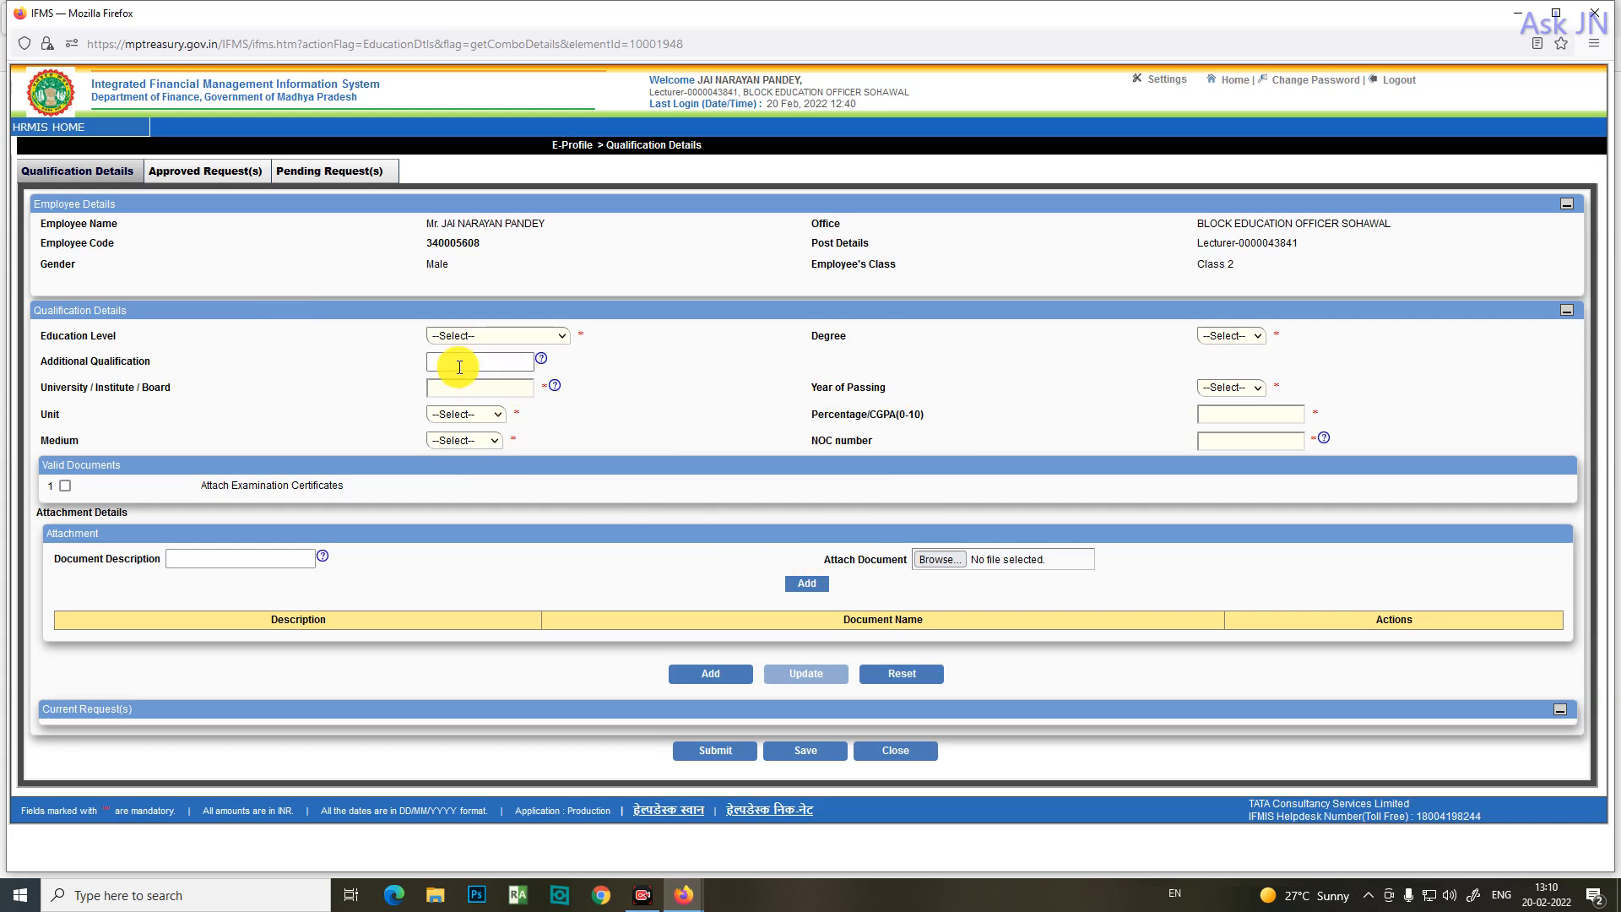
{"action": "left_click", "coordinate": [564, 336]}
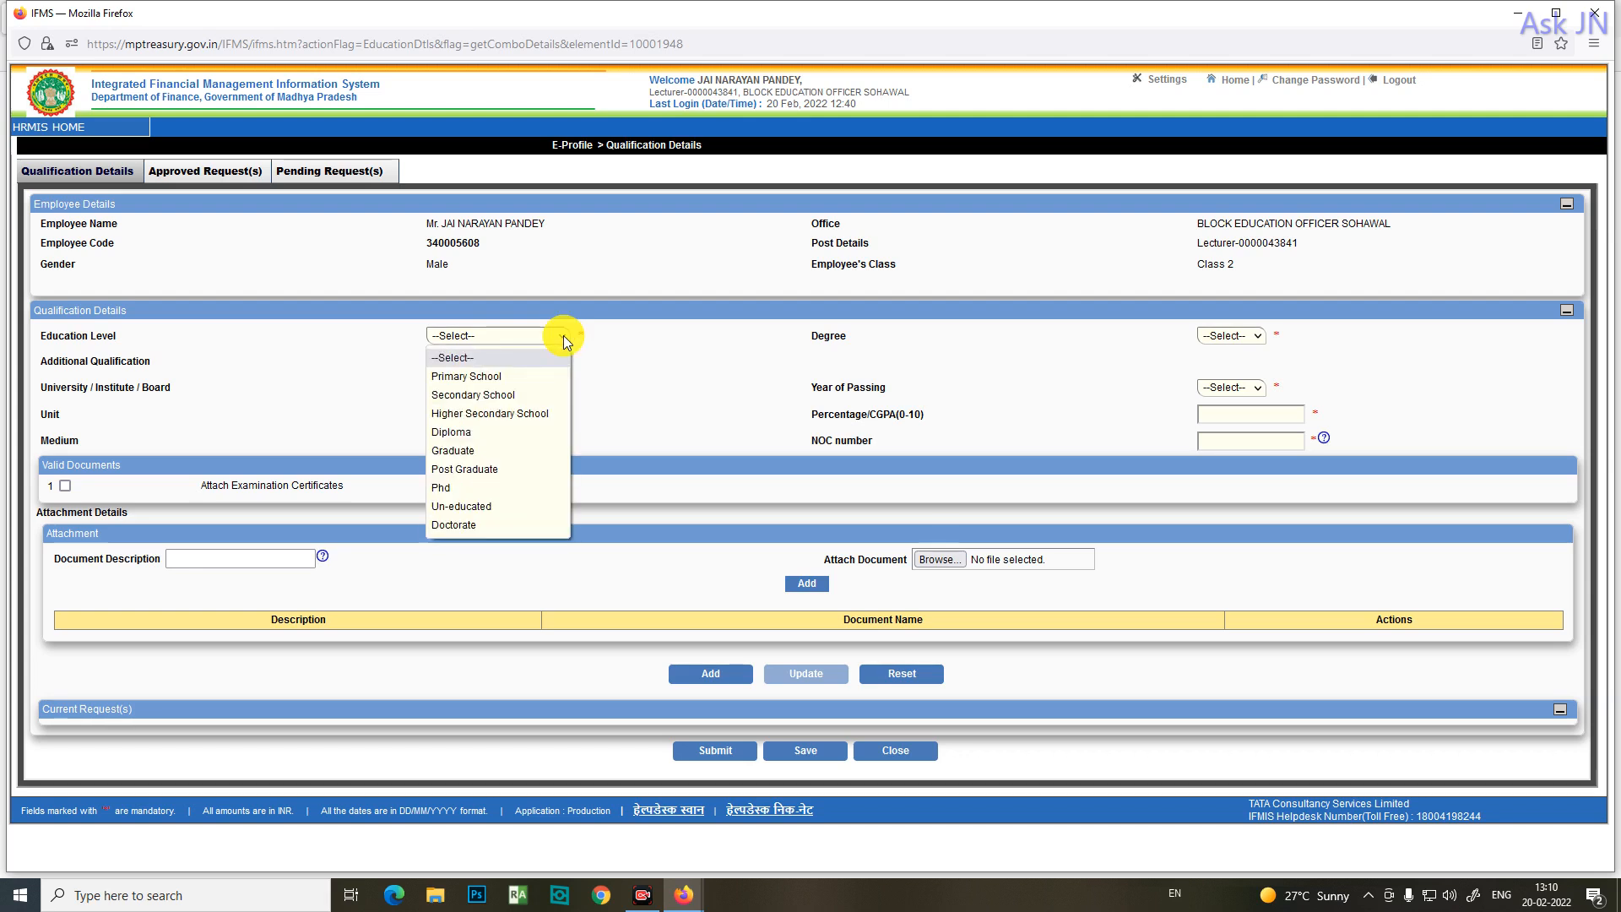
{"action": "left_click", "coordinate": [497, 413]}
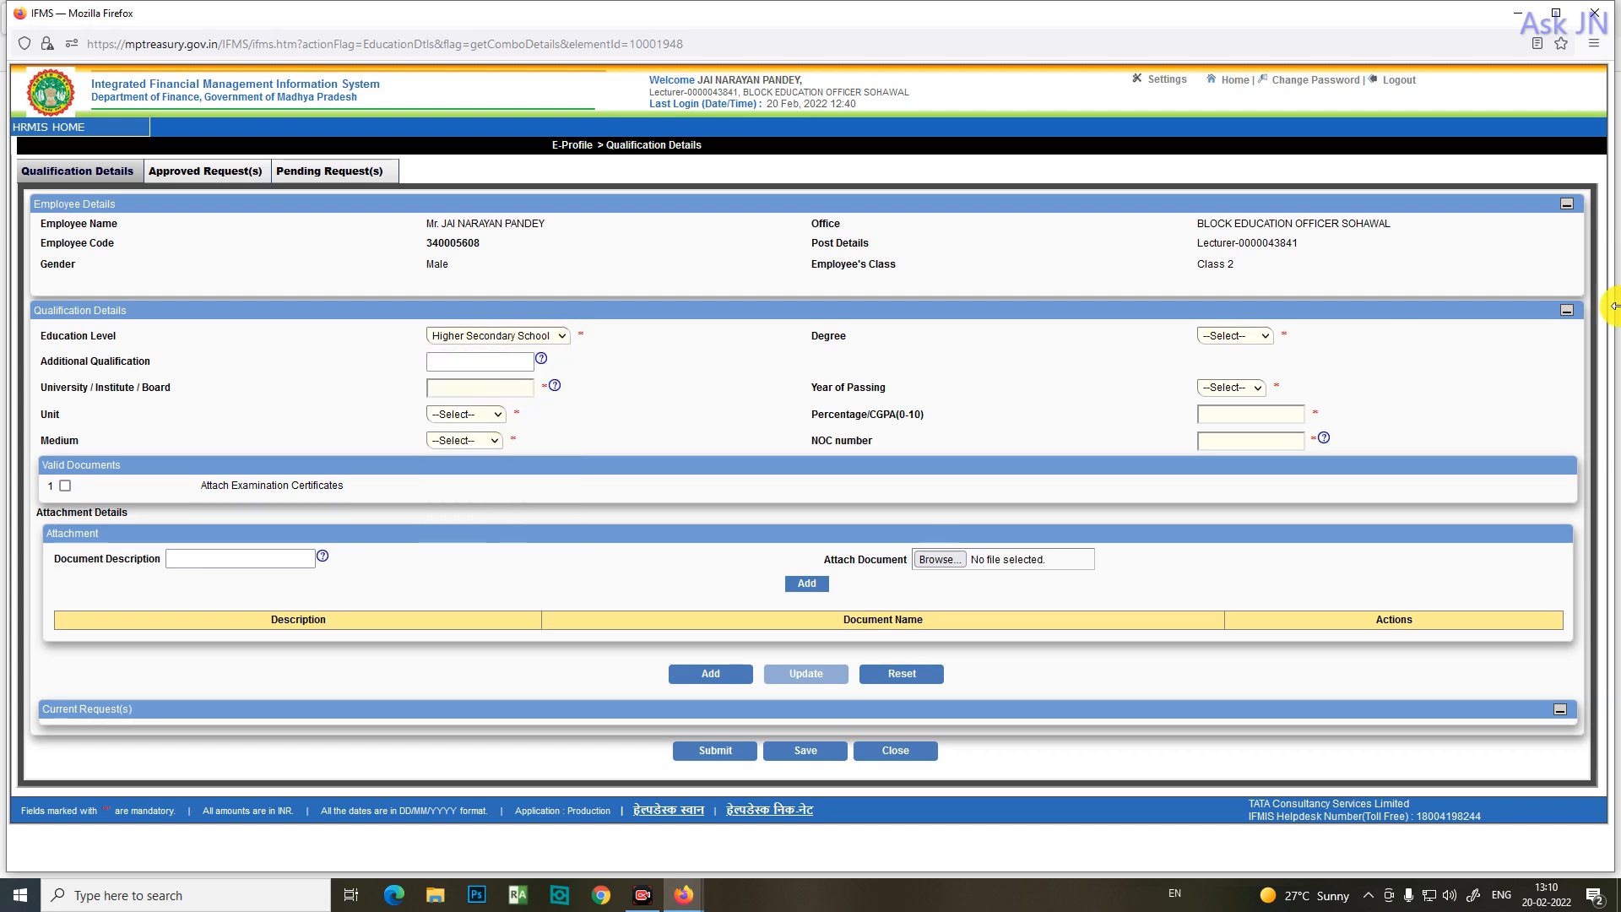
{"action": "left_click", "coordinate": [1265, 341]}
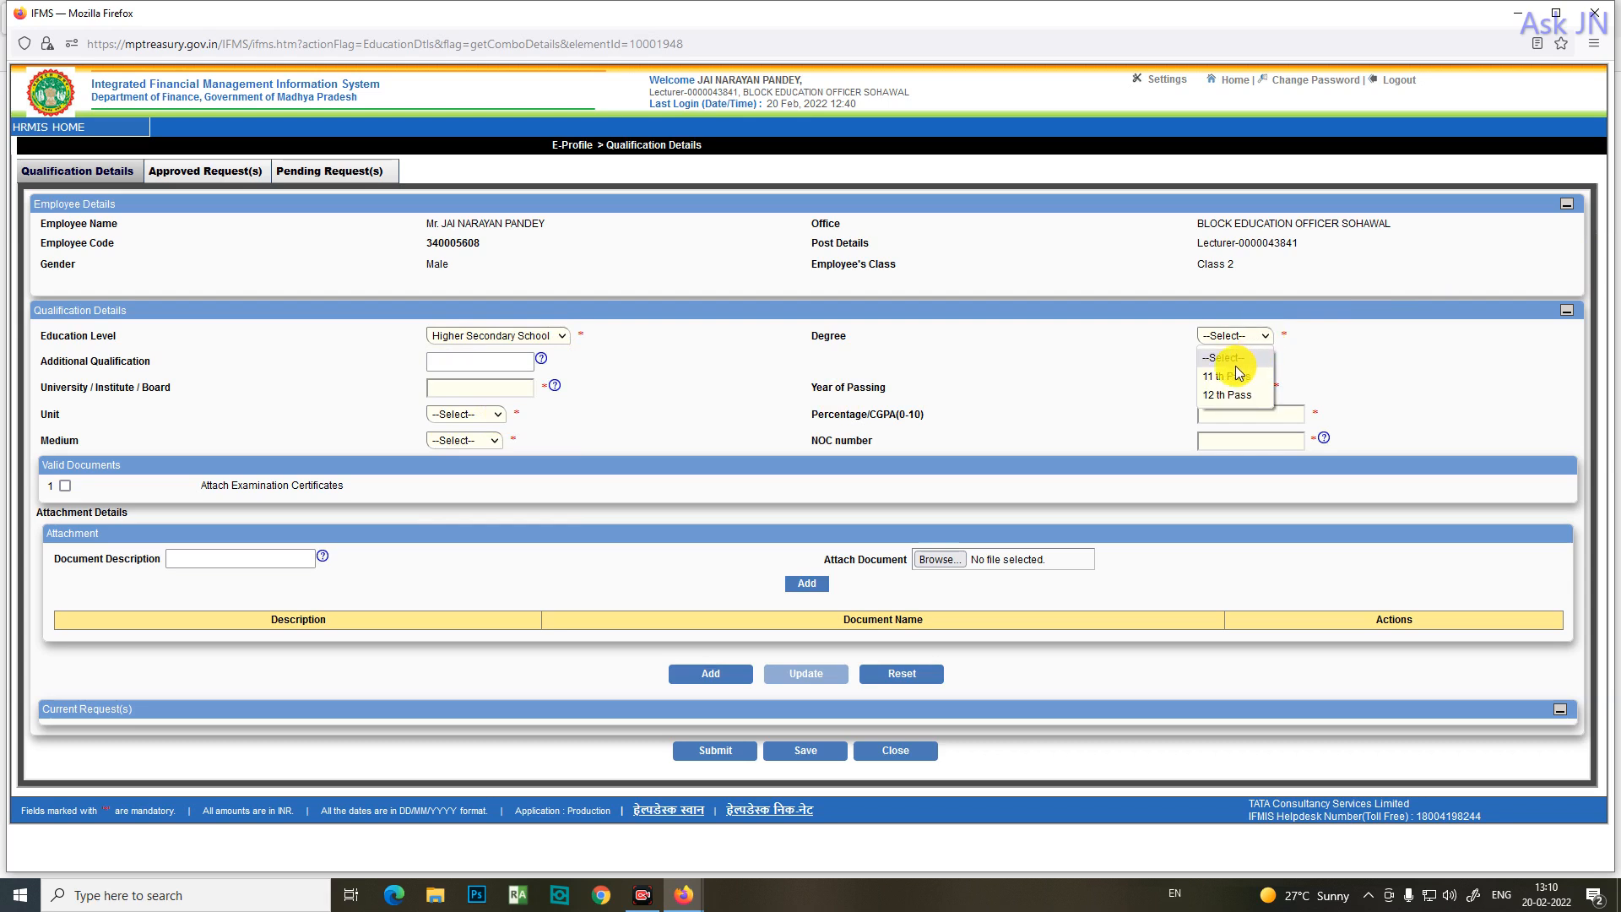
{"action": "left_click", "coordinate": [1224, 361]}
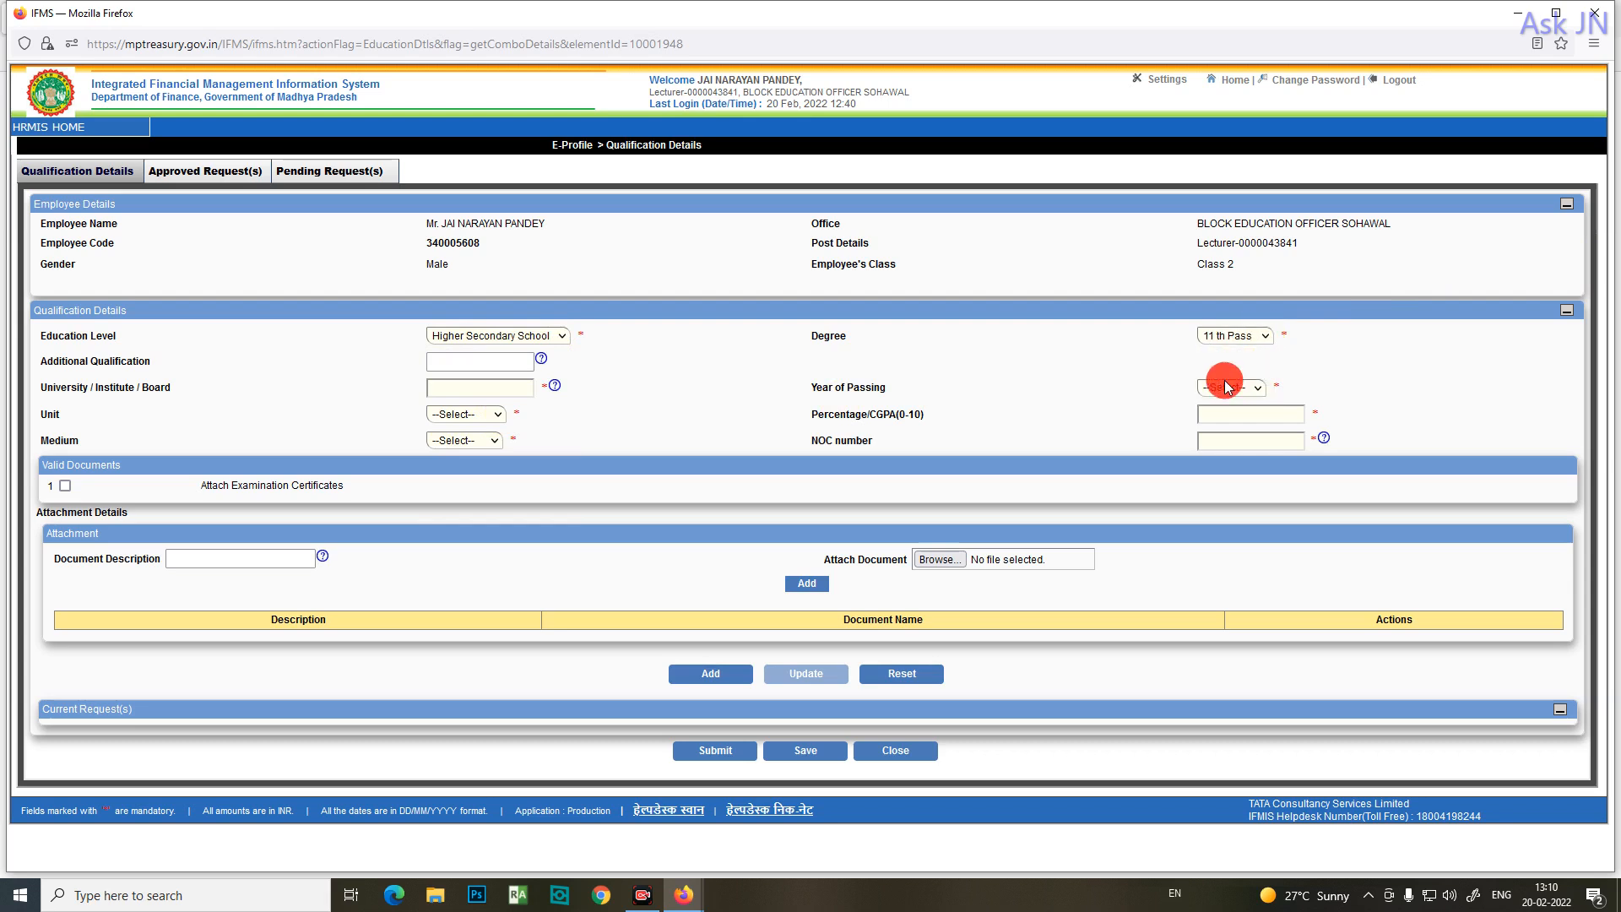
Step: Set the qualification's board to MPBSE Bhopal and its year of passing to 1983
{"action": "left_click", "coordinate": [500, 387]}
{"action": "type", "text": "M"}
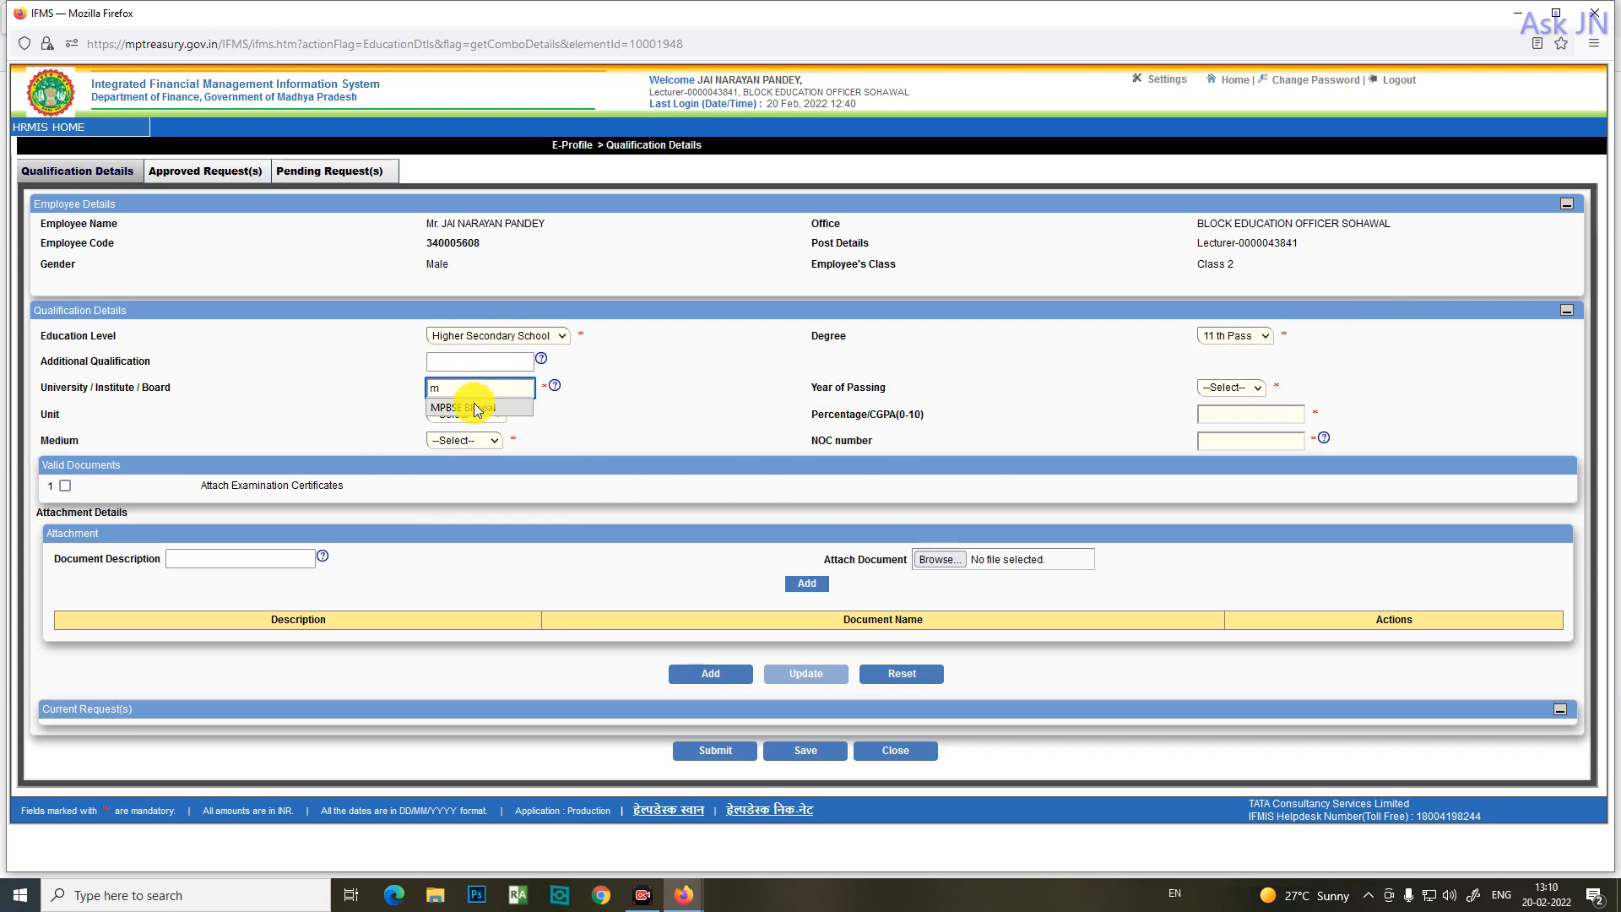
{"action": "left_click", "coordinate": [471, 404]}
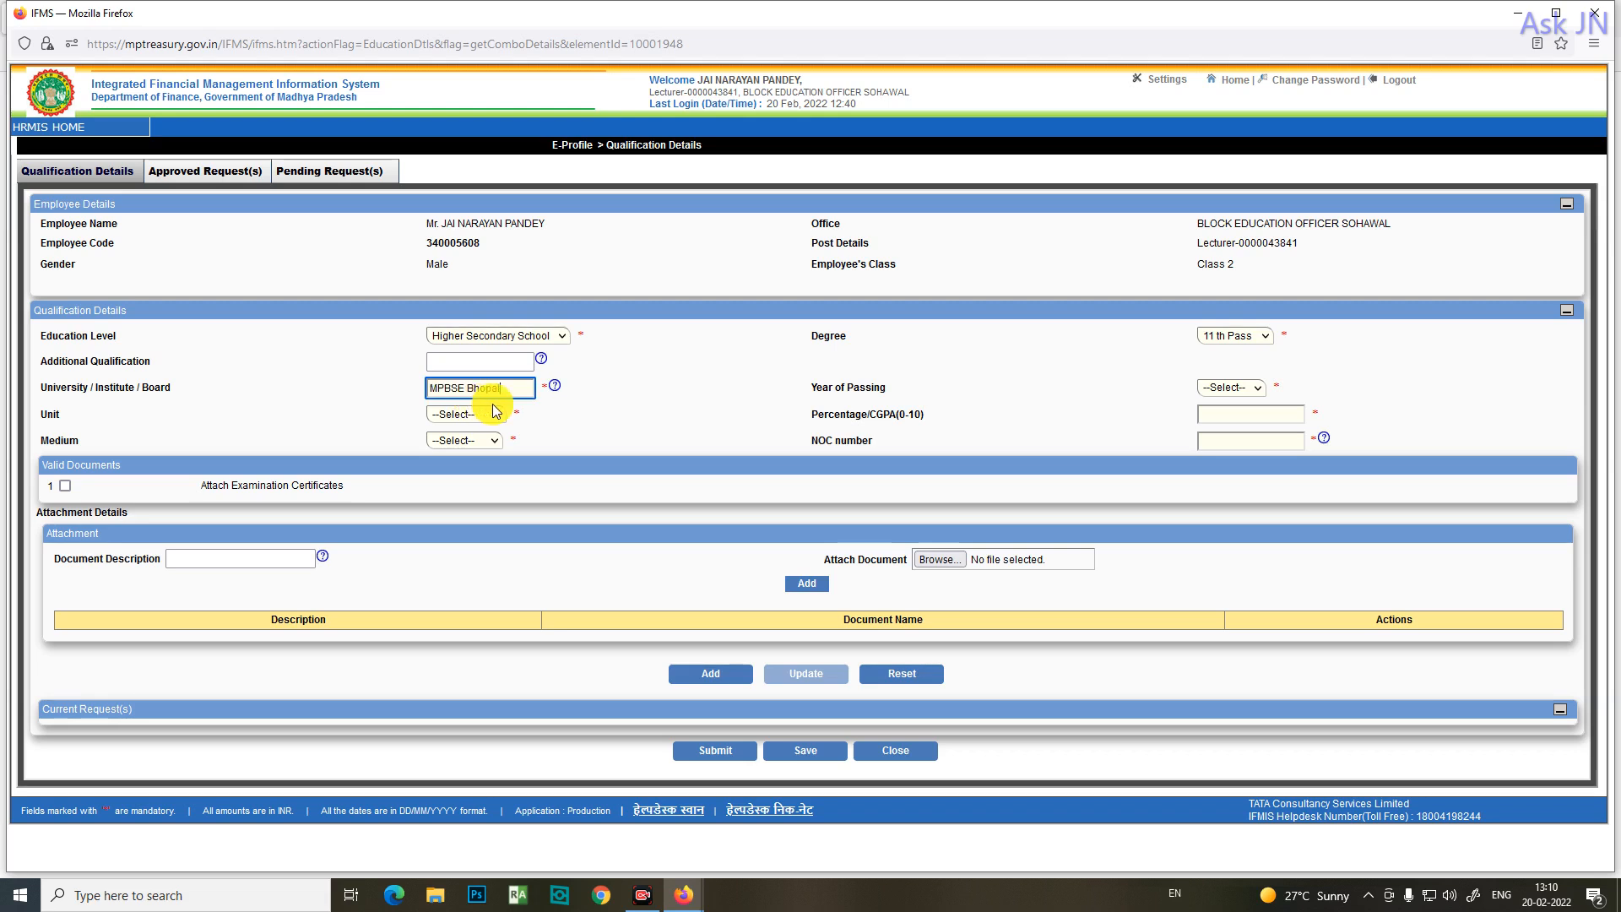
{"action": "left_click", "coordinate": [1254, 393]}
{"action": "left_click_drag", "start_coordinate": [1254, 486], "coordinate": [1257, 543]}
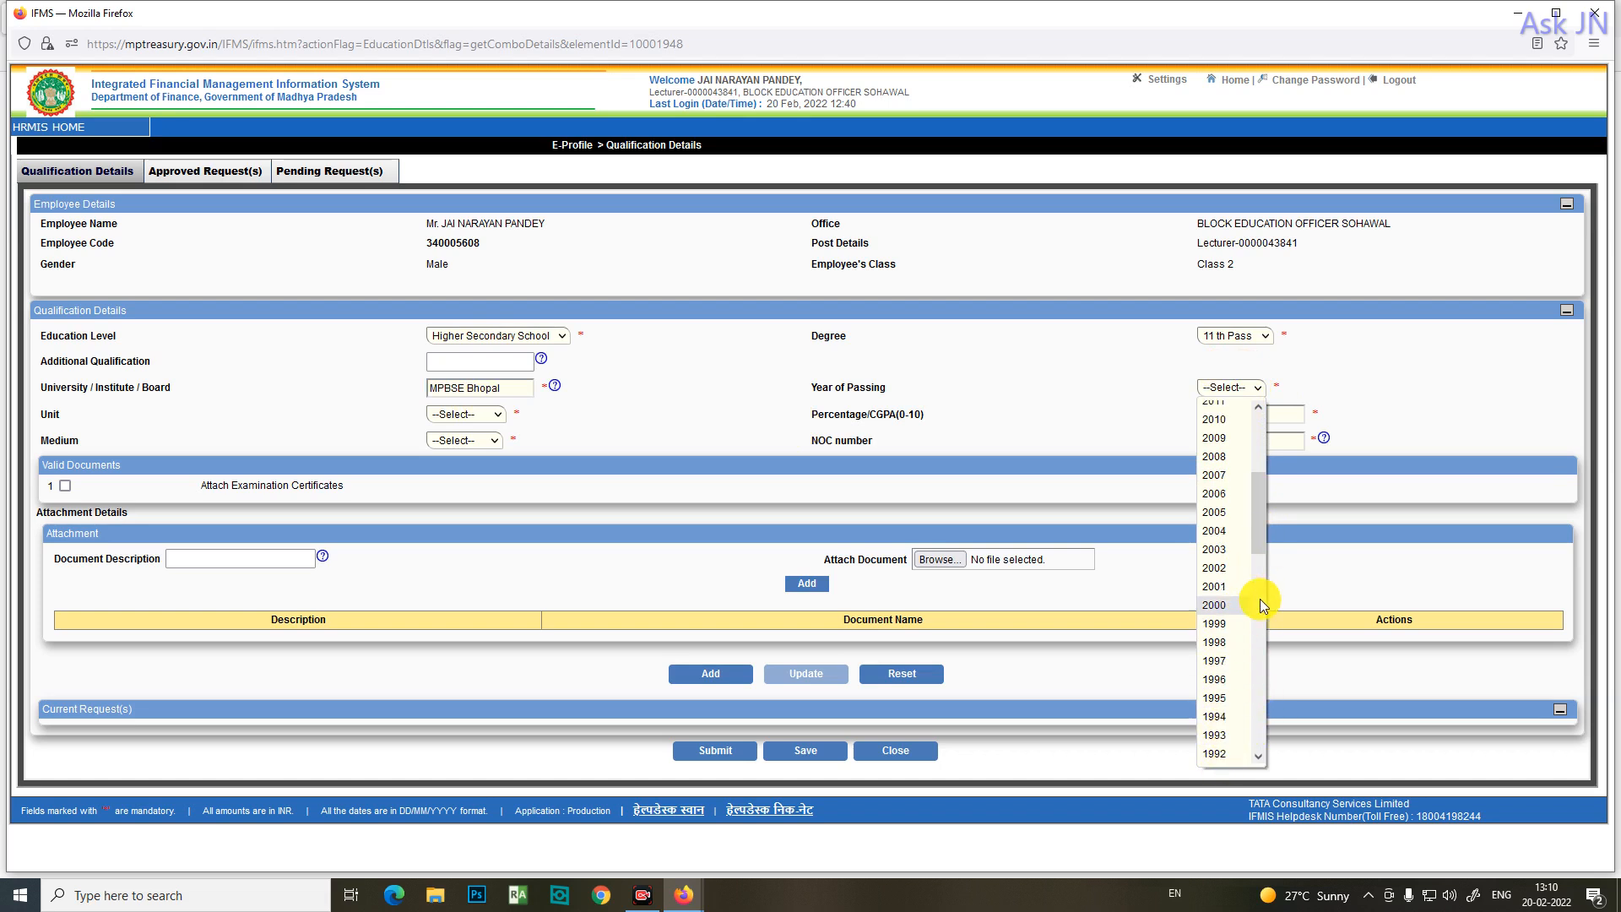
{"action": "scroll", "coordinate": [1260, 750], "scroll_direction": "down", "scroll_amount": 3}
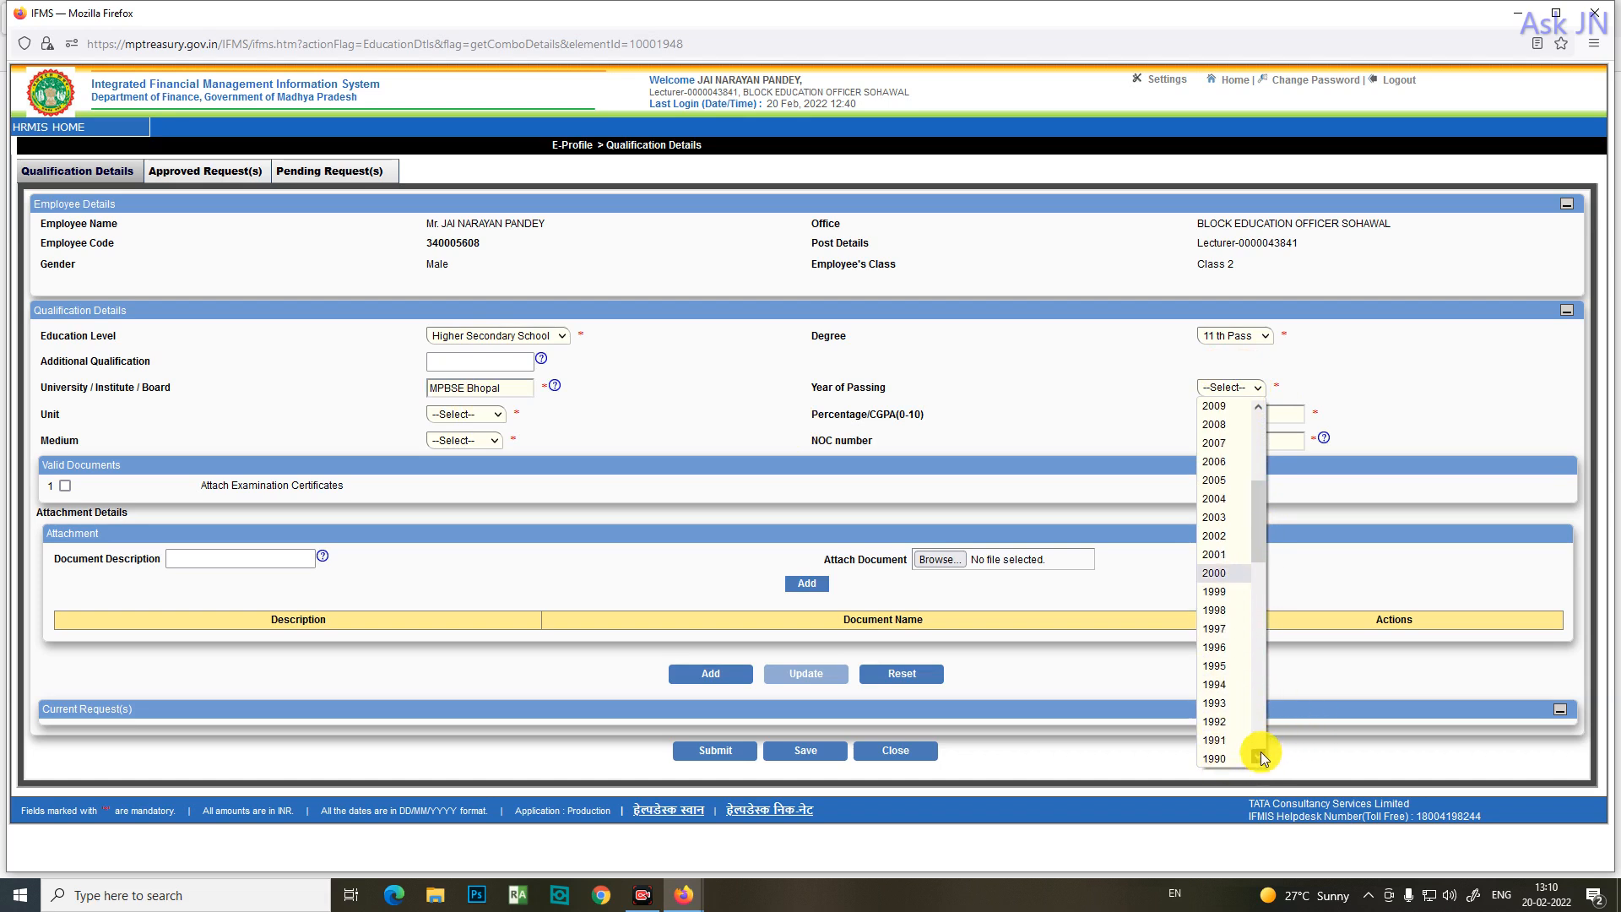
{"action": "scroll", "coordinate": [1260, 749], "scroll_direction": "down", "scroll_amount": 2}
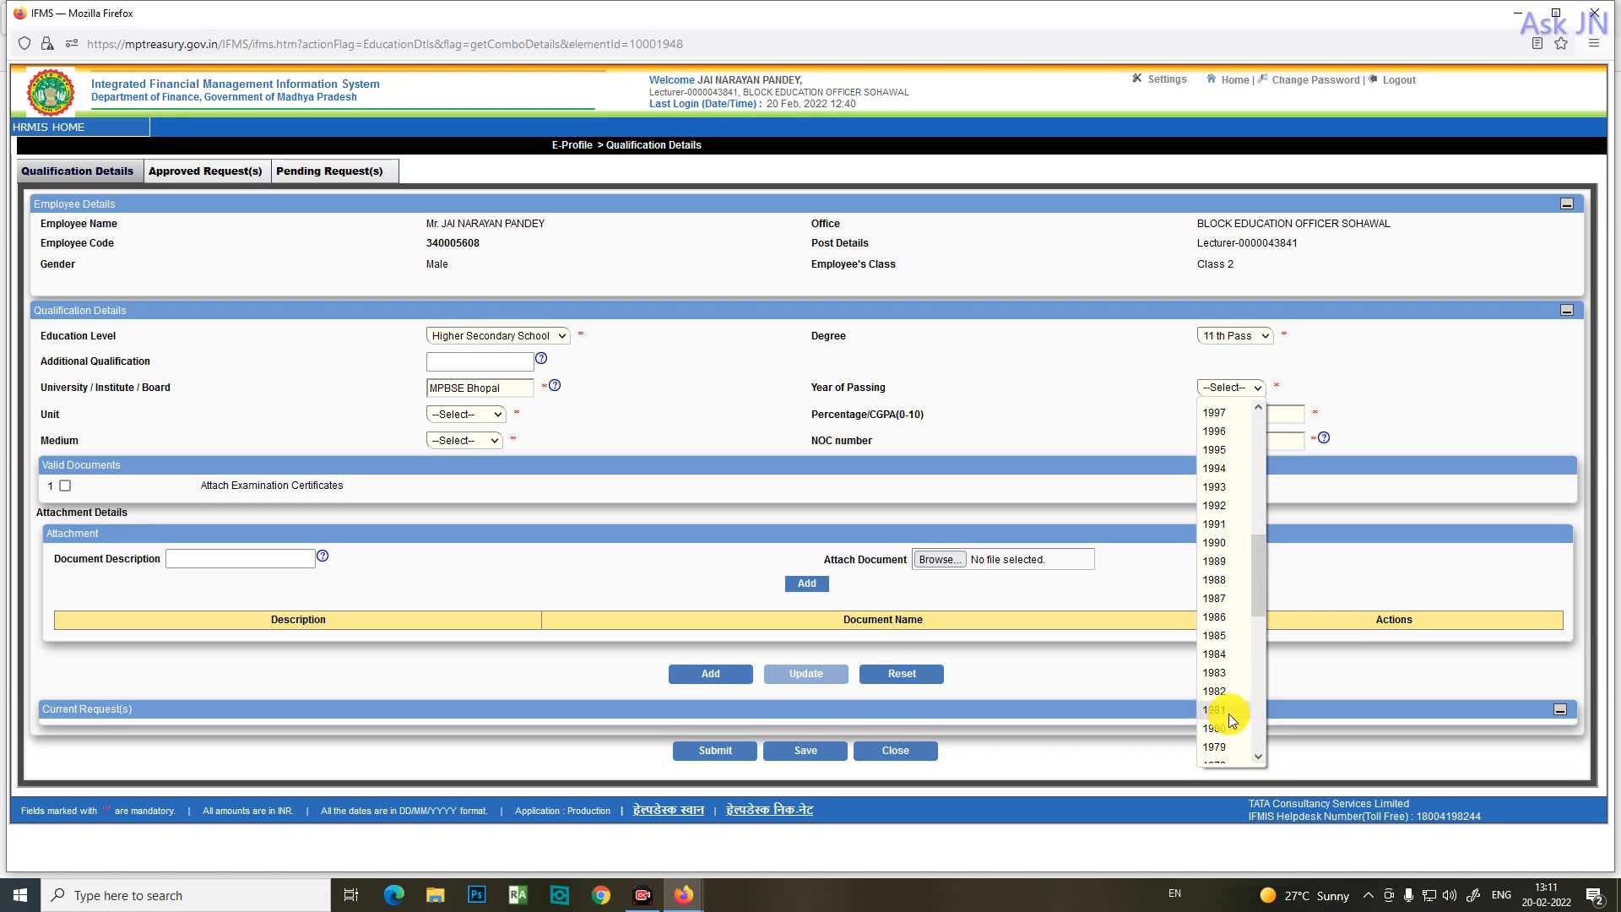
{"action": "left_click", "coordinate": [1217, 673]}
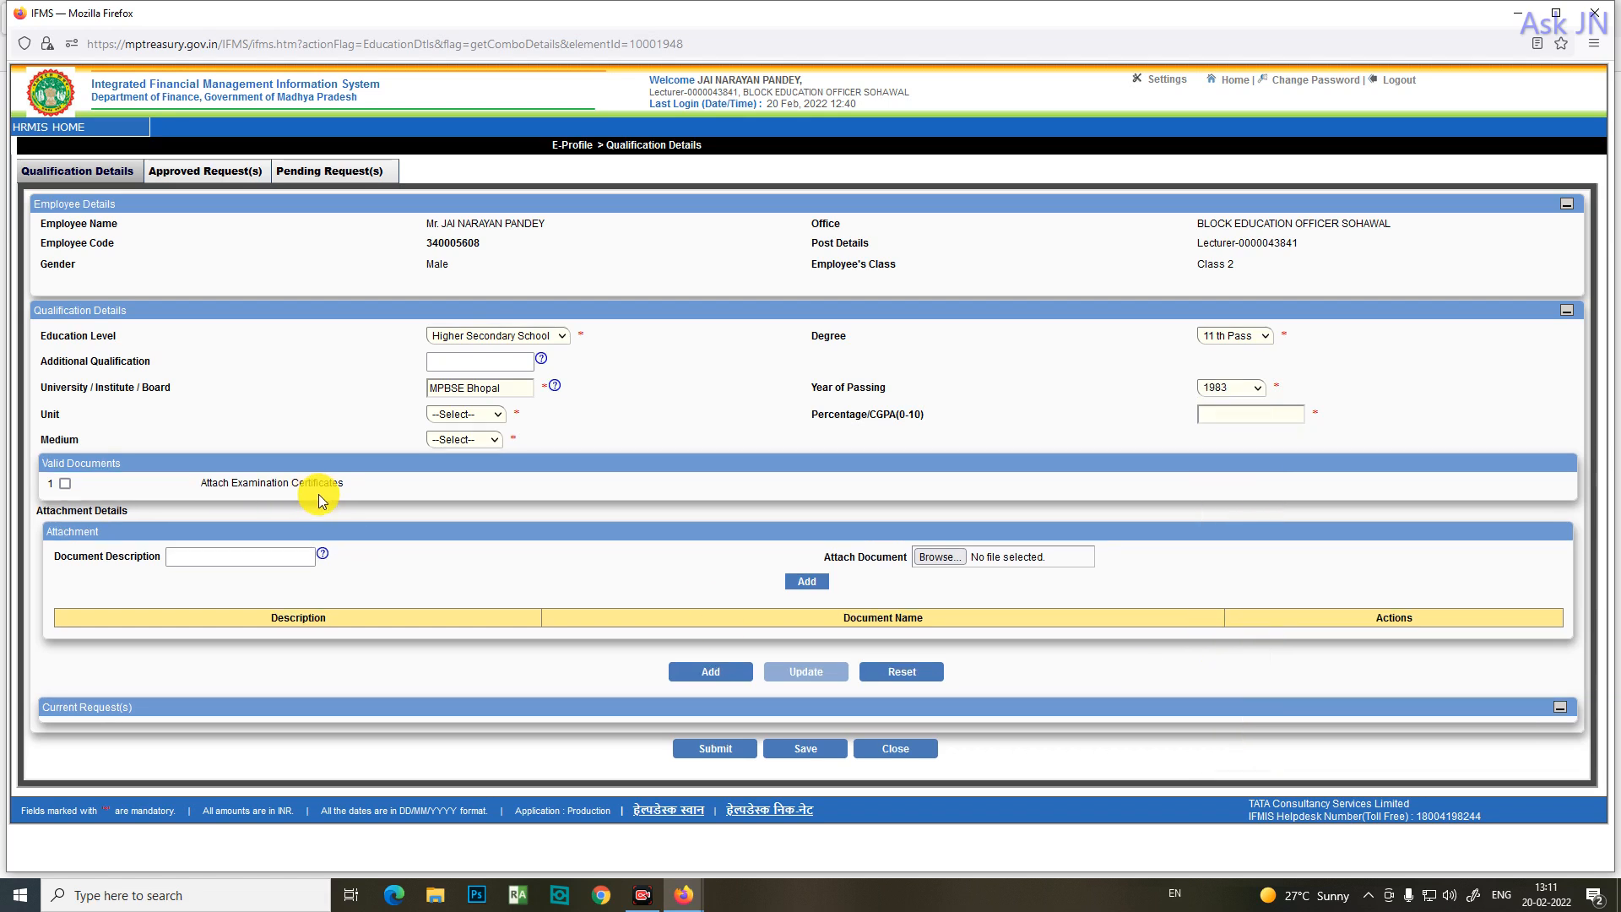
Step: Enter the qualification's result as 65 with unit Percentage and set the medium to Hindi
{"action": "left_click", "coordinate": [456, 418]}
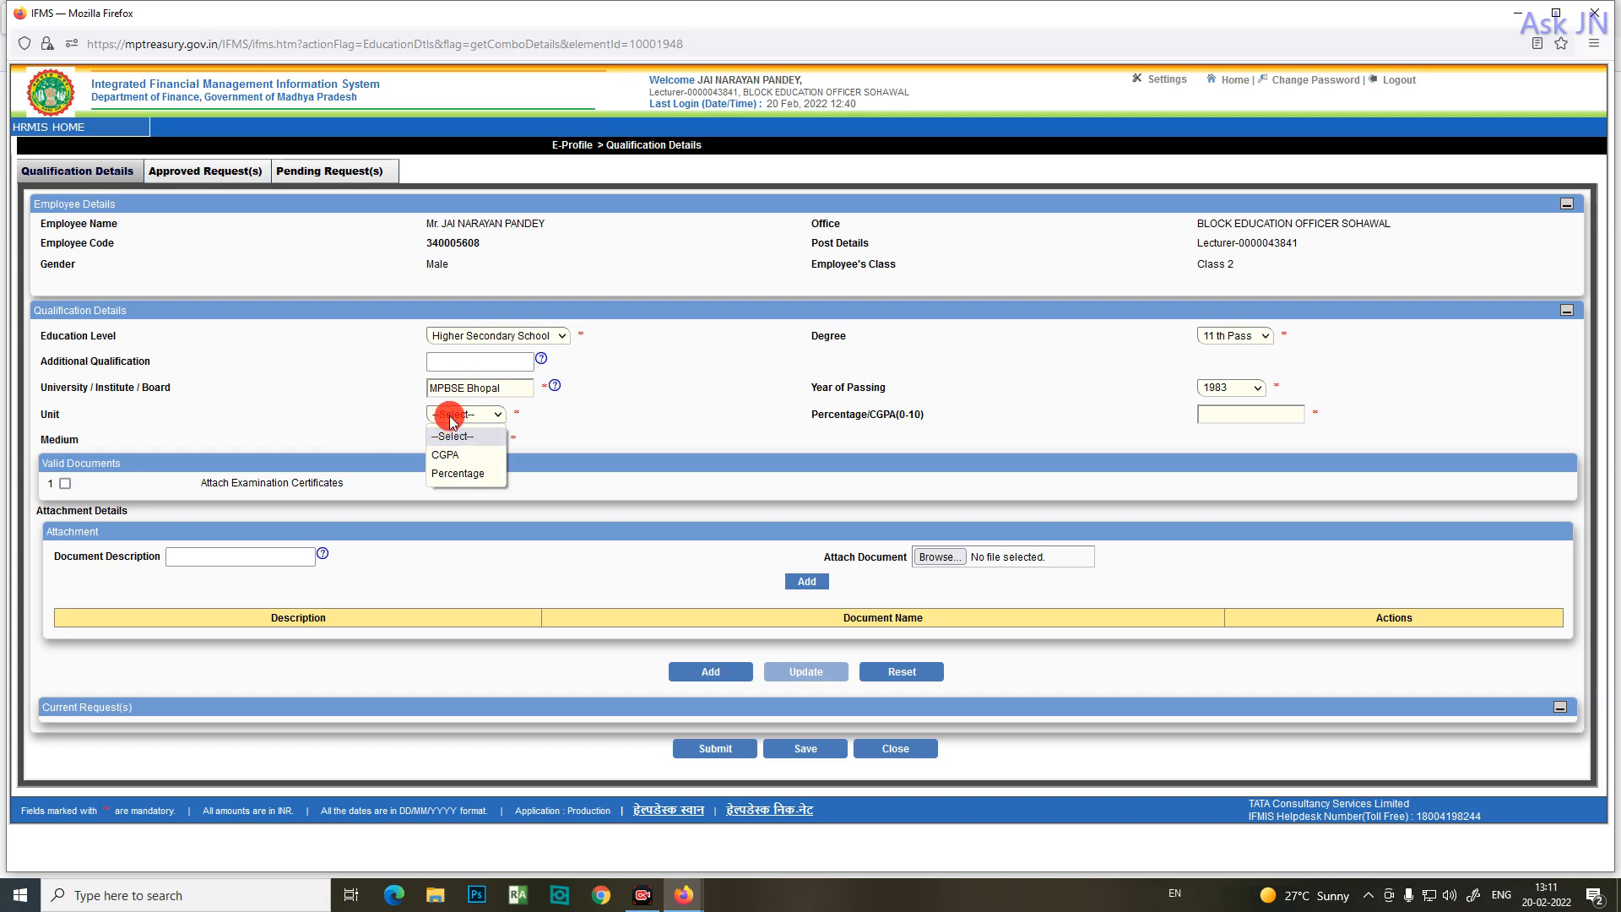
{"action": "left_click", "coordinate": [438, 471]}
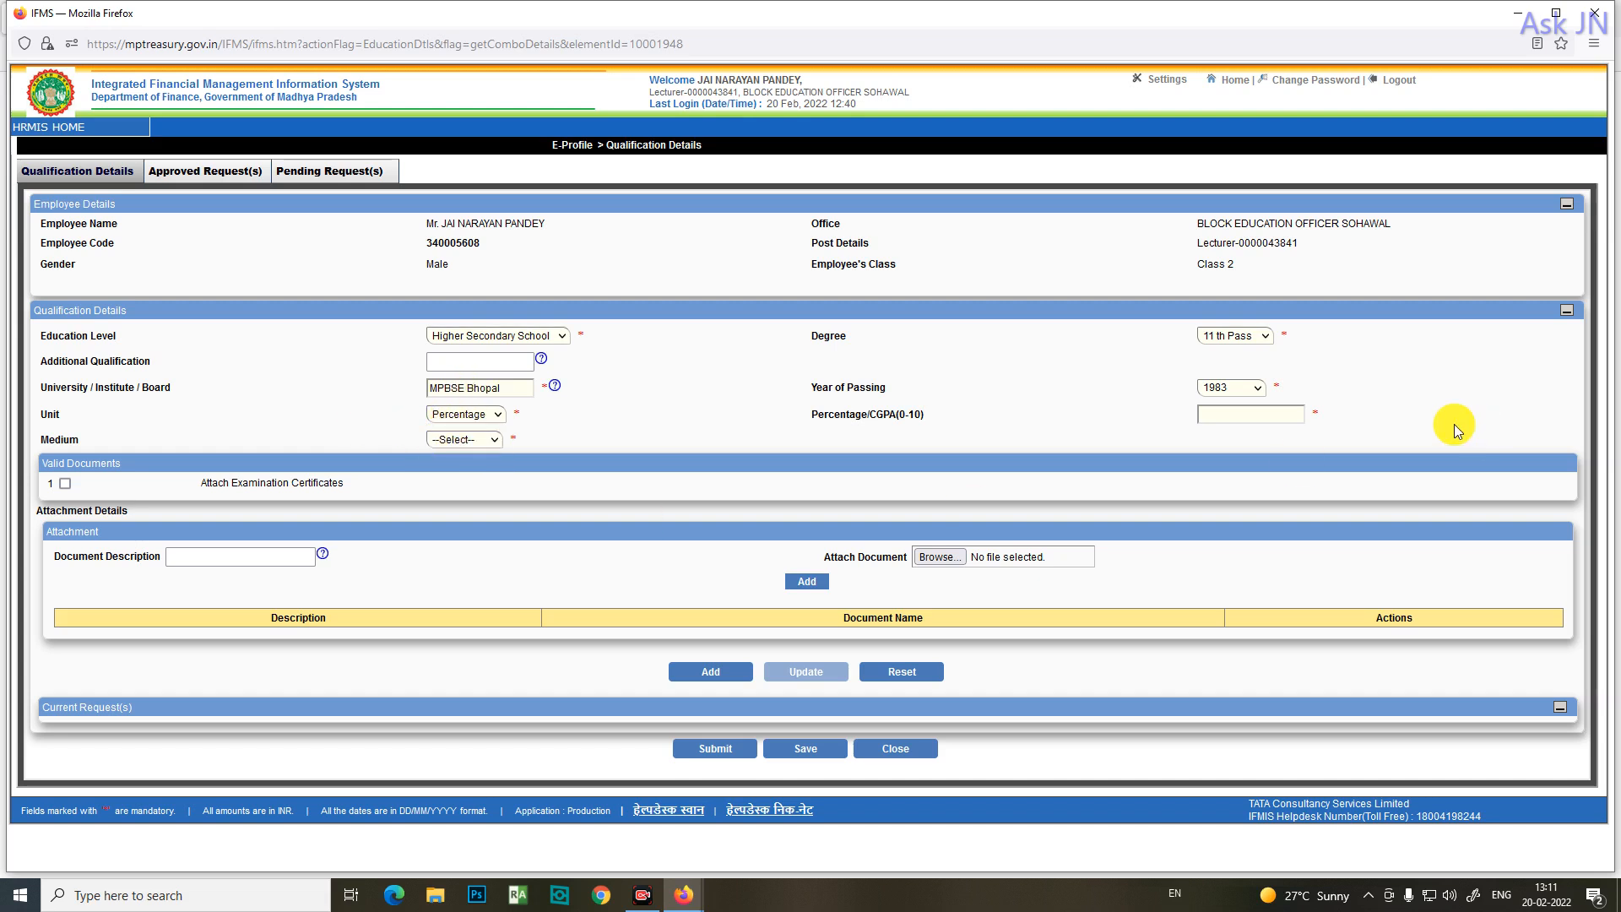
{"action": "left_click", "coordinate": [1273, 416]}
{"action": "type", "text": "65"}
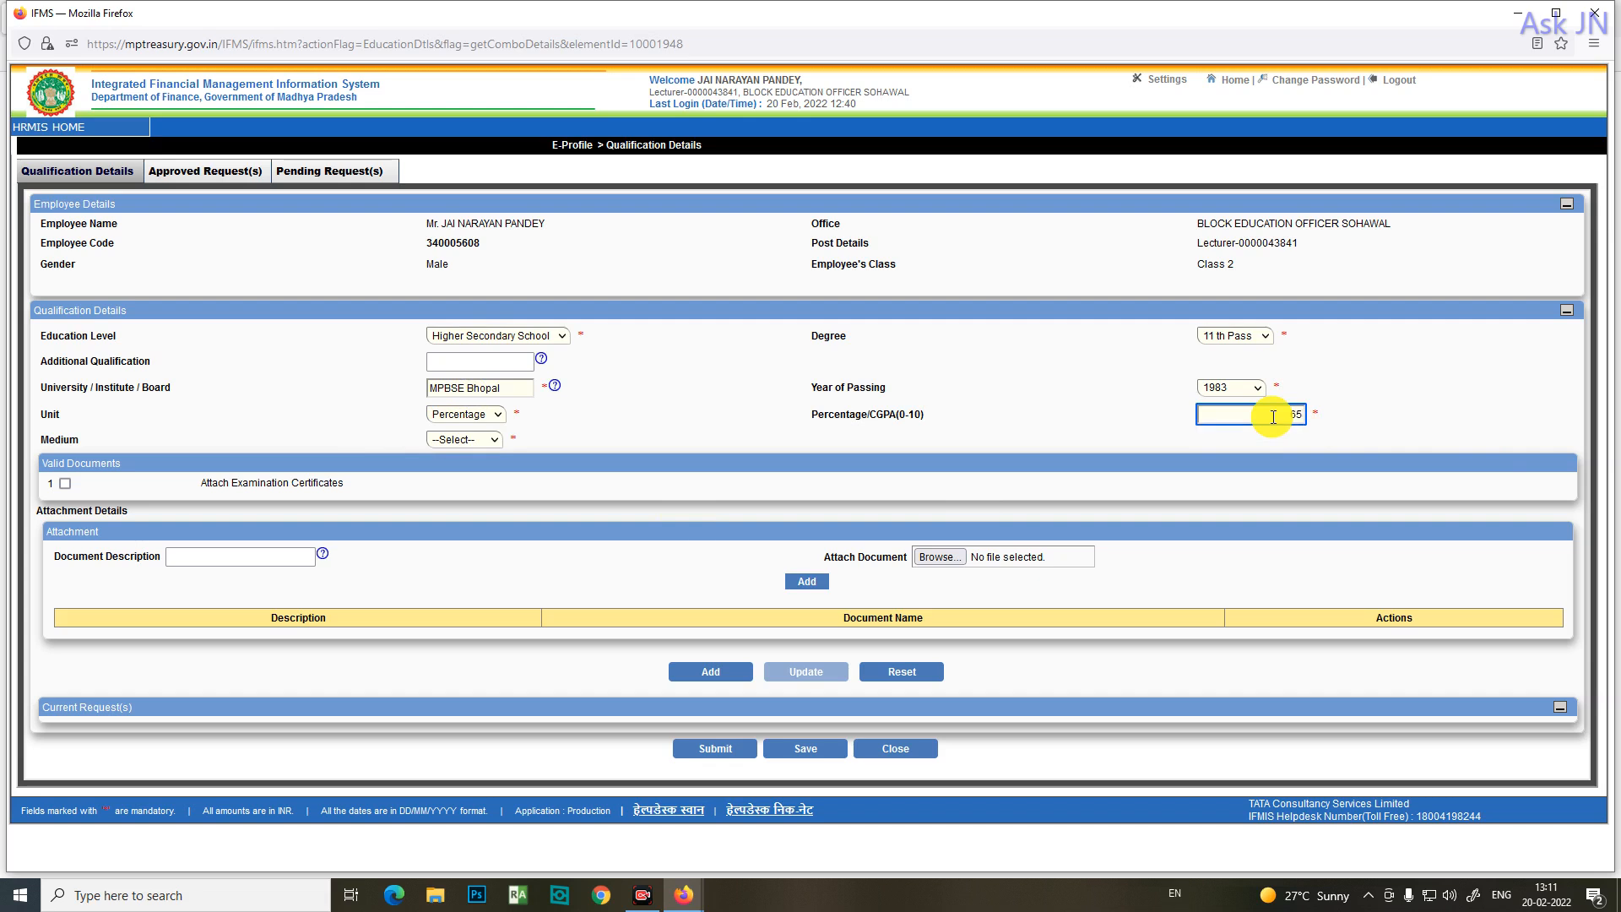
{"action": "left_click", "coordinate": [494, 439]}
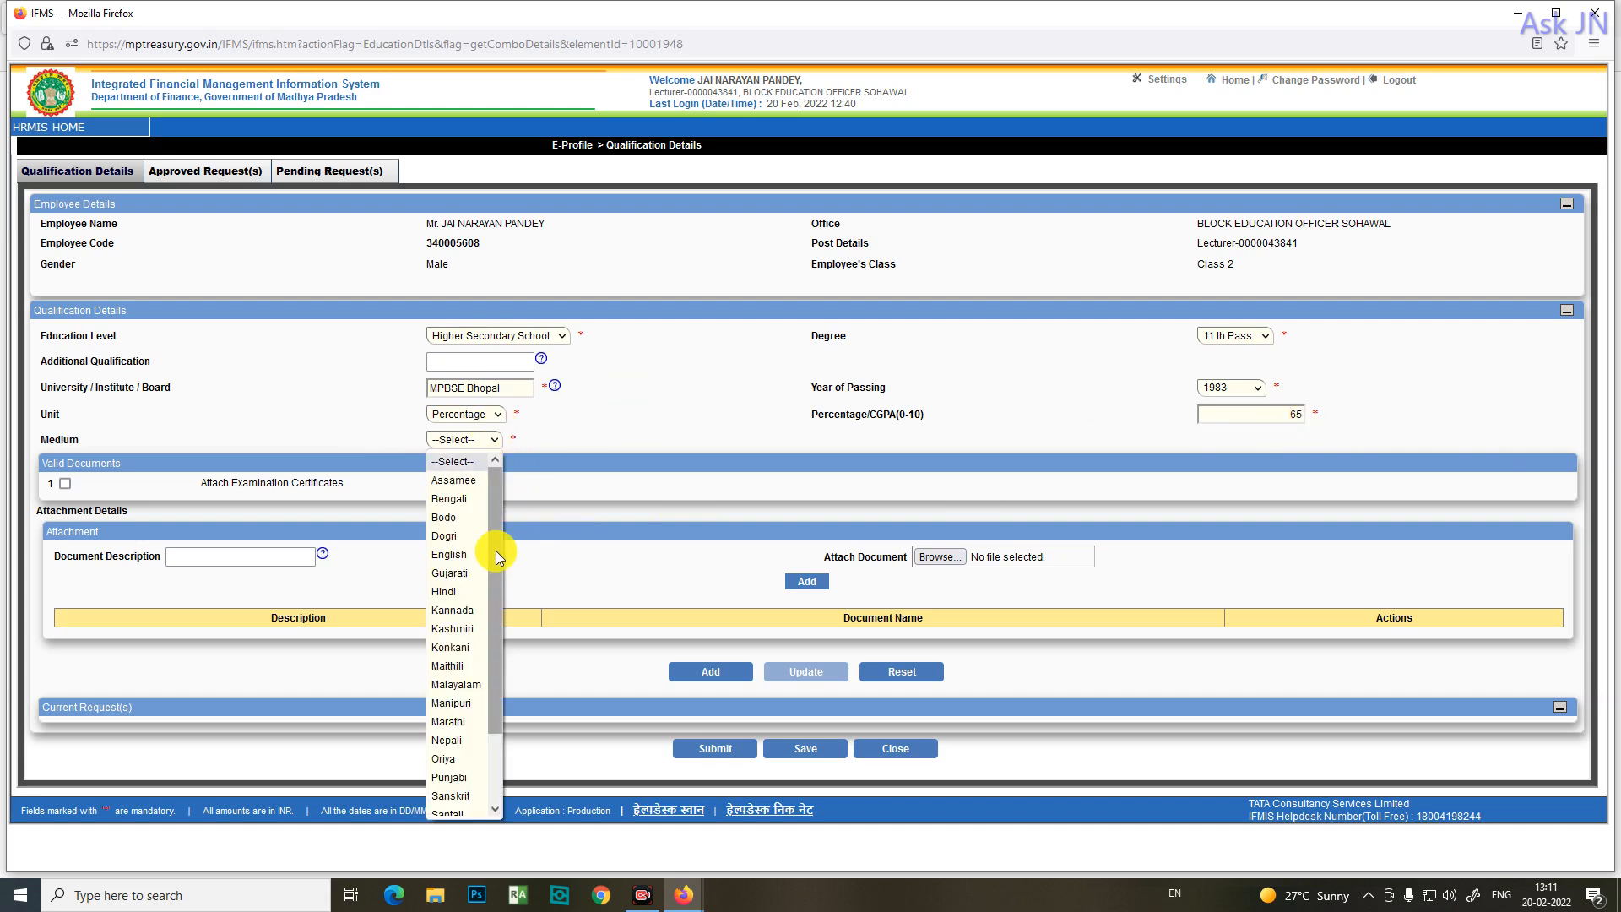
{"action": "left_click", "coordinate": [447, 591]}
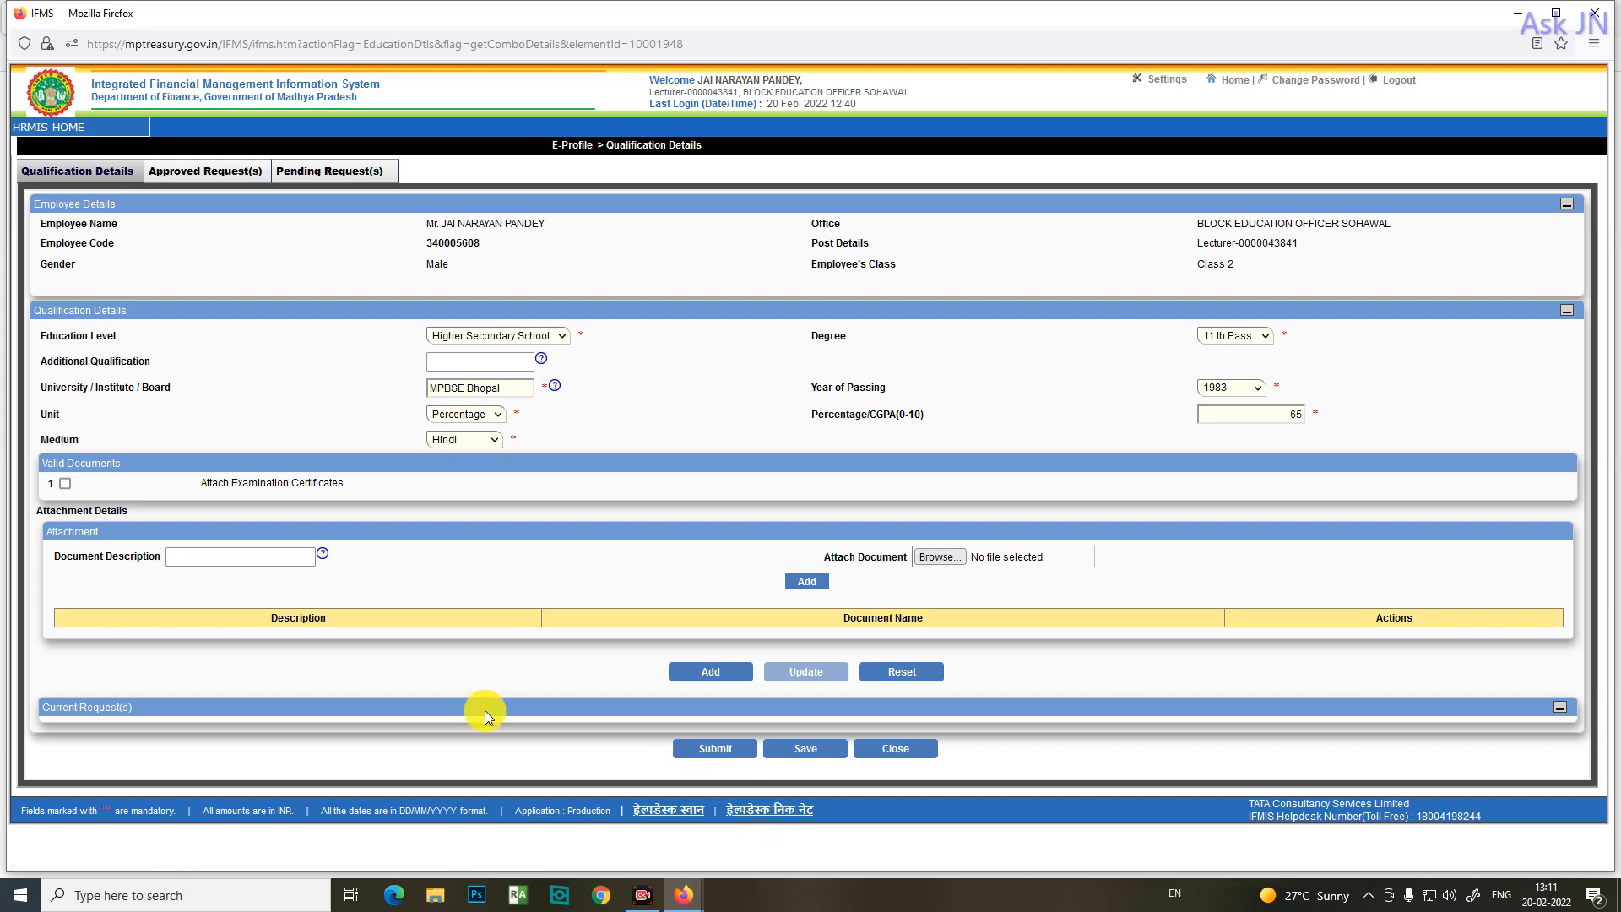
{"action": "left_click", "coordinate": [263, 551]}
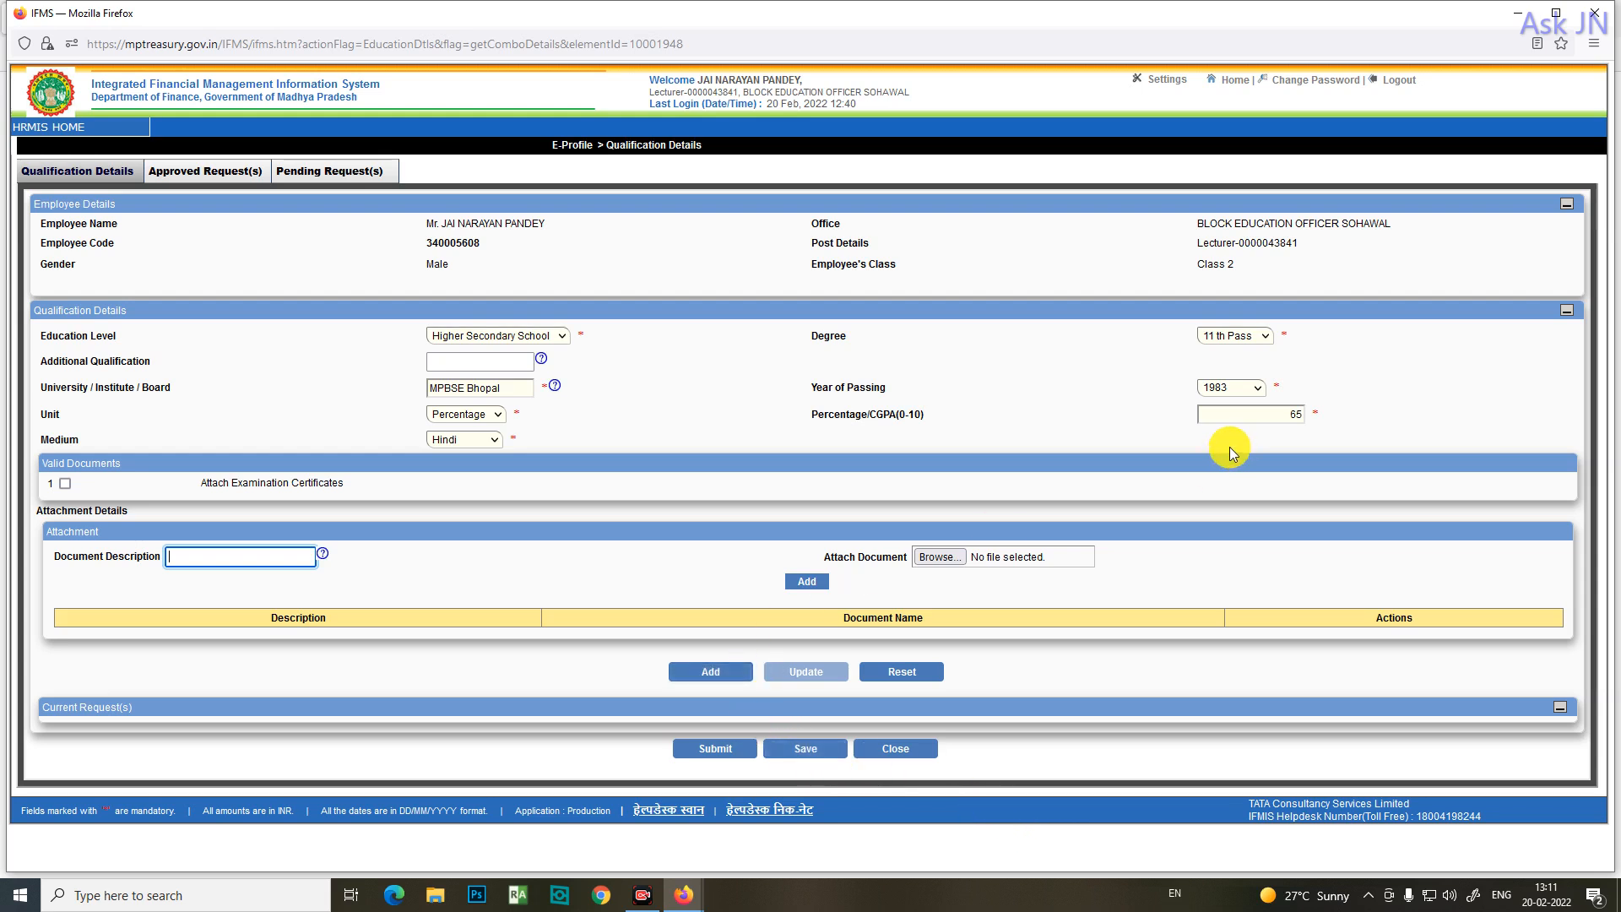
Step: Add the completed qualification to the current requests and submit the request with confirmation
{"action": "left_click", "coordinate": [712, 669]}
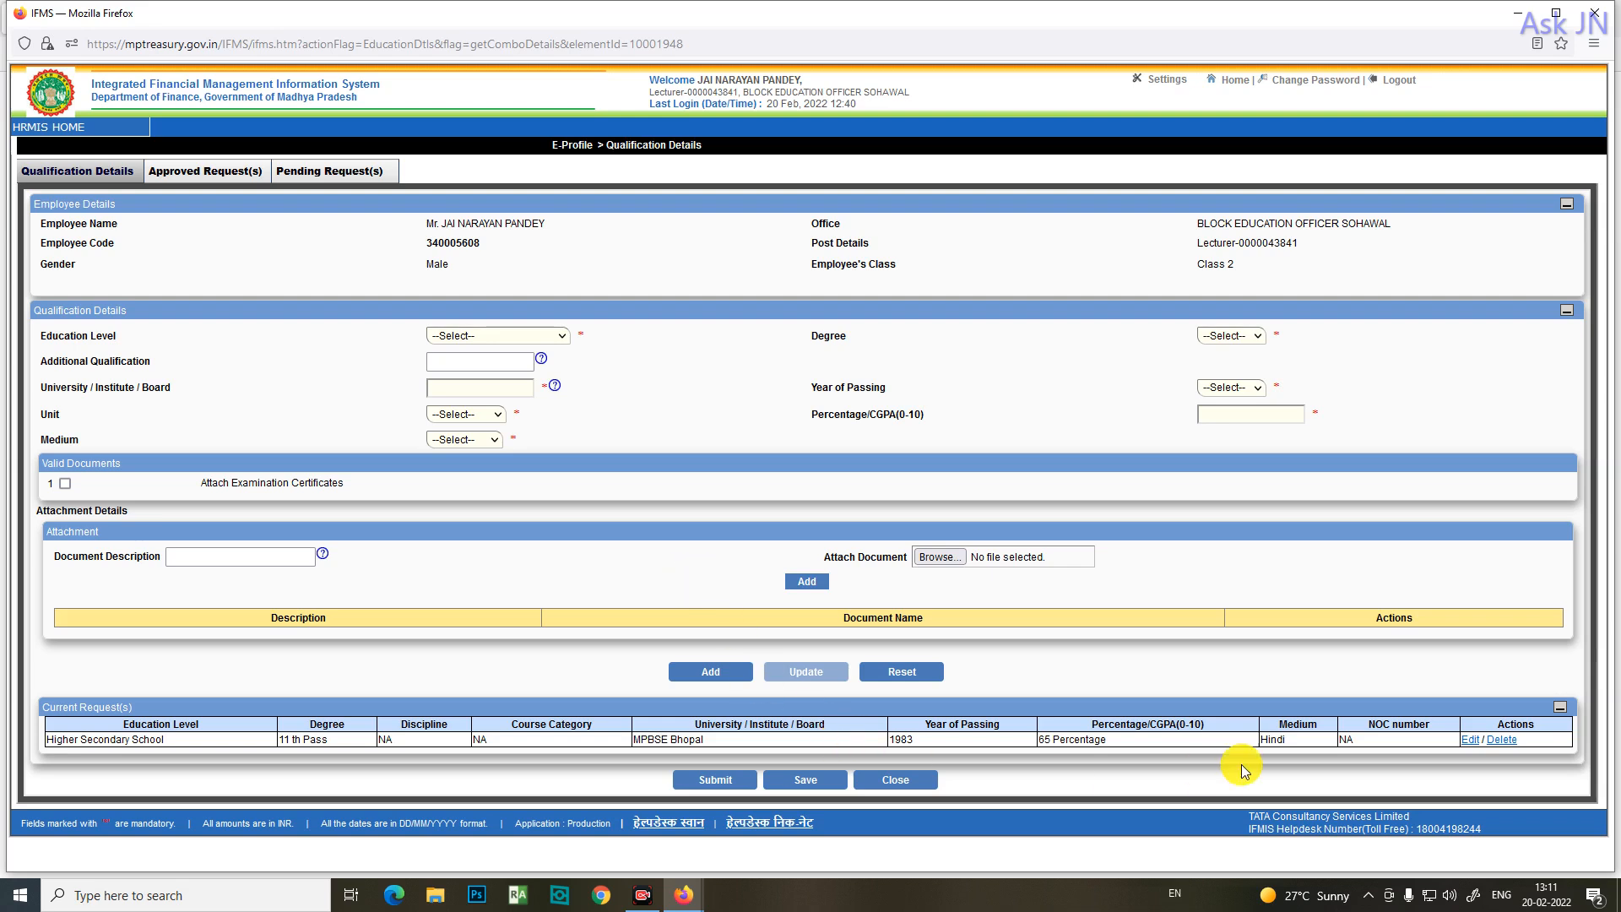
{"action": "left_click", "coordinate": [724, 780]}
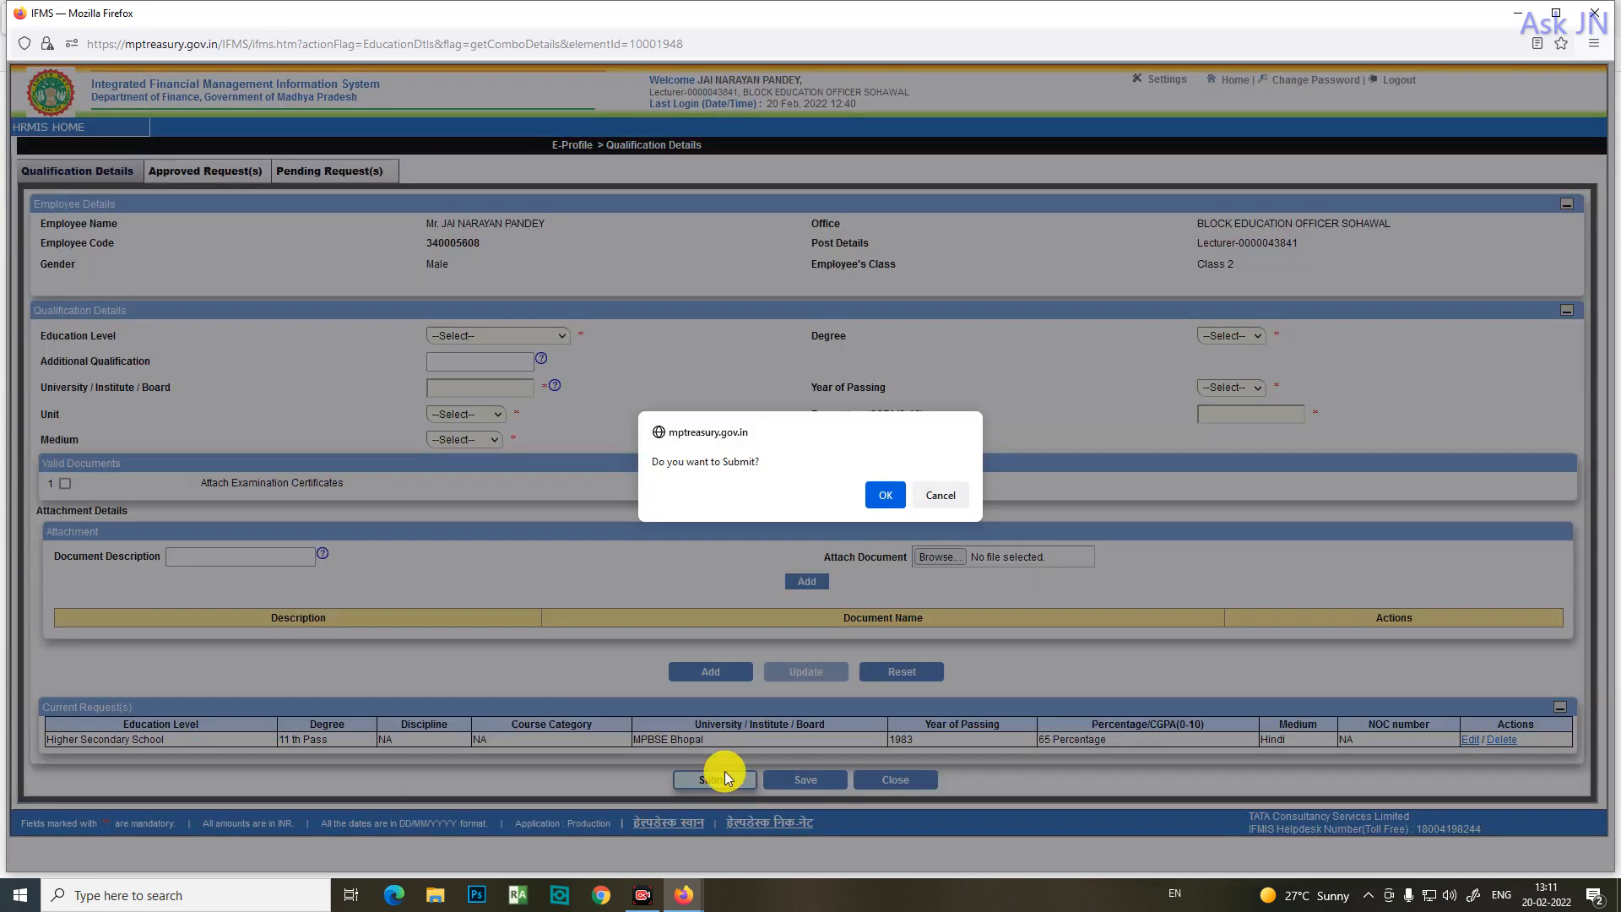
{"action": "left_click", "coordinate": [881, 497]}
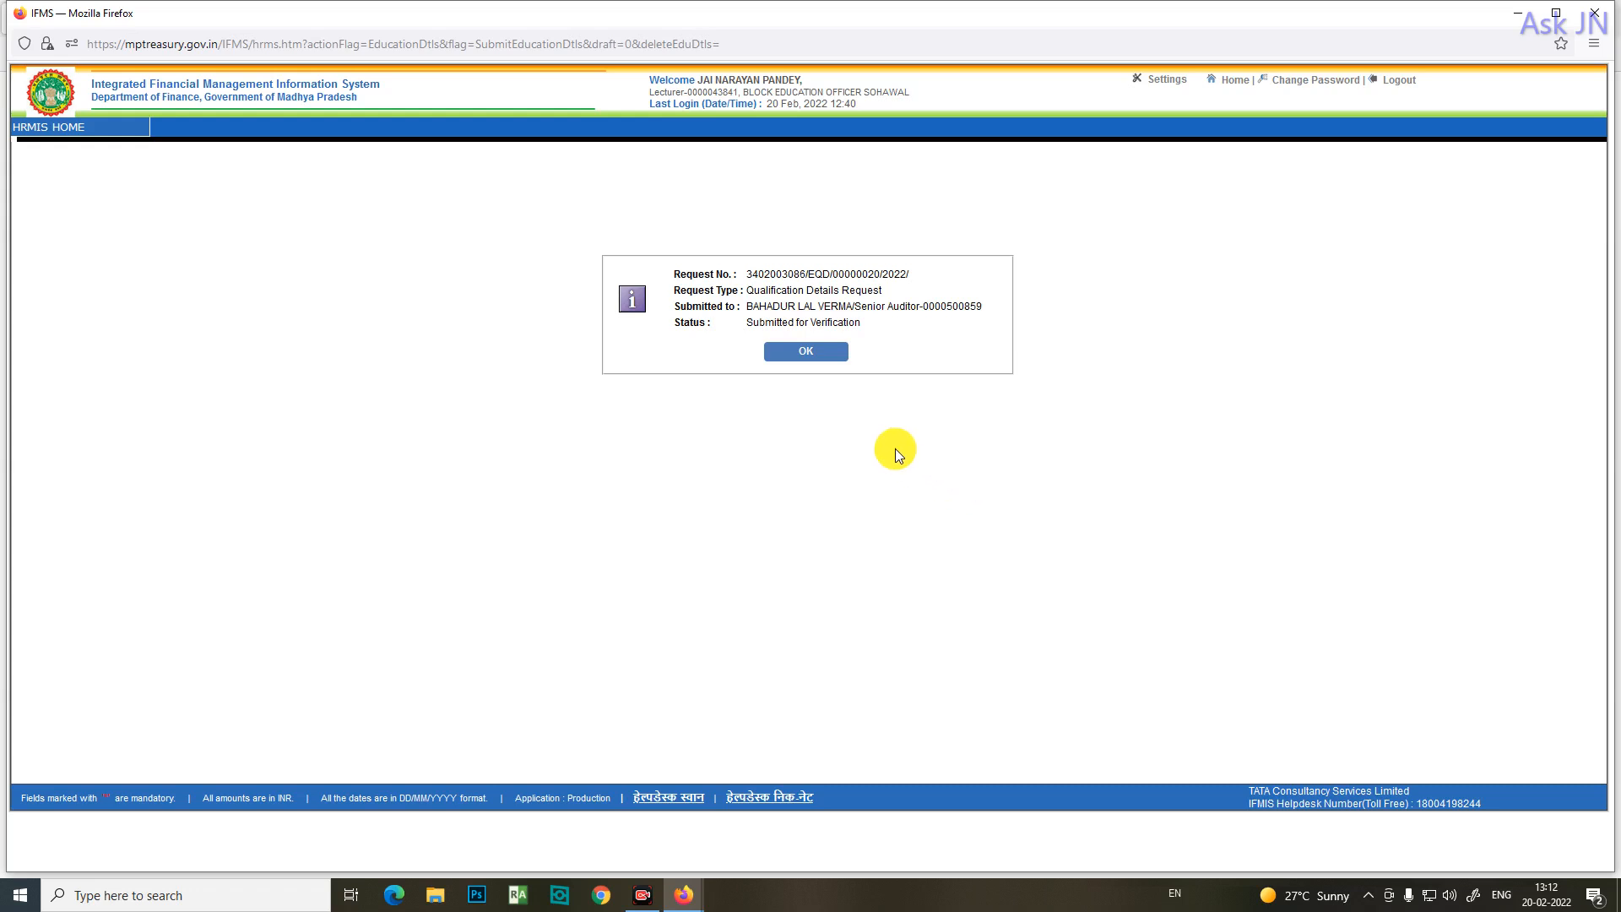
Step: Acknowledge the qualification submission and open the pending Employee Change Profile request from the worklist
{"action": "left_click", "coordinate": [808, 351]}
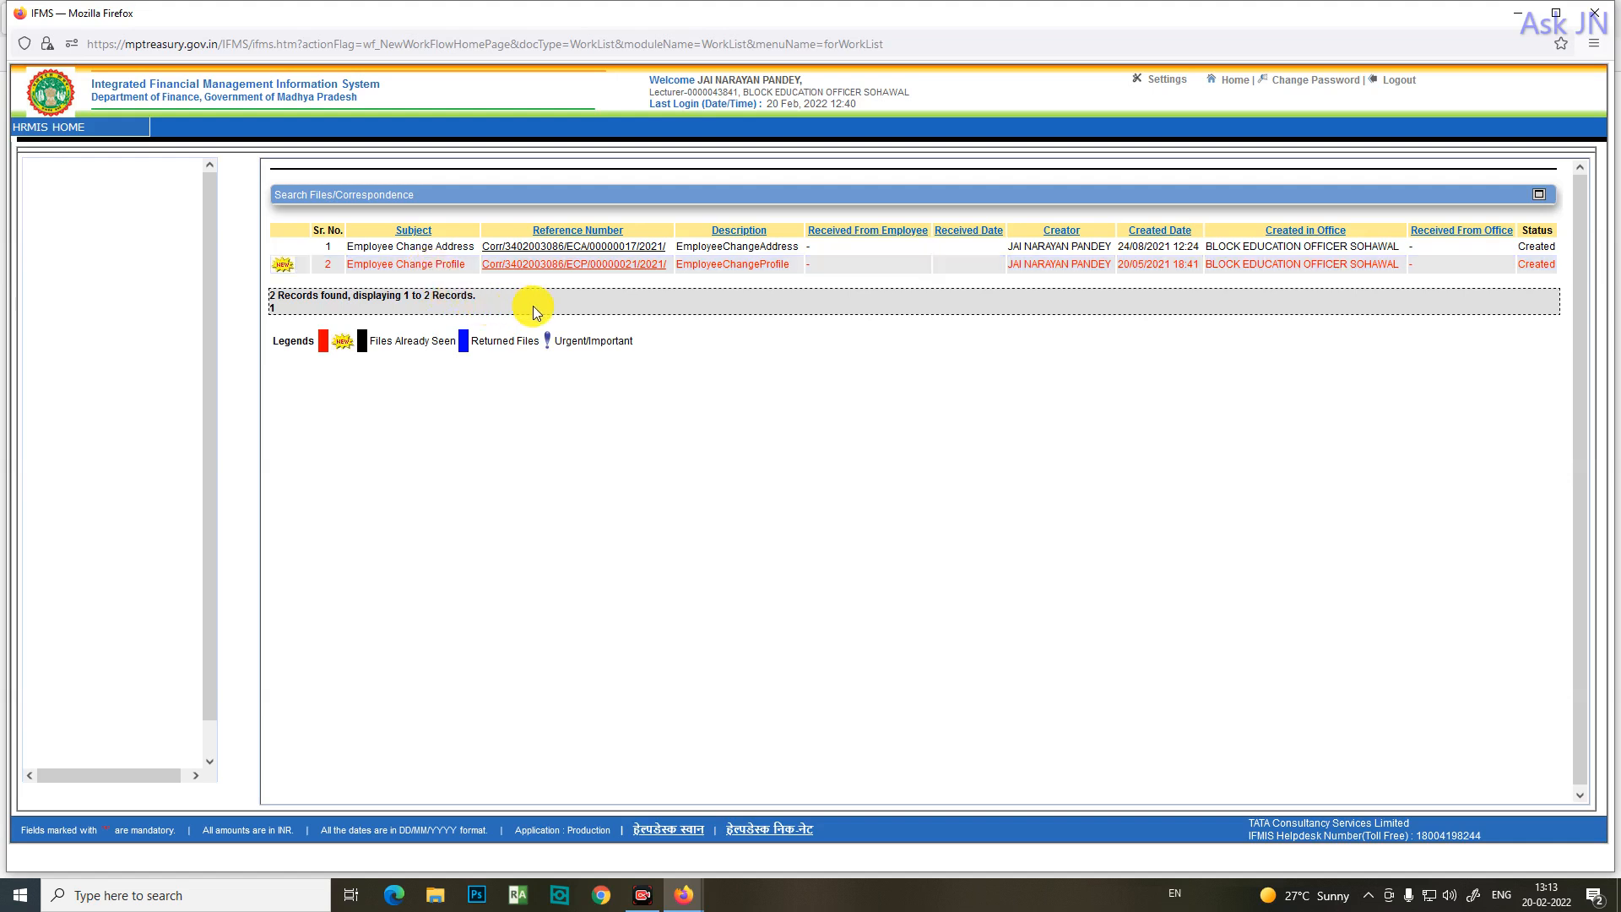
{"action": "left_click", "coordinate": [584, 265]}
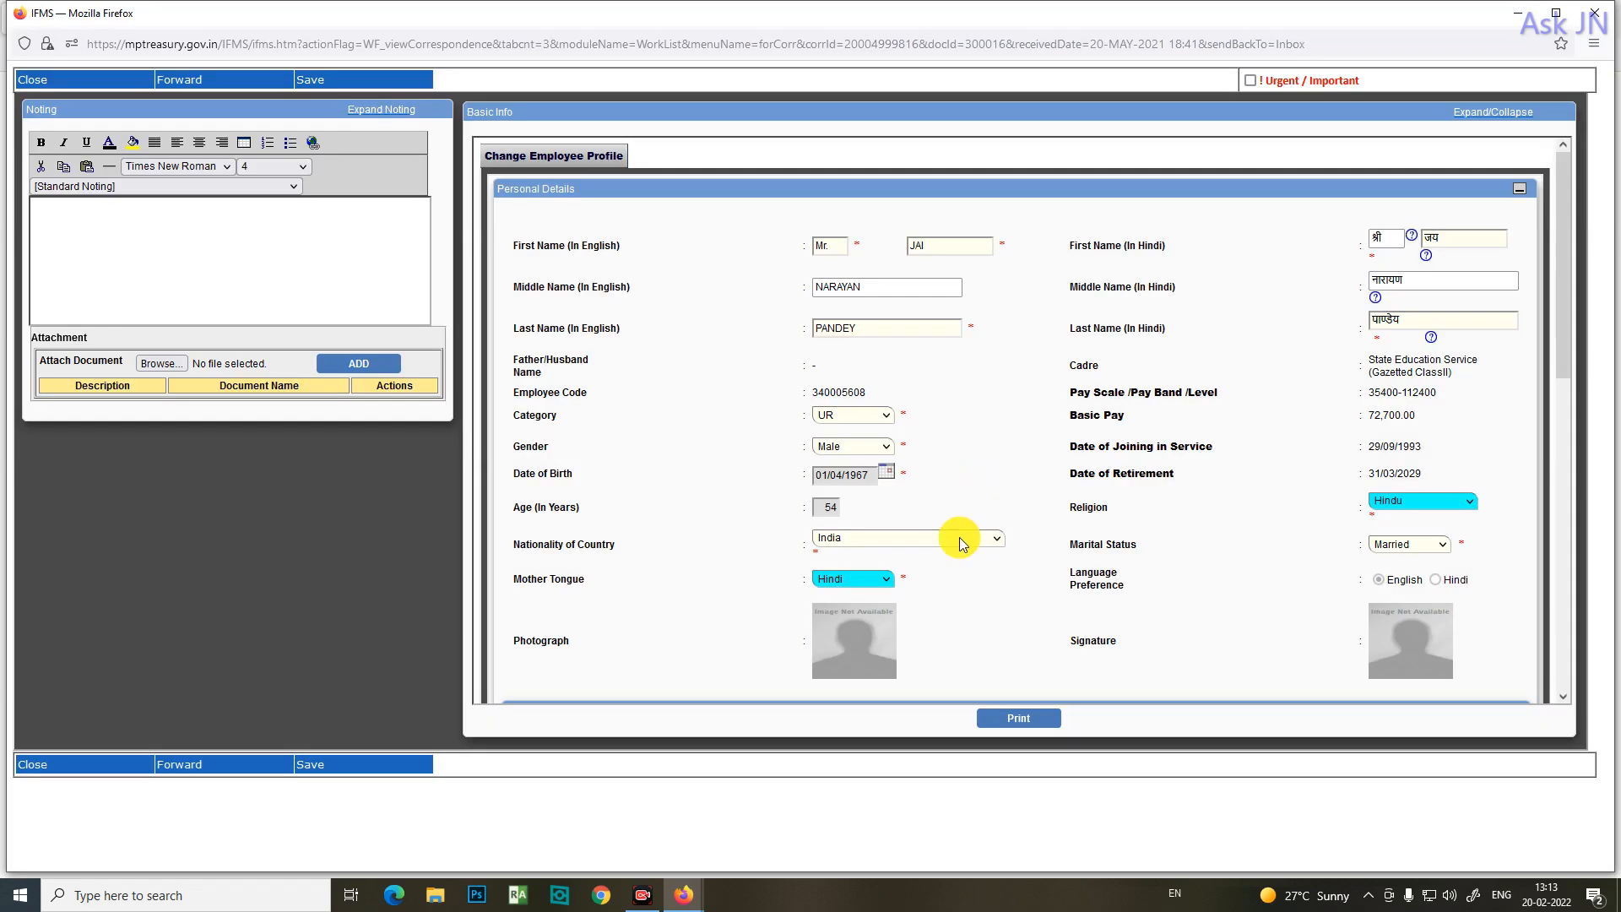
Step: Examine the profile change request's personal details, photograph and signature sections, and valid documents list
{"action": "scroll", "coordinate": [919, 464], "scroll_direction": "down", "scroll_amount": 3}
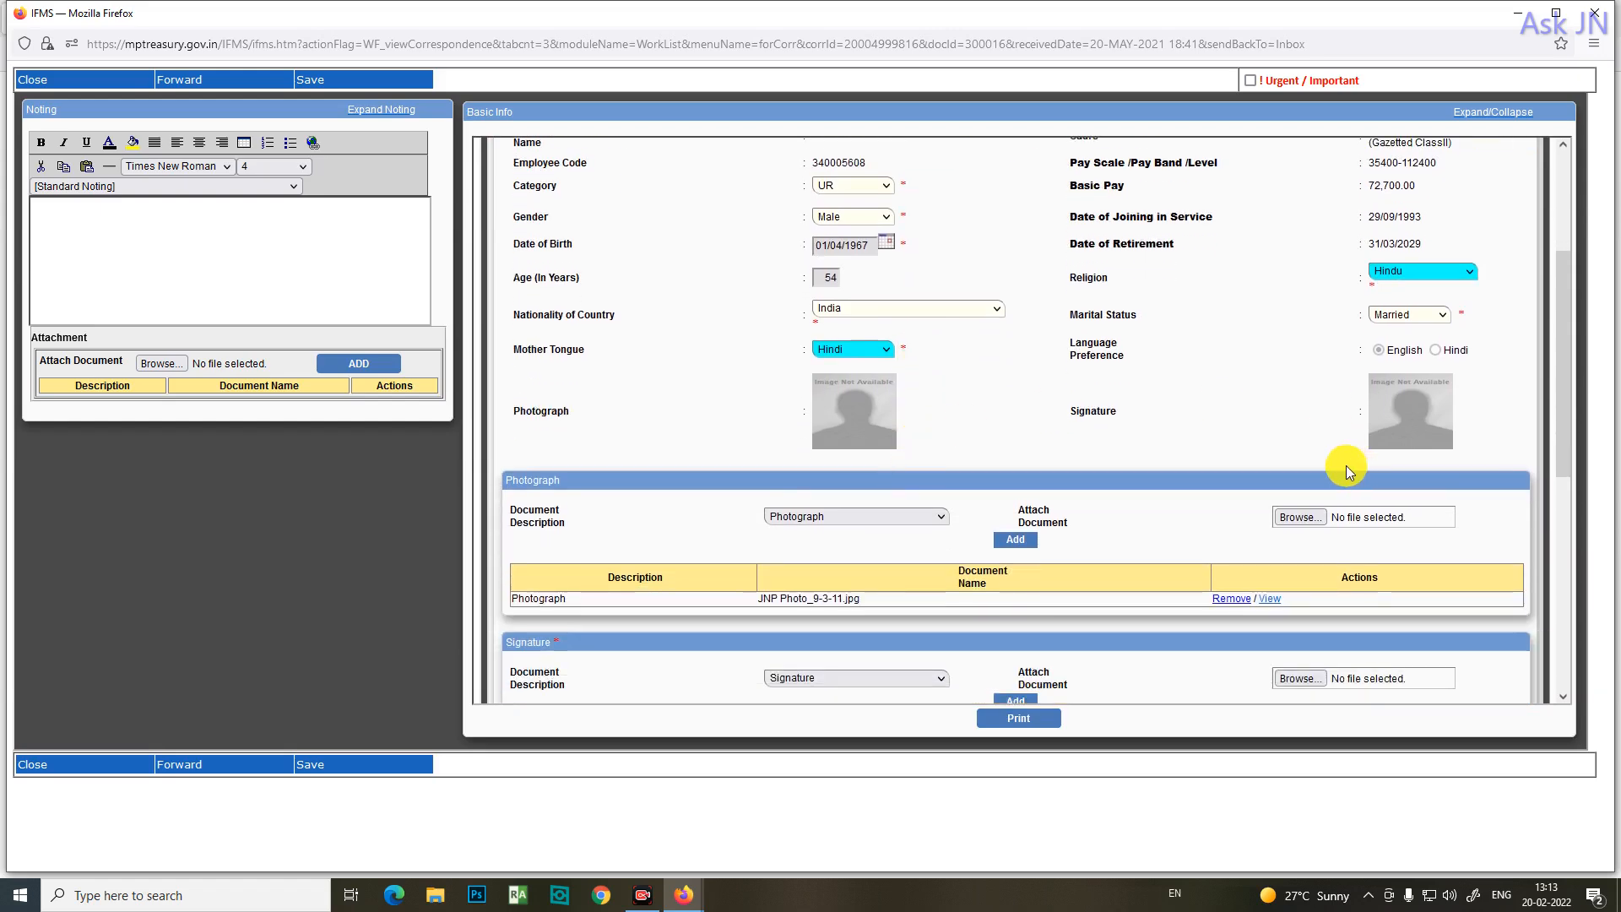
{"action": "scroll", "coordinate": [1346, 464], "scroll_direction": "down", "scroll_amount": 6}
{"action": "scroll", "coordinate": [1300, 473], "scroll_direction": "up", "scroll_amount": 3}
{"action": "scroll", "coordinate": [1301, 473], "scroll_direction": "up", "scroll_amount": 6}
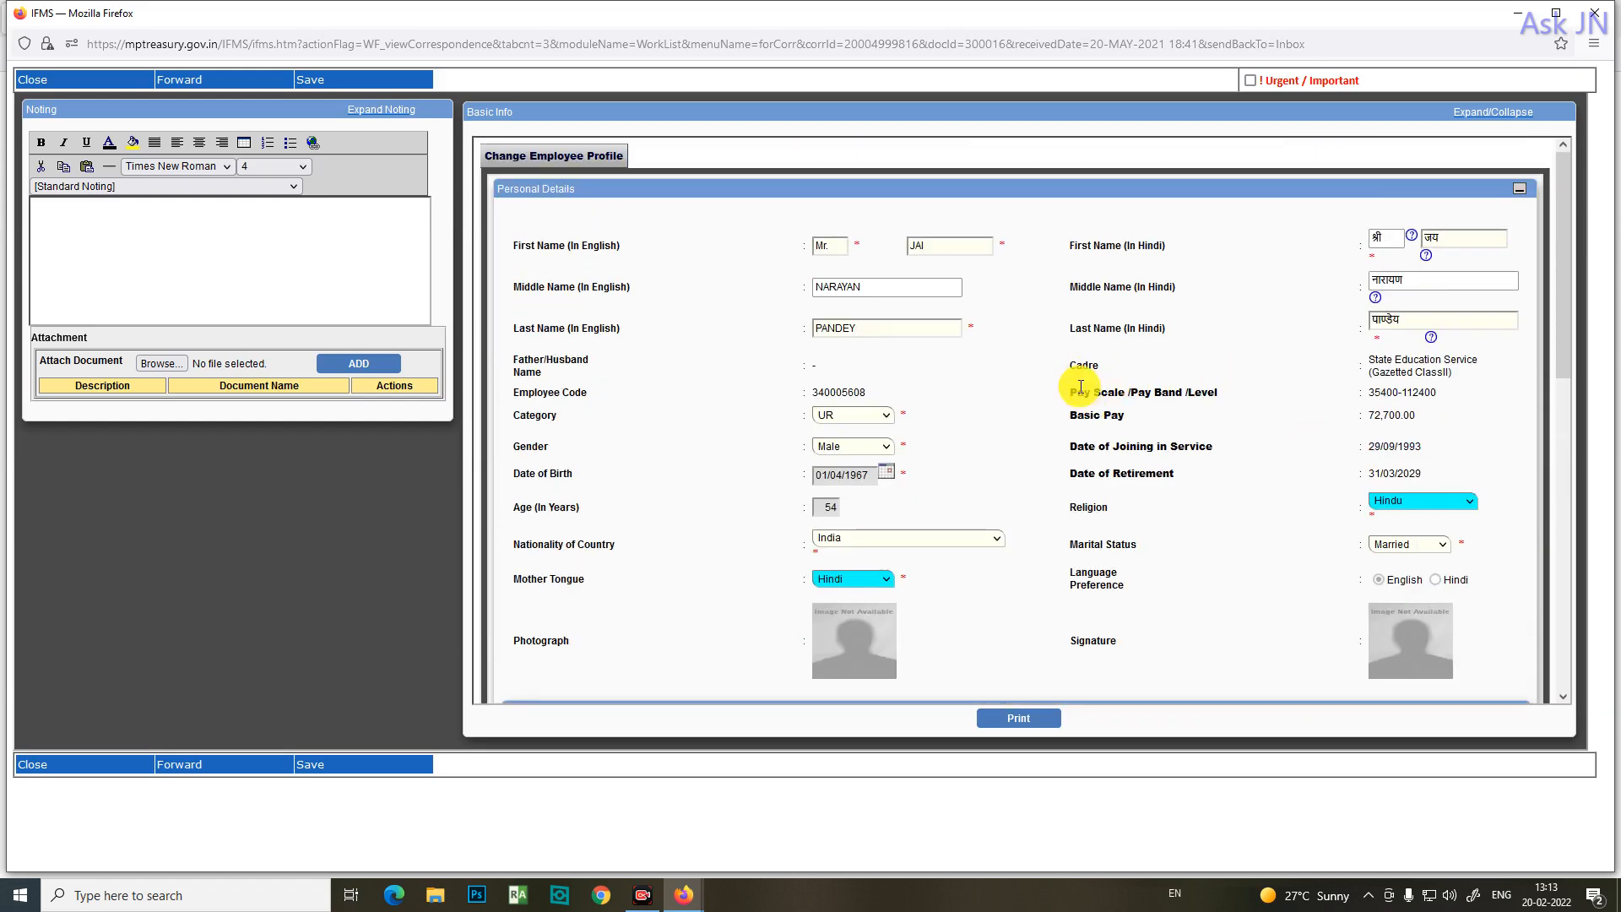
{"action": "scroll", "coordinate": [1140, 523], "scroll_direction": "down", "scroll_amount": 2}
{"action": "scroll", "coordinate": [1132, 507], "scroll_direction": "down", "scroll_amount": 1}
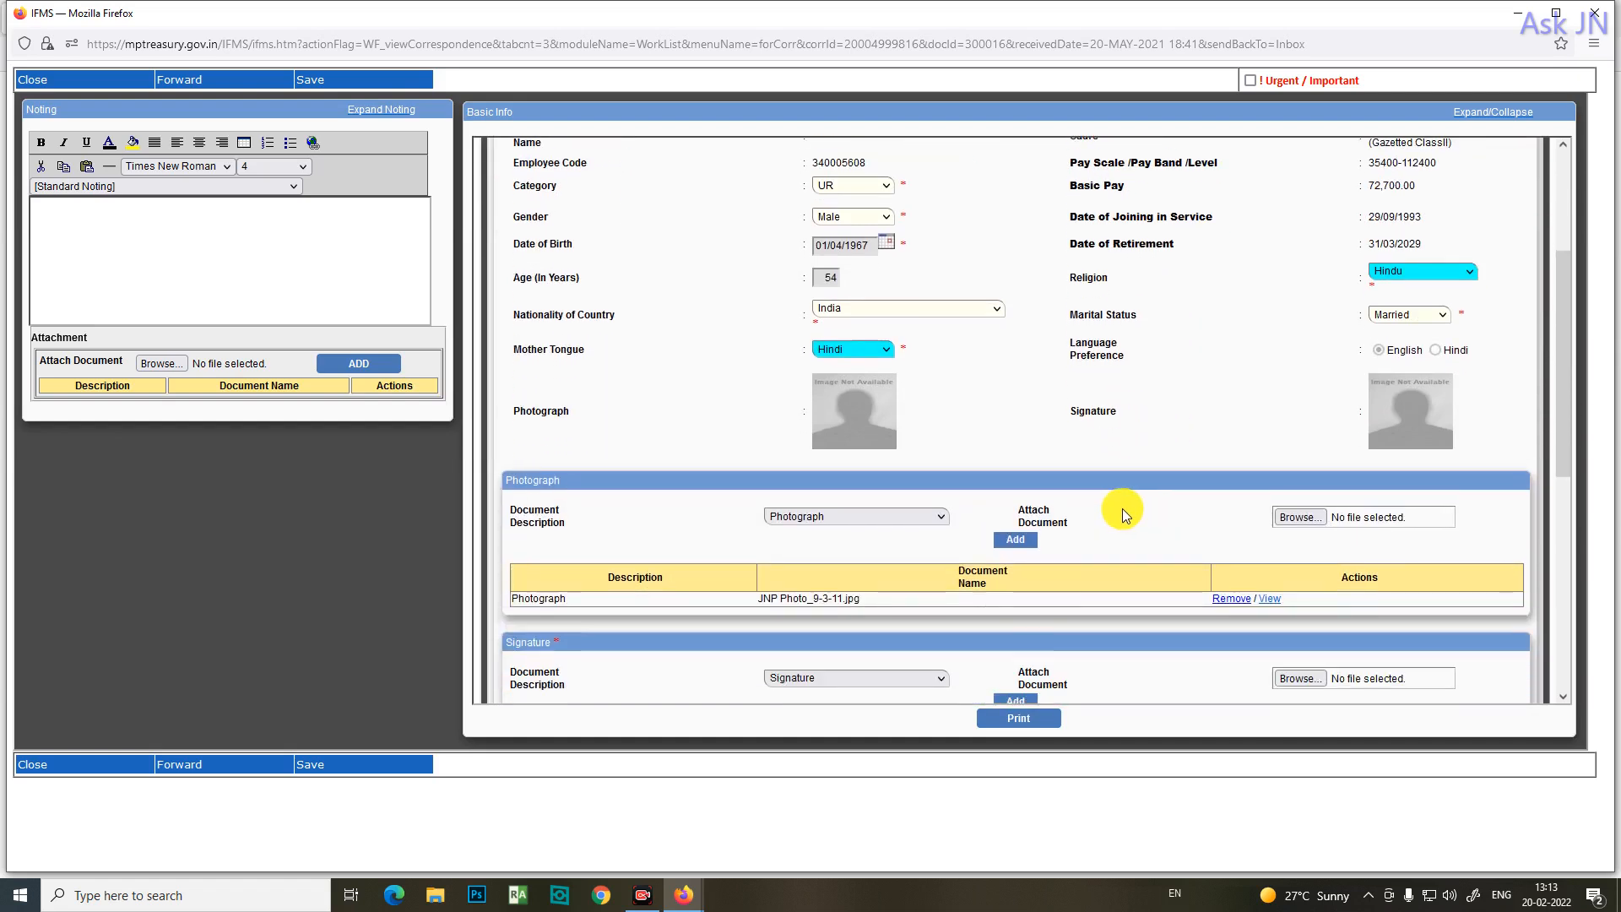
{"action": "scroll", "coordinate": [1136, 439], "scroll_direction": "down", "scroll_amount": 3}
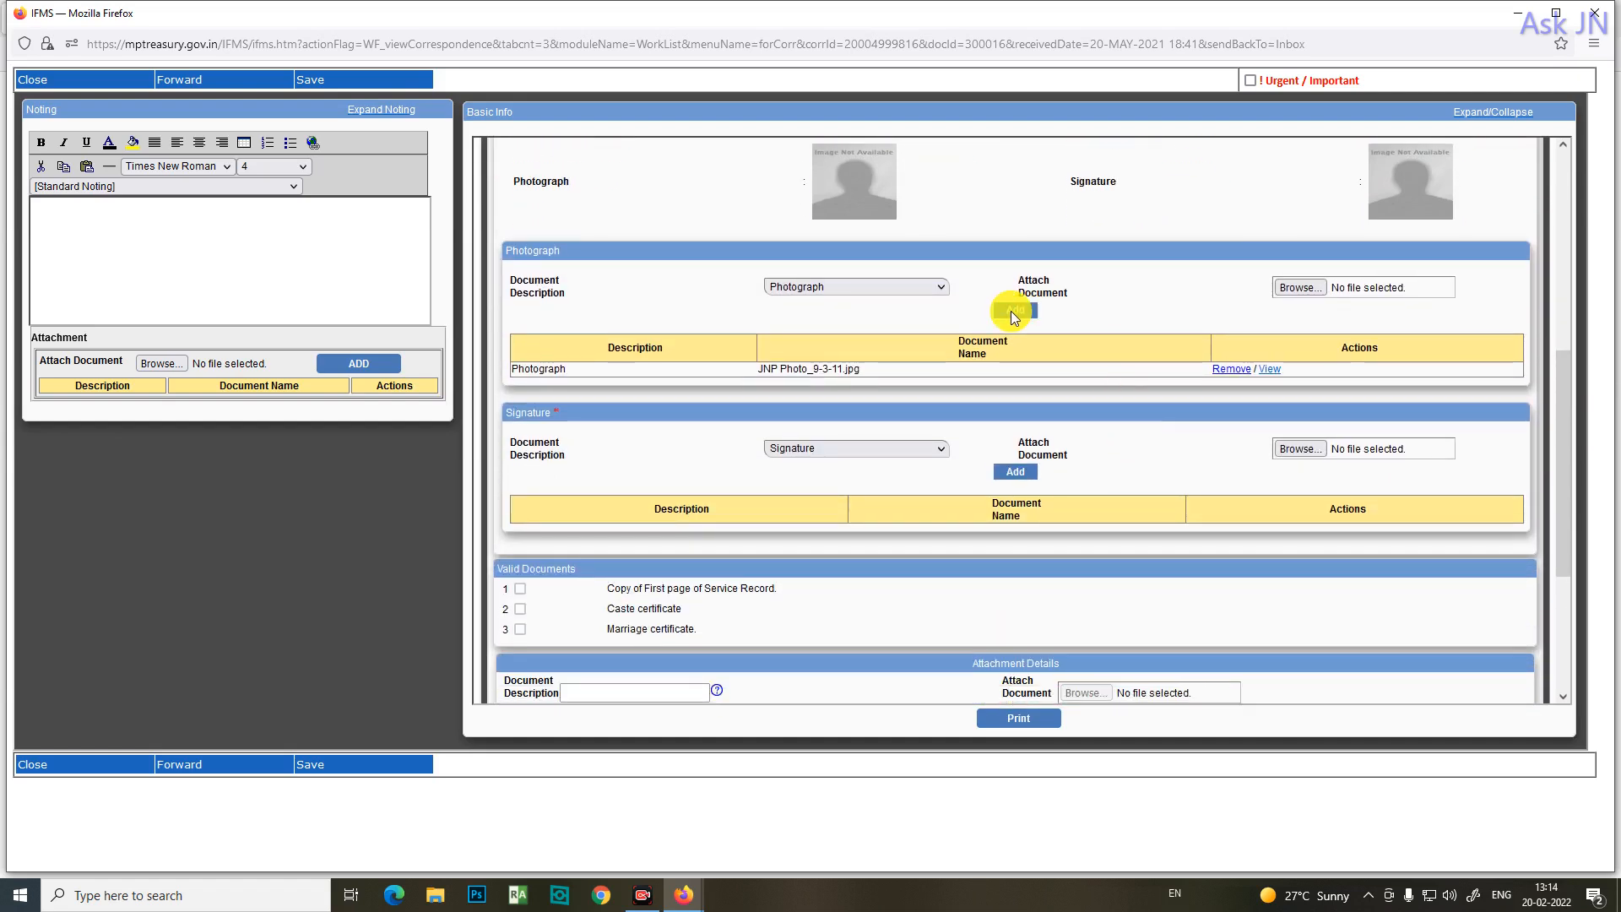
{"action": "left_click", "coordinate": [919, 288]}
{"action": "left_click", "coordinate": [1102, 301]}
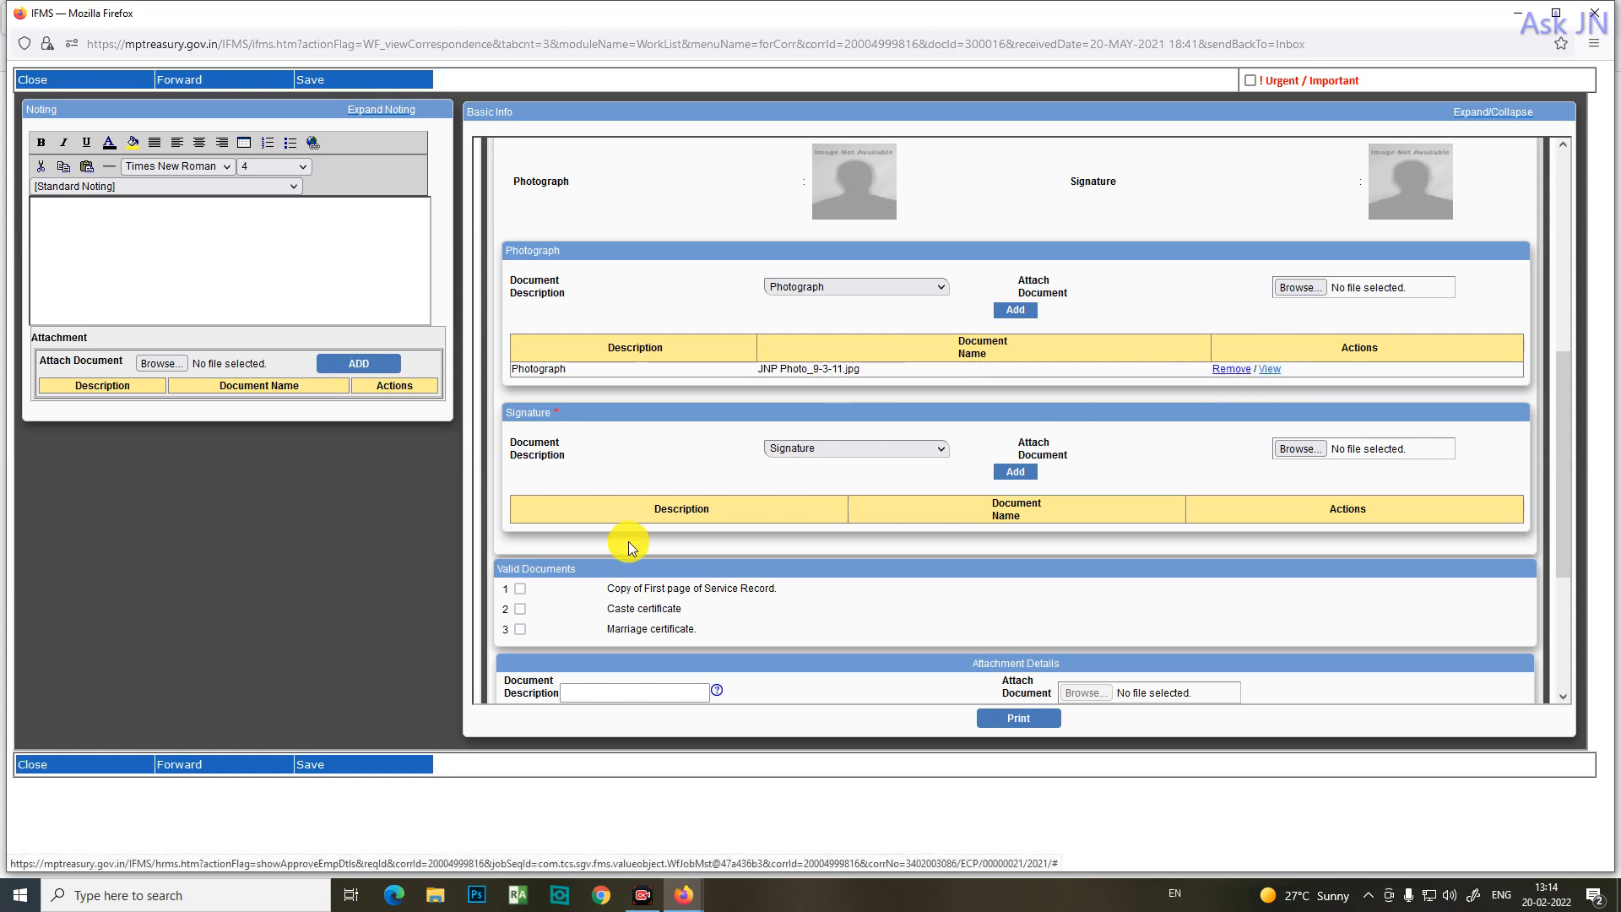
{"action": "scroll", "coordinate": [616, 535], "scroll_direction": "down", "scroll_amount": 3}
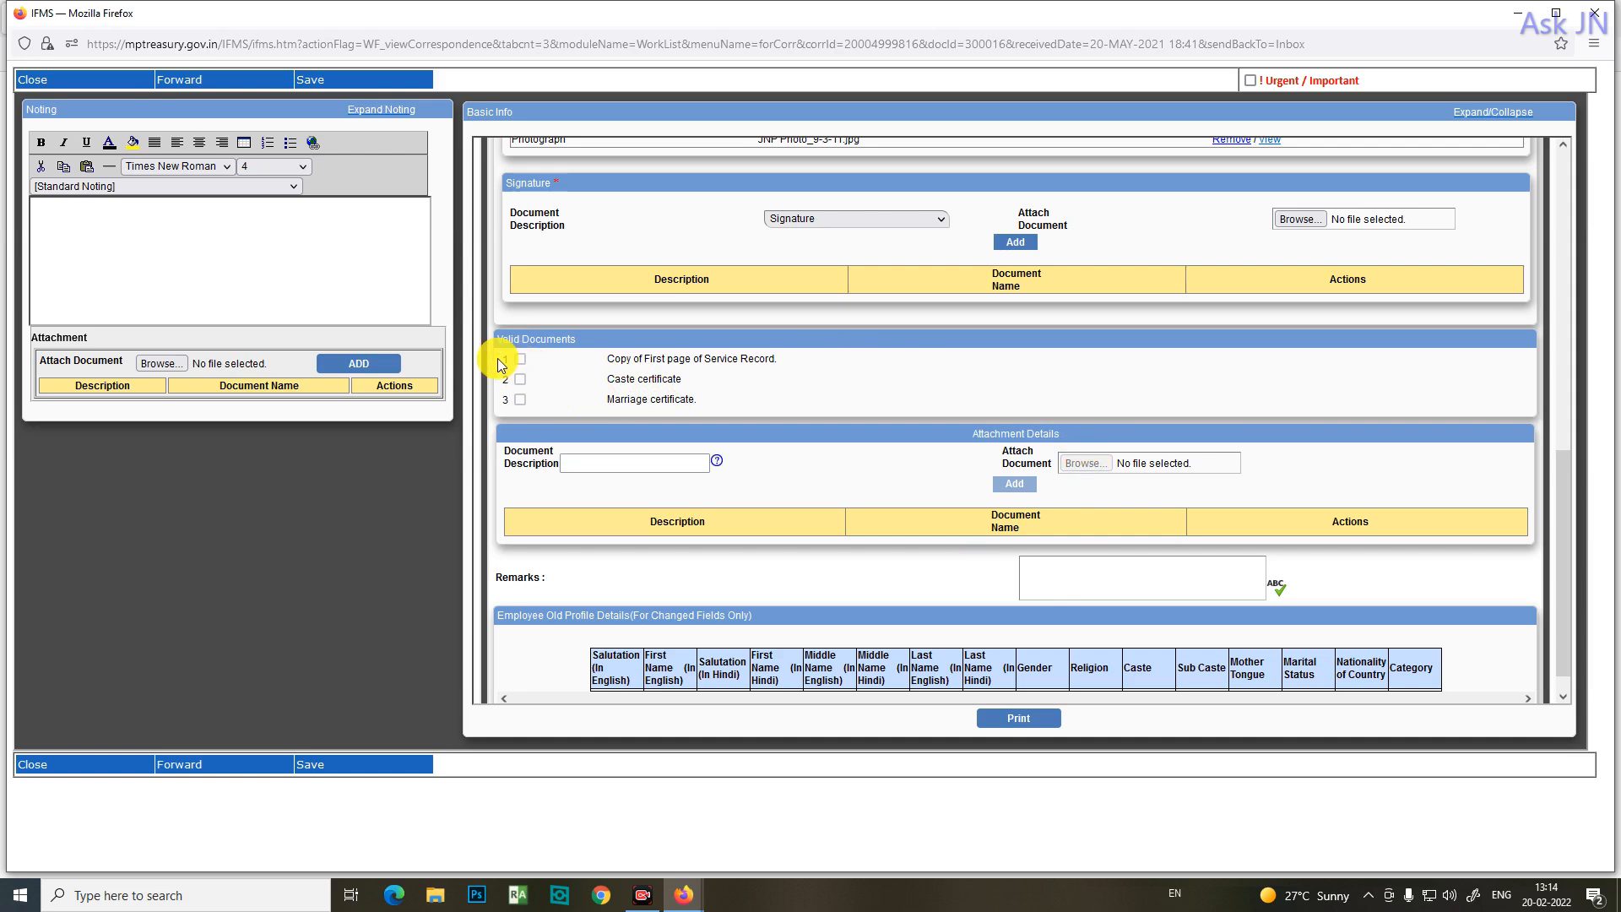
{"action": "left_click", "coordinate": [173, 244]}
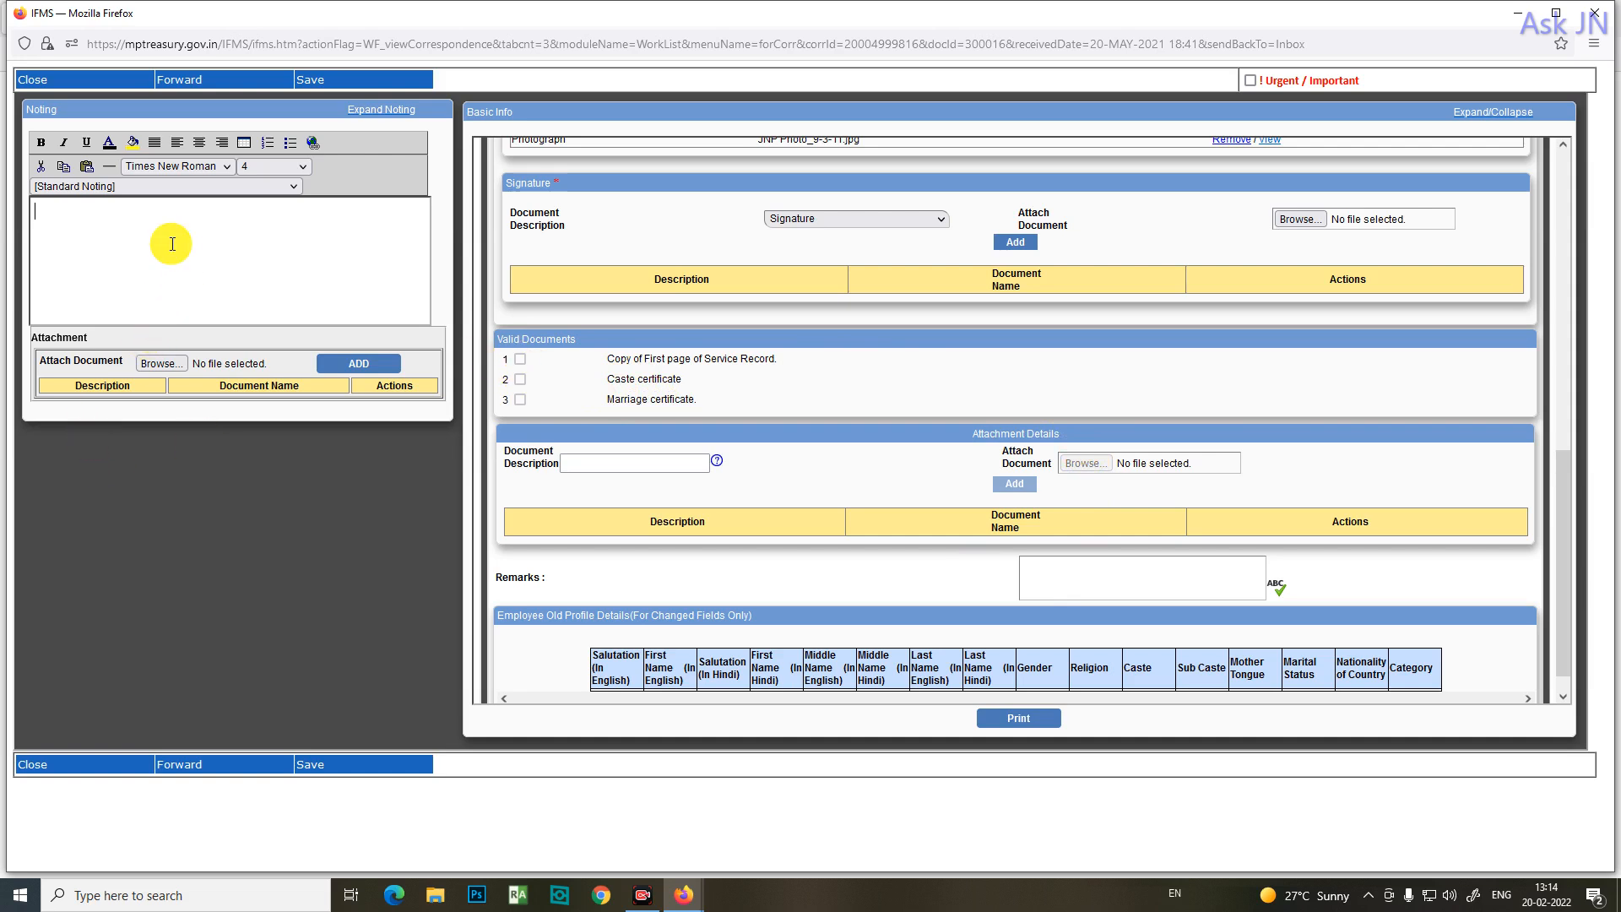
{"action": "left_click", "coordinate": [160, 366]}
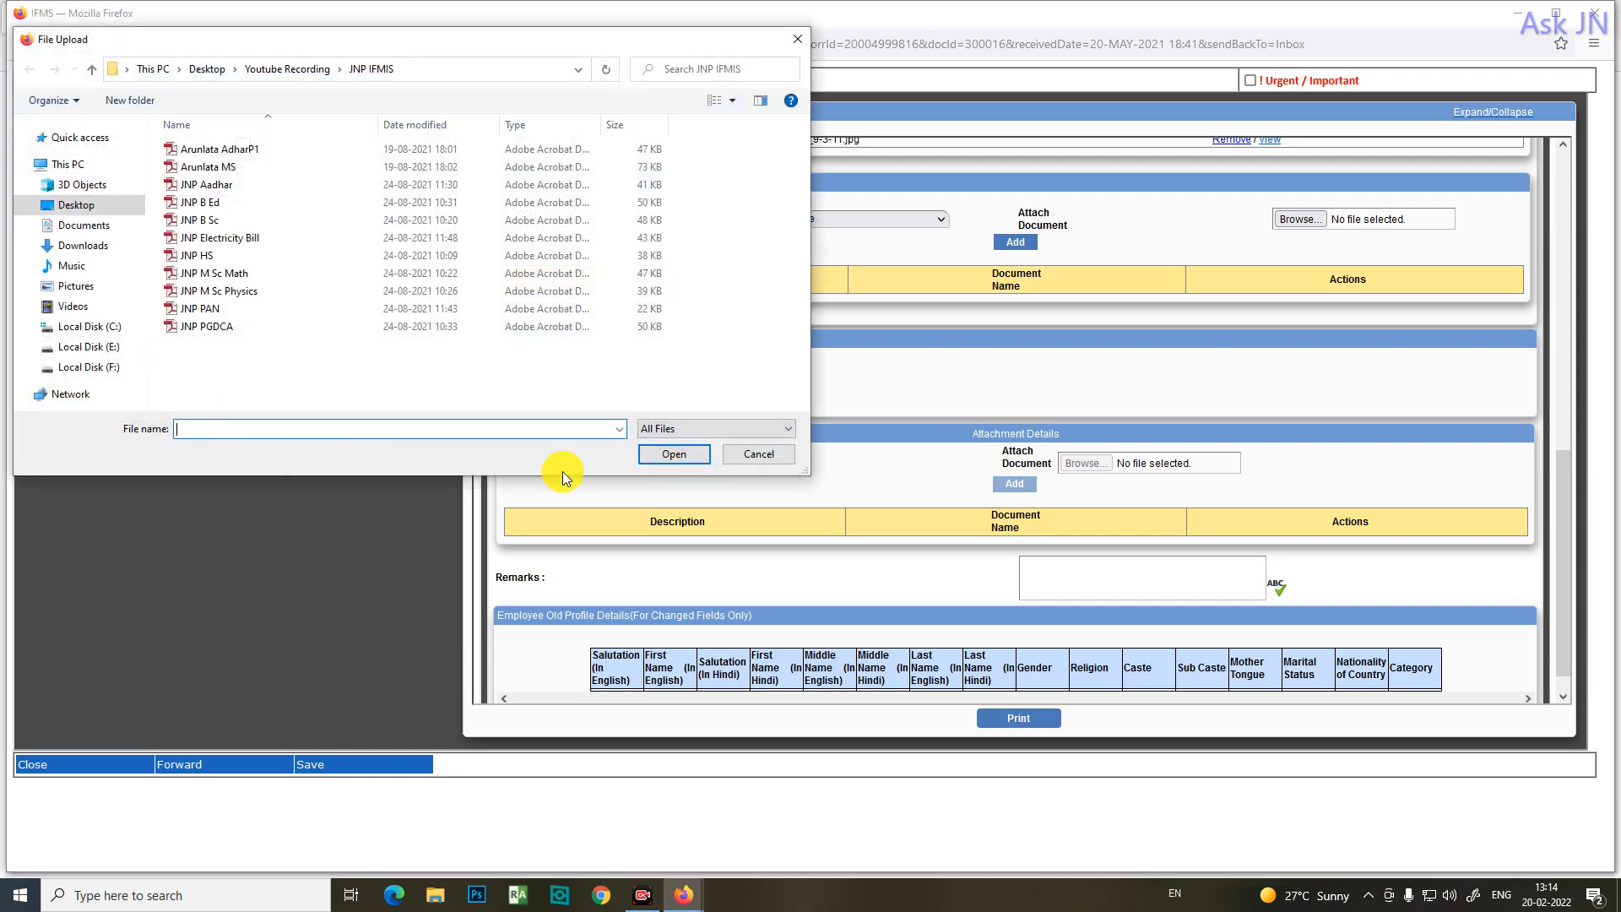
{"action": "left_click", "coordinate": [759, 456]}
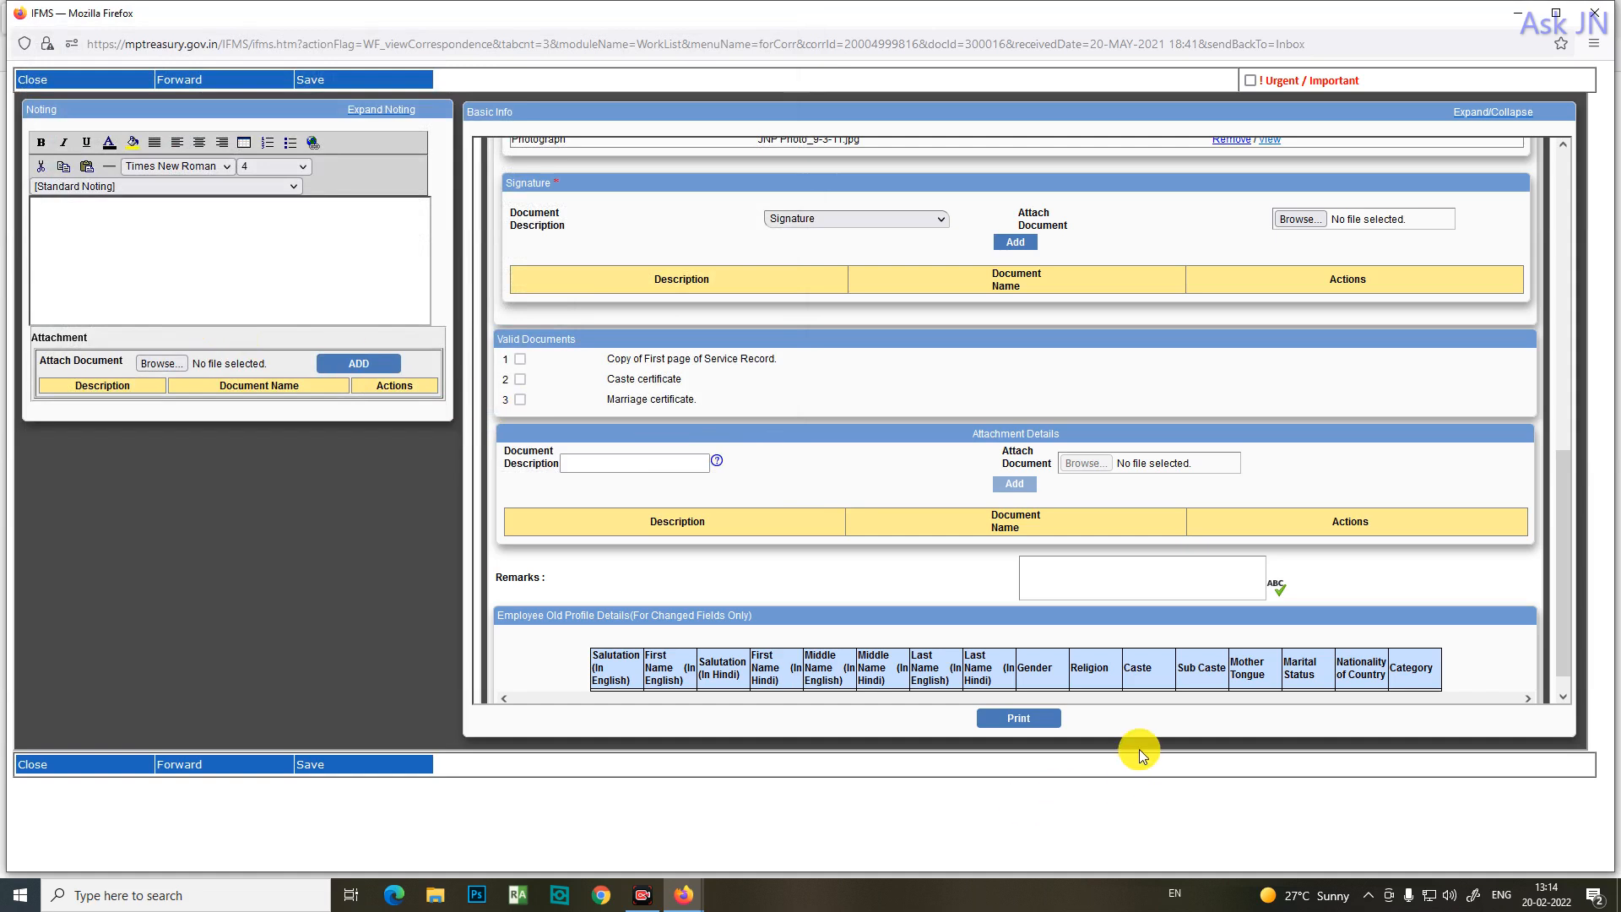
Step: Review the profile request again from the old profile details and remarks up to the personal details and photograph attachment
{"action": "scroll", "coordinate": [1106, 676], "scroll_direction": "down", "scroll_amount": 1}
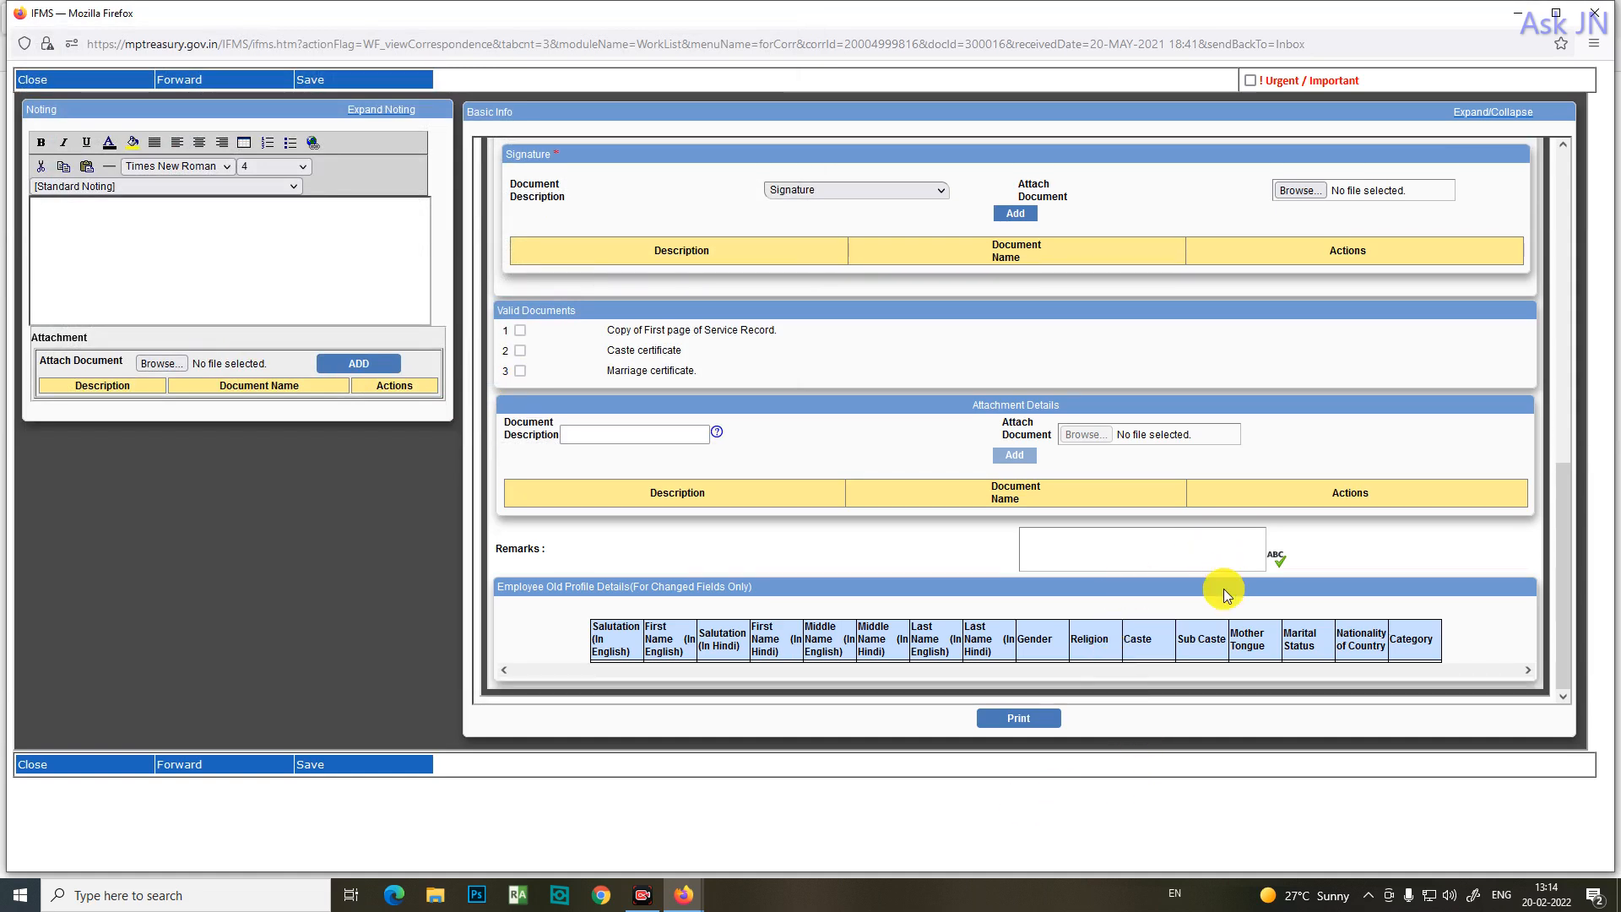
{"action": "scroll", "coordinate": [1226, 594], "scroll_direction": "up", "scroll_amount": 1}
{"action": "scroll", "coordinate": [1140, 500], "scroll_direction": "up", "scroll_amount": 4}
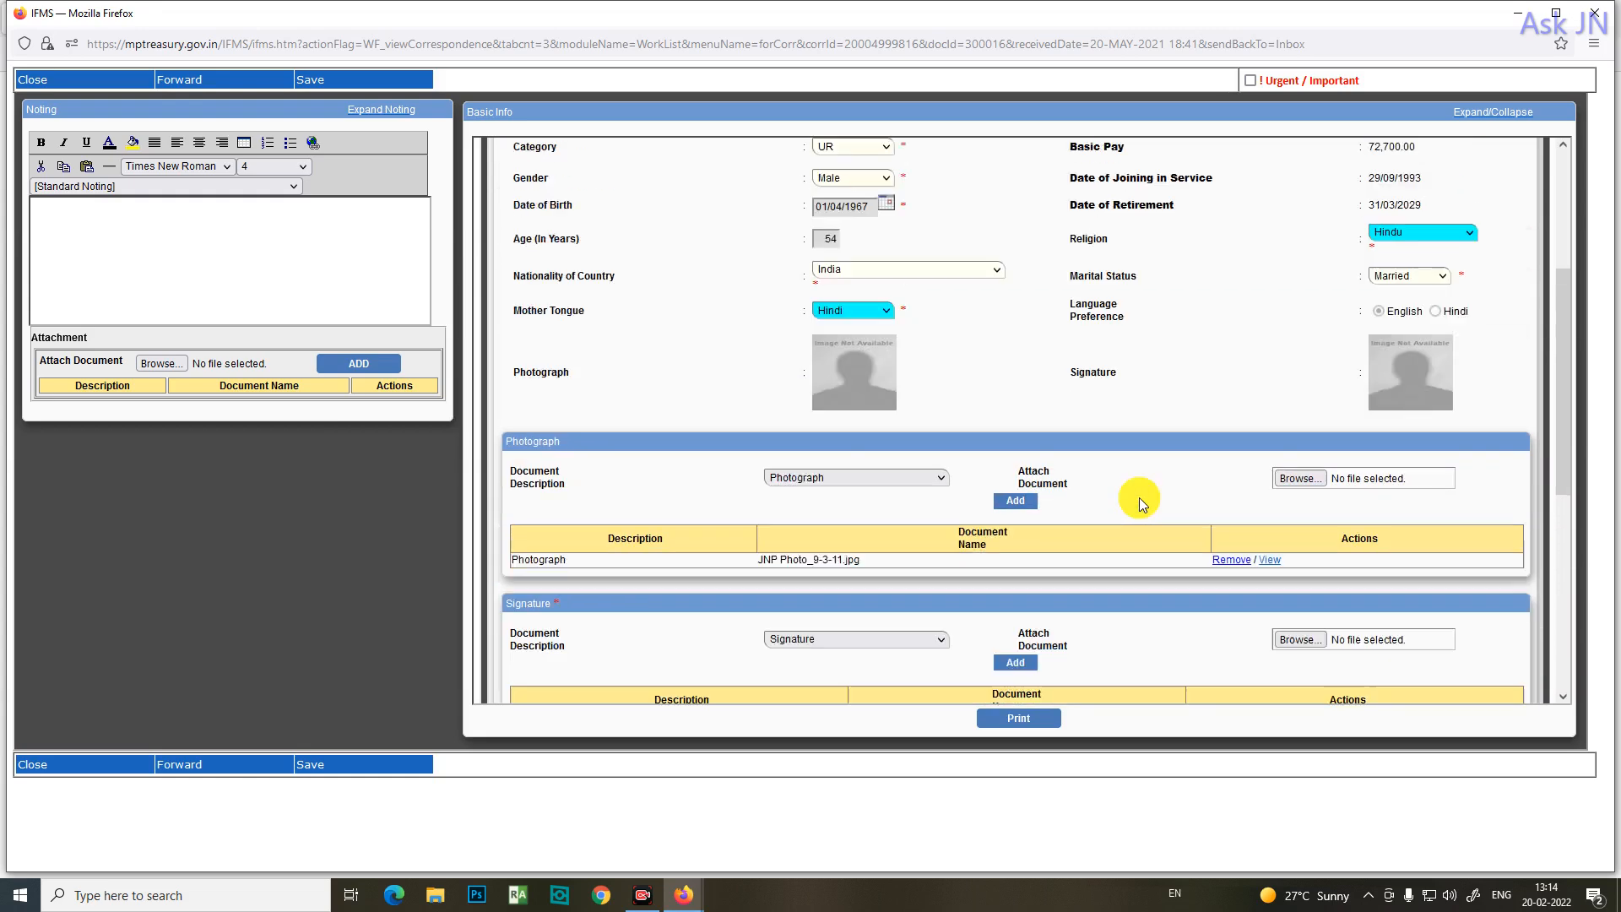
{"action": "scroll", "coordinate": [1139, 499], "scroll_direction": "up", "scroll_amount": 5}
{"action": "scroll", "coordinate": [1138, 485], "scroll_direction": "down", "scroll_amount": 7}
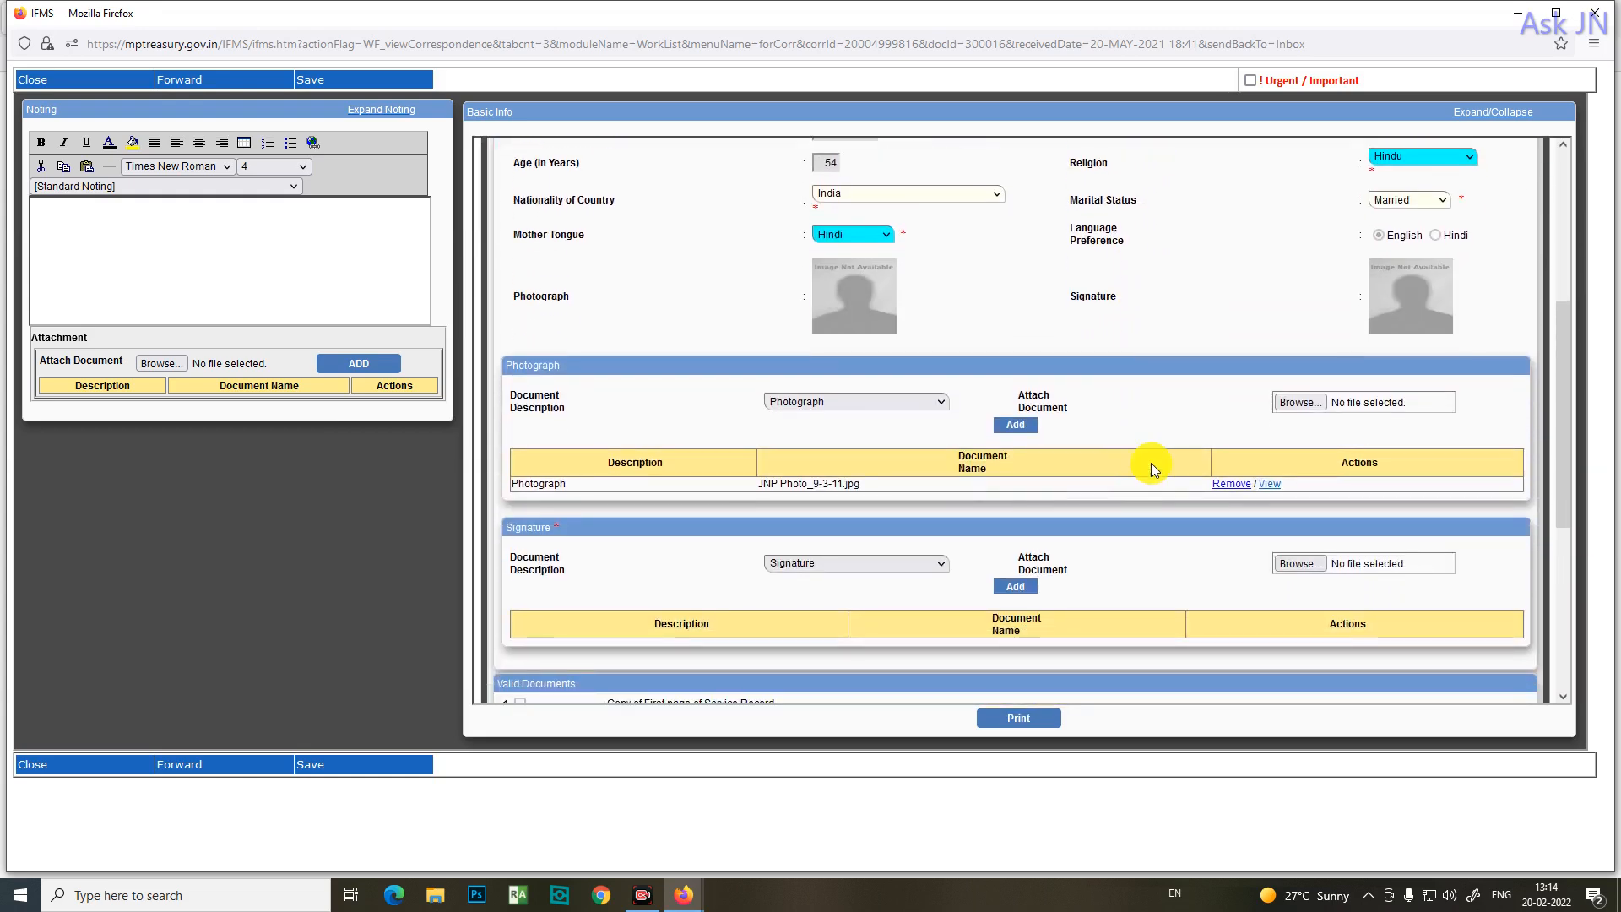
{"action": "scroll", "coordinate": [1152, 412], "scroll_direction": "down", "scroll_amount": 2}
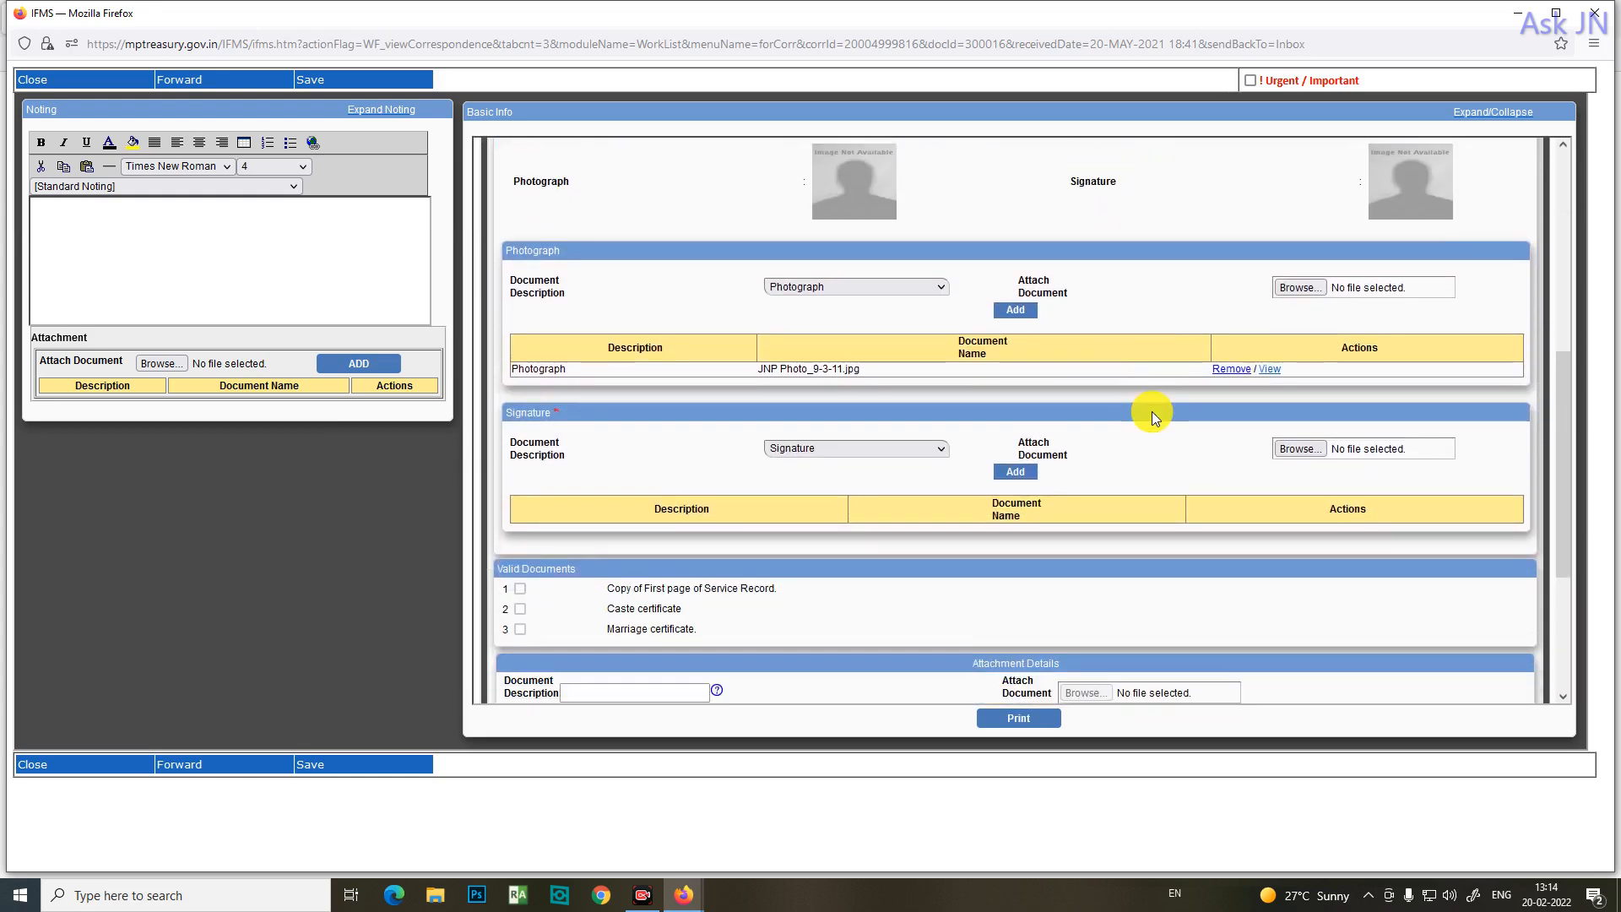
{"action": "scroll", "coordinate": [1152, 412], "scroll_direction": "up", "scroll_amount": 4}
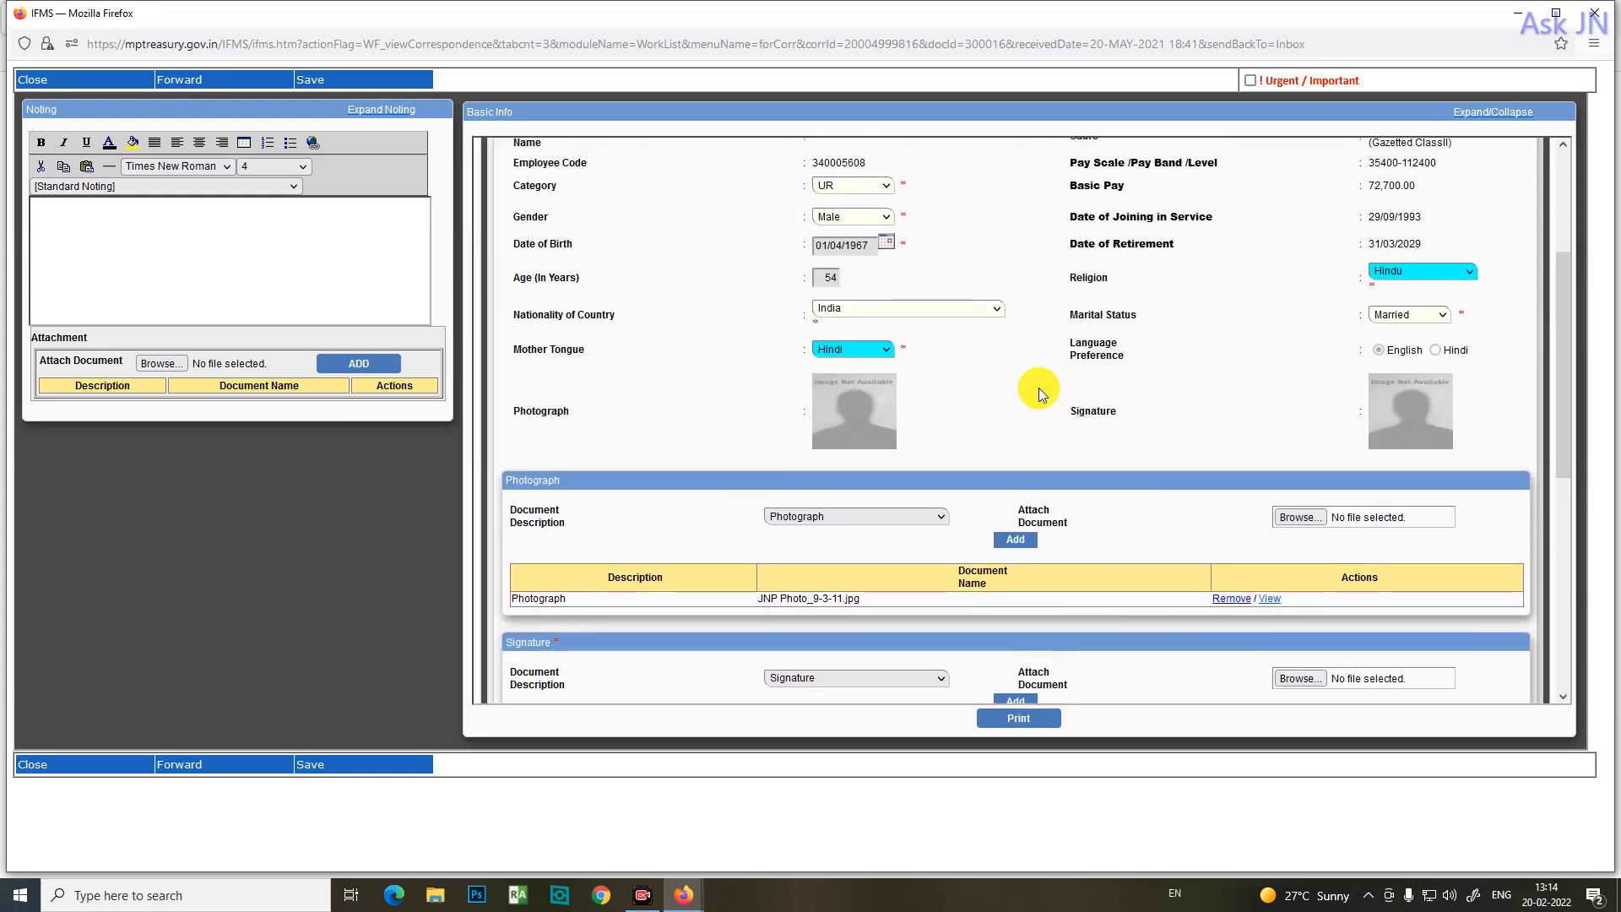
{"action": "scroll", "coordinate": [1039, 387], "scroll_direction": "down", "scroll_amount": 5}
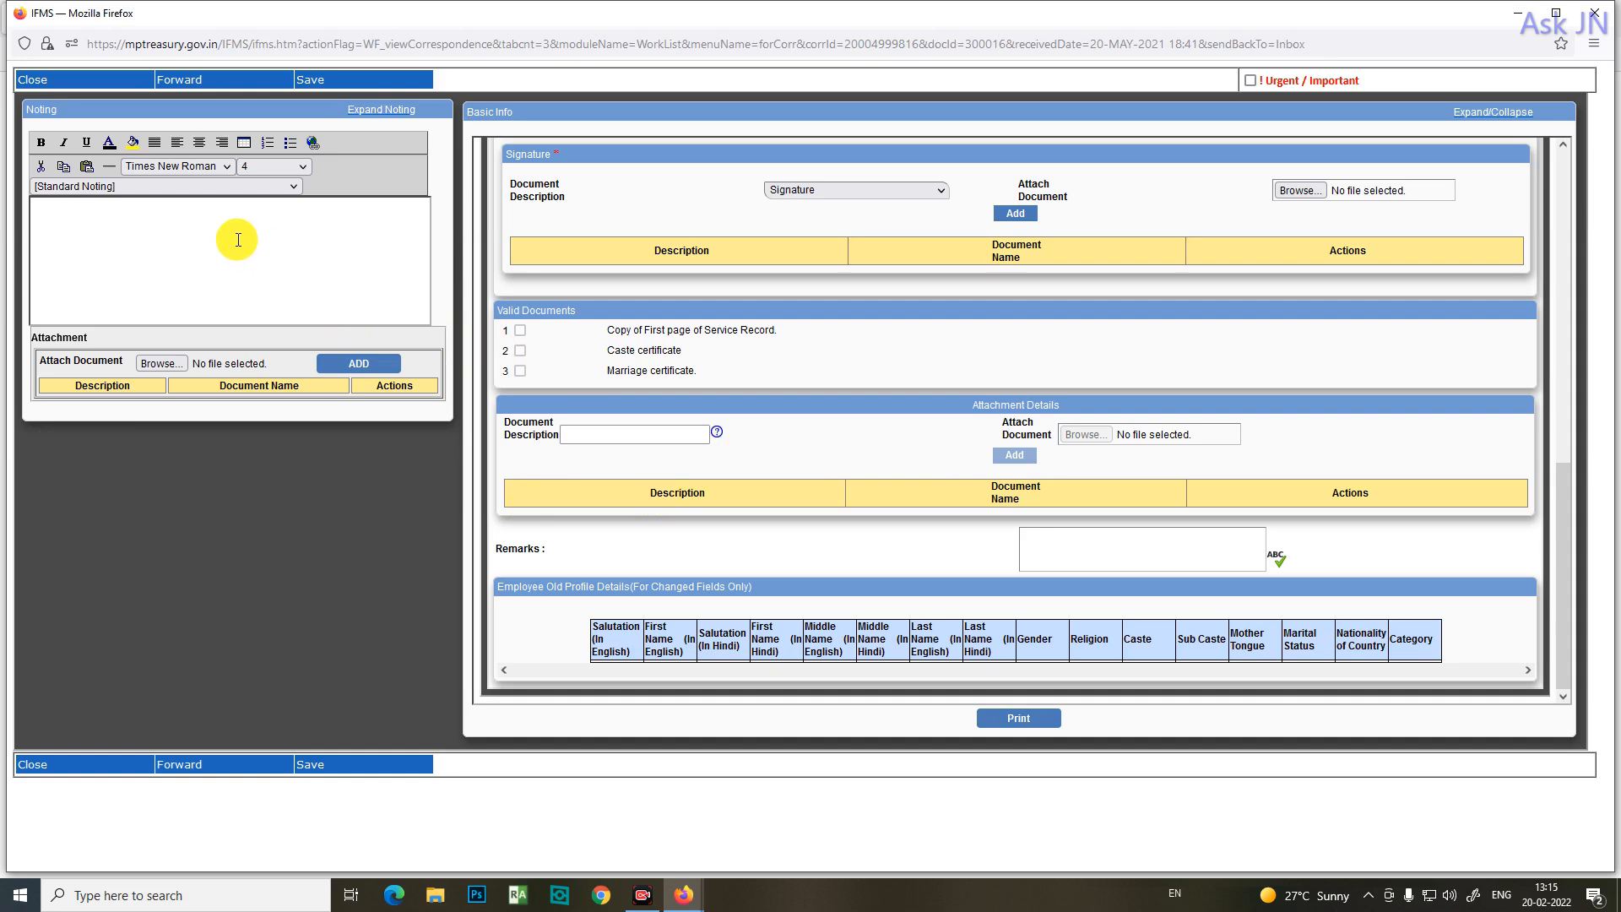
Step: Enter "Please Update Profile" as the noting for the profile change request
{"action": "left_click", "coordinate": [69, 220]}
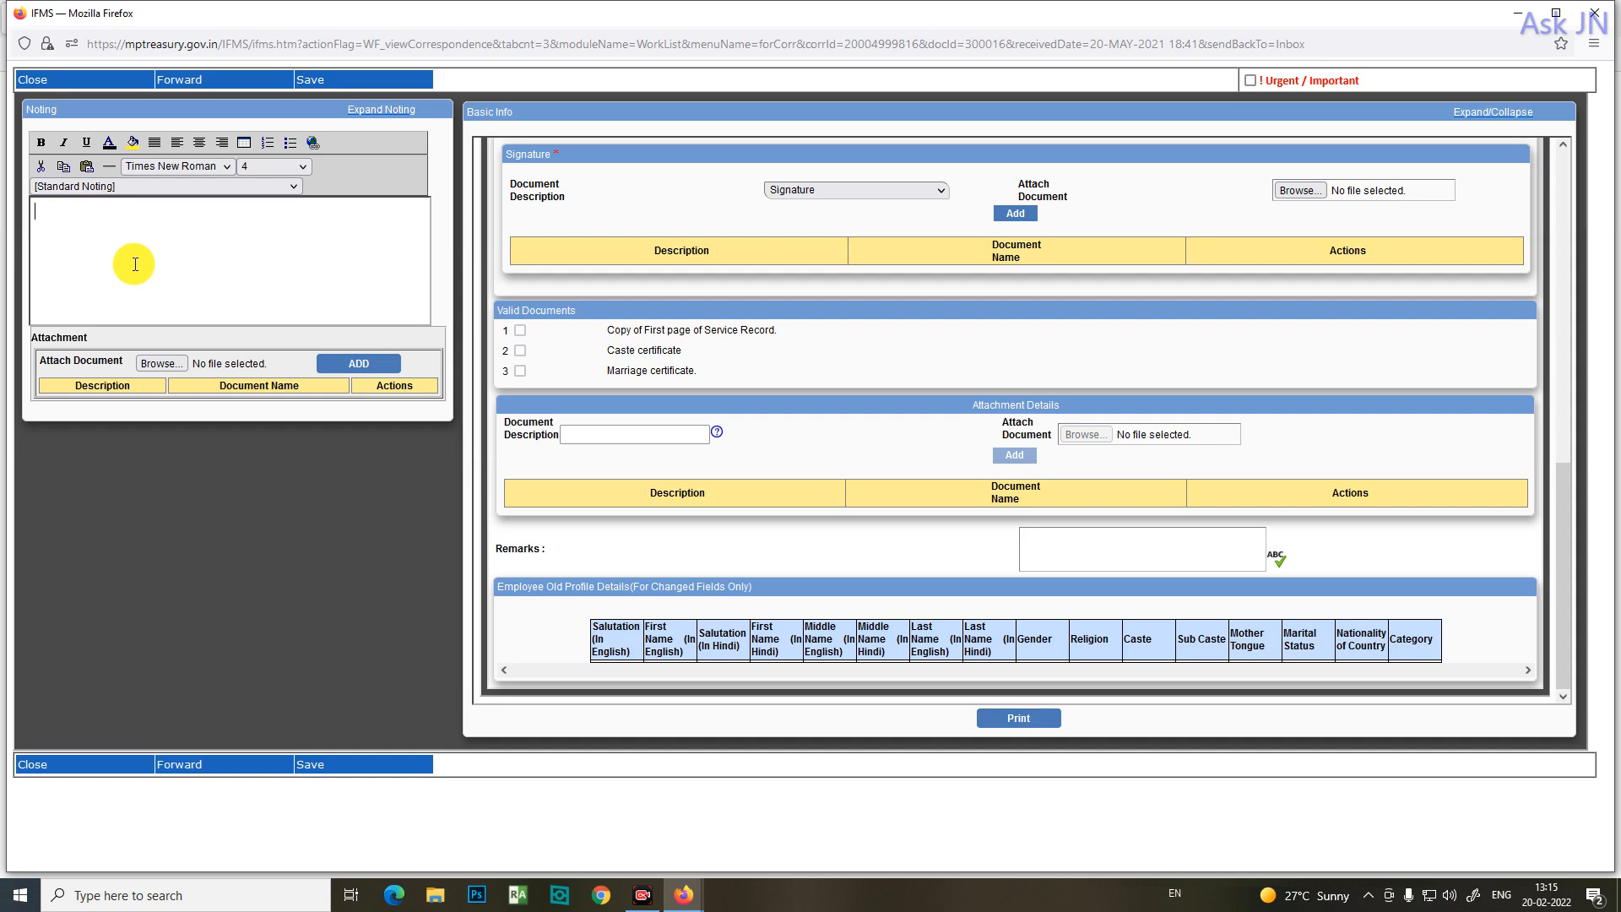
{"action": "type", "text": "Please Upds"}
{"action": "key", "text": "BackSpace"}
{"action": "type", "text": "ate Profile"}
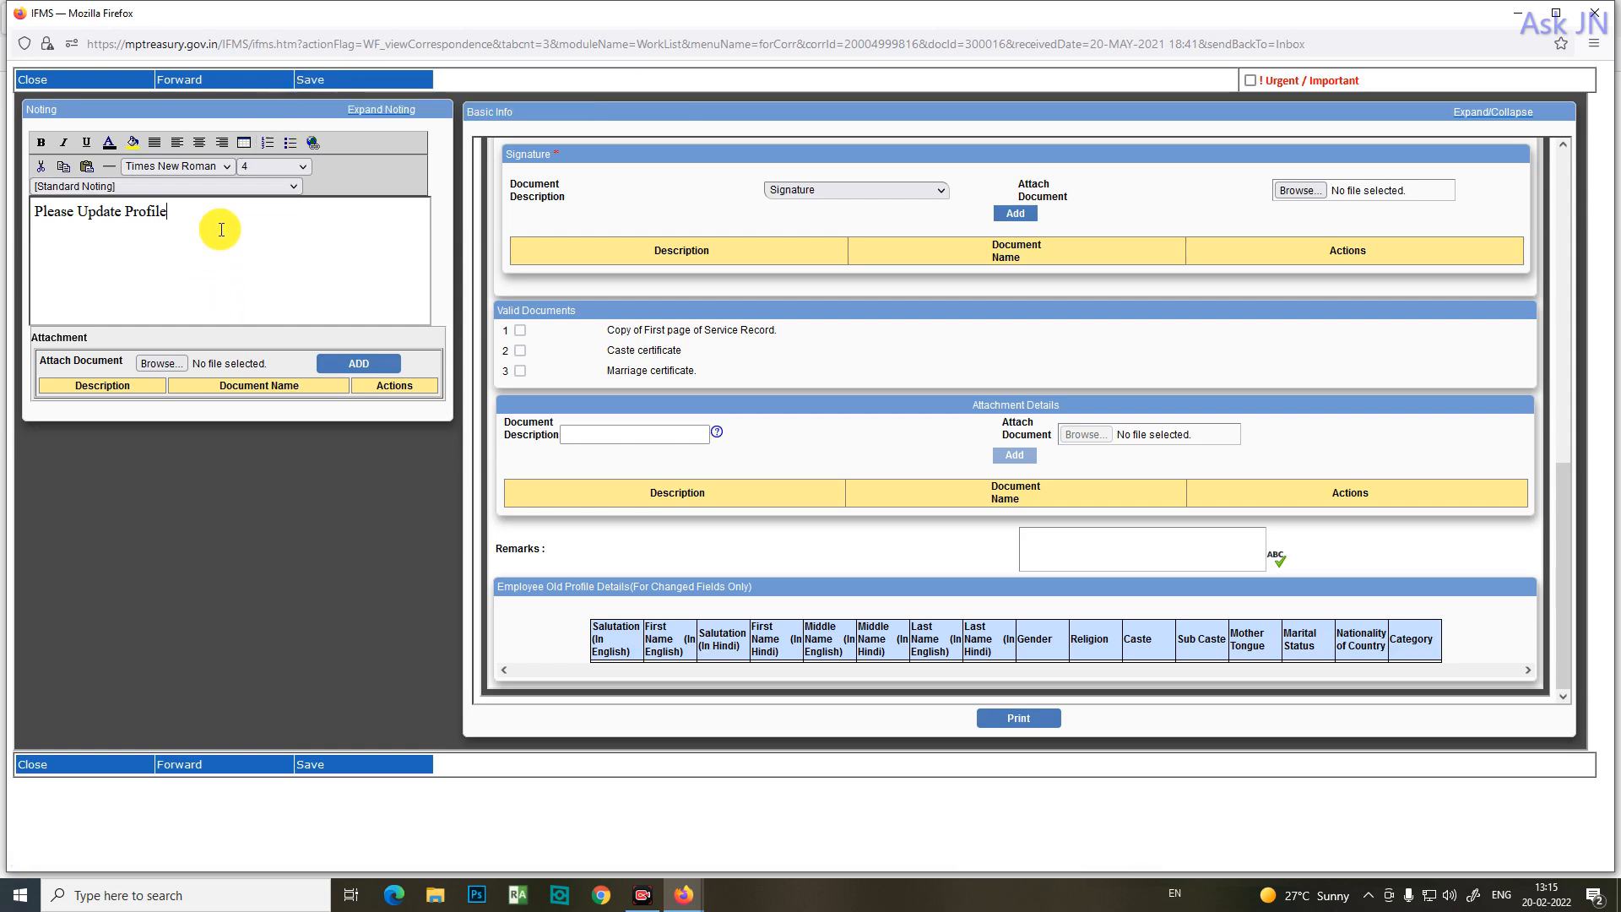
Step: Forward the profile change request to the Senior Auditor, confirm it, and return to the worklist
{"action": "left_click", "coordinate": [239, 85]}
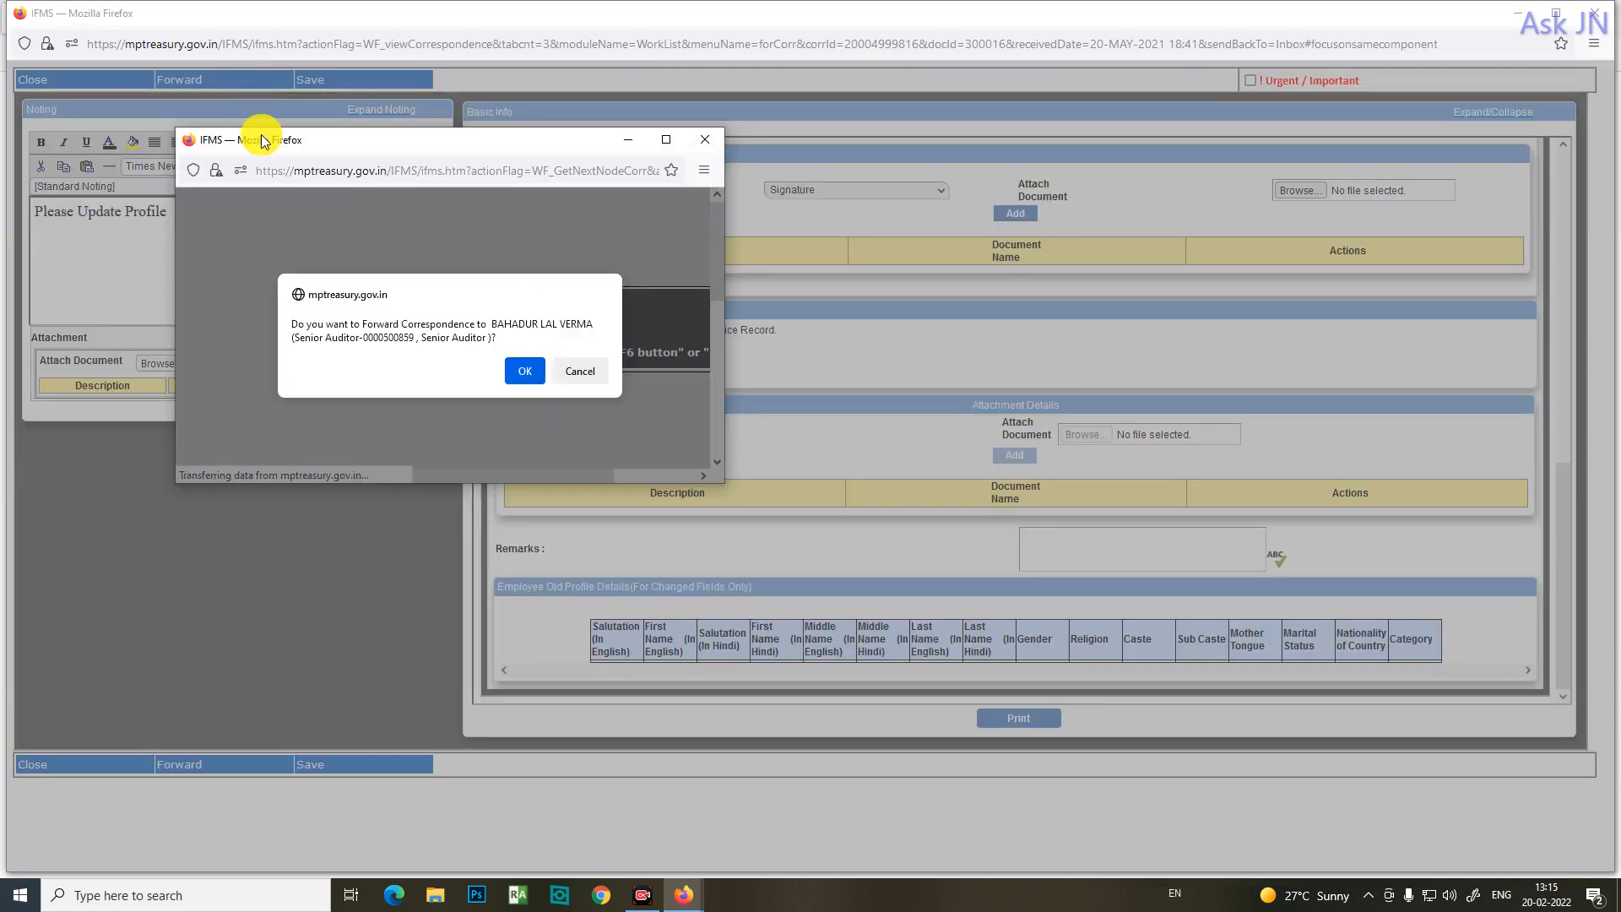
{"action": "left_click", "coordinate": [531, 369]}
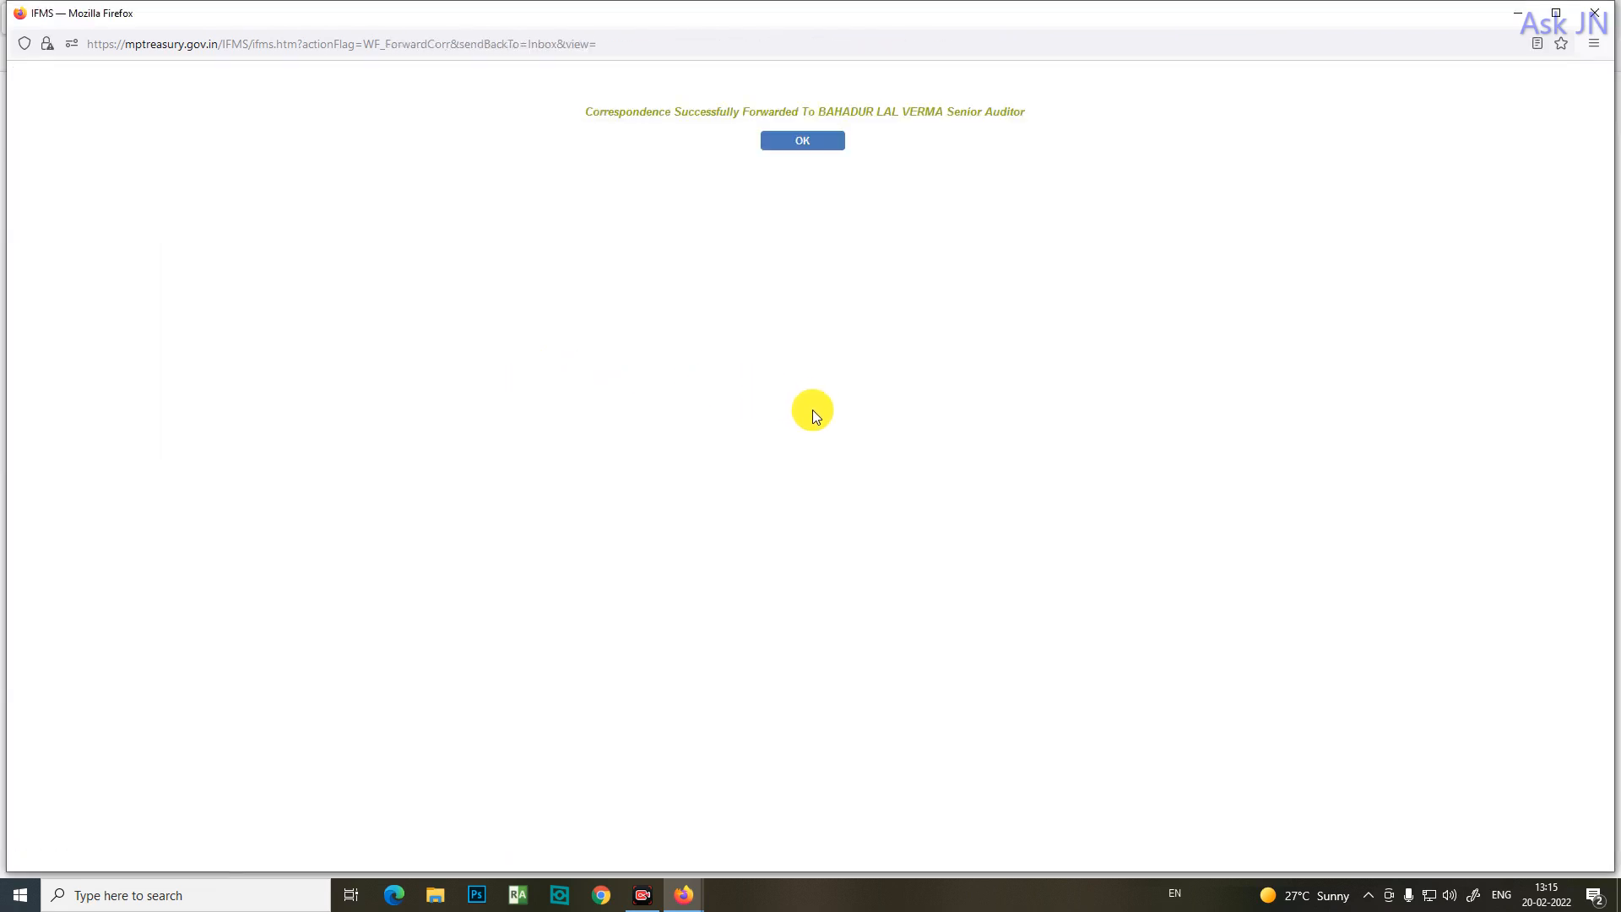
{"action": "left_click", "coordinate": [794, 139]}
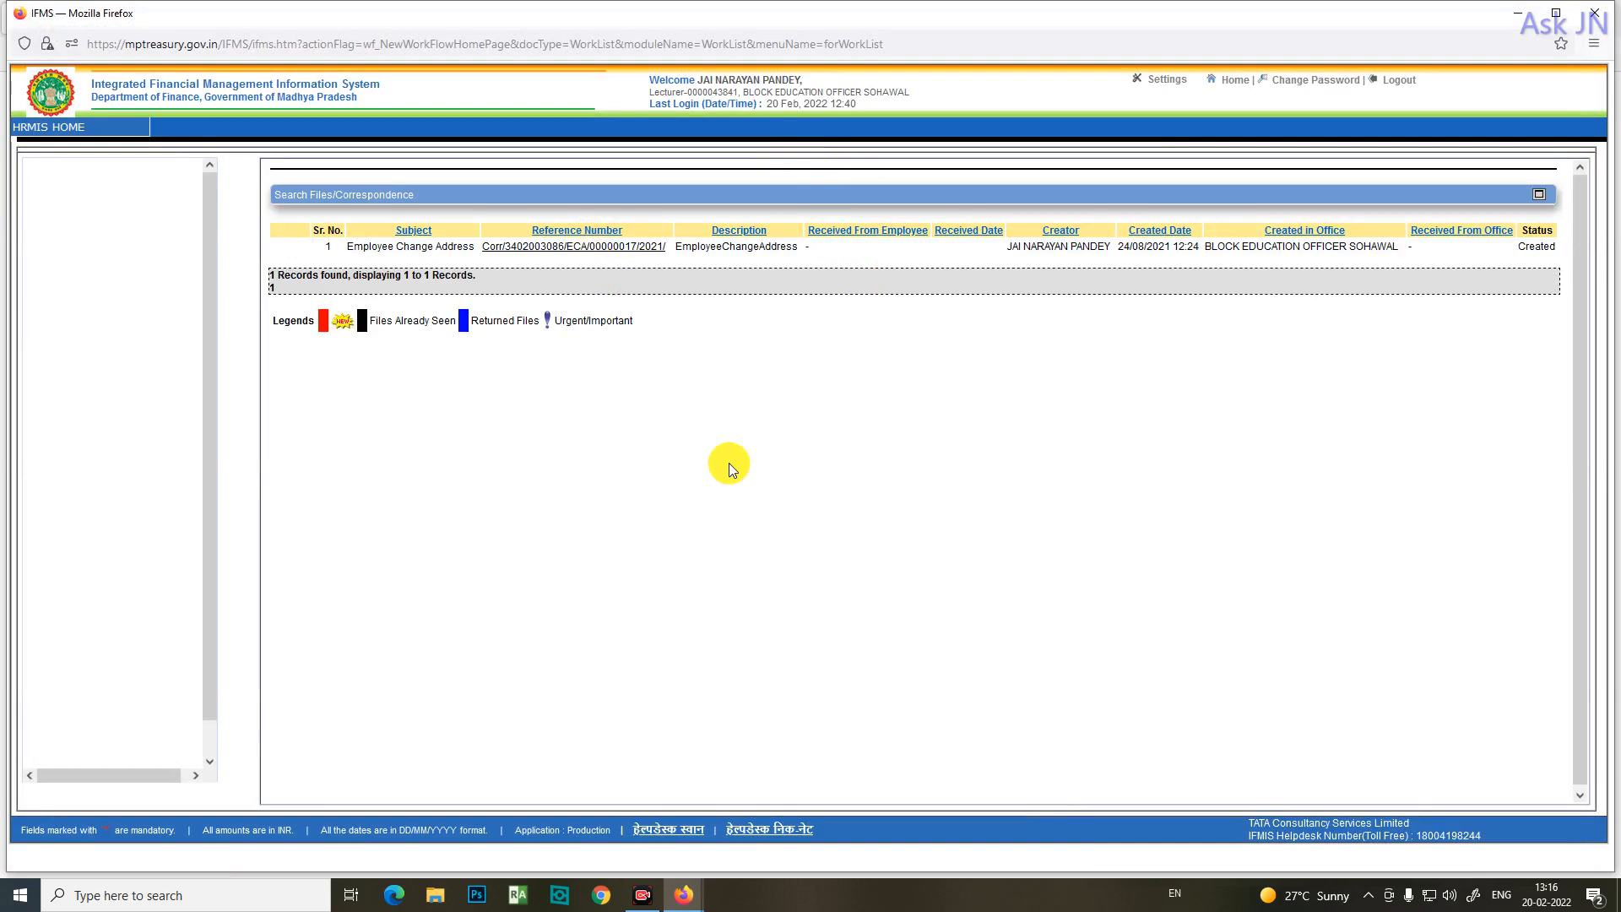
Step: Open the pending Employee Change Address request and review its requested addresses, address proof documents and attachments
{"action": "left_click", "coordinate": [590, 248]}
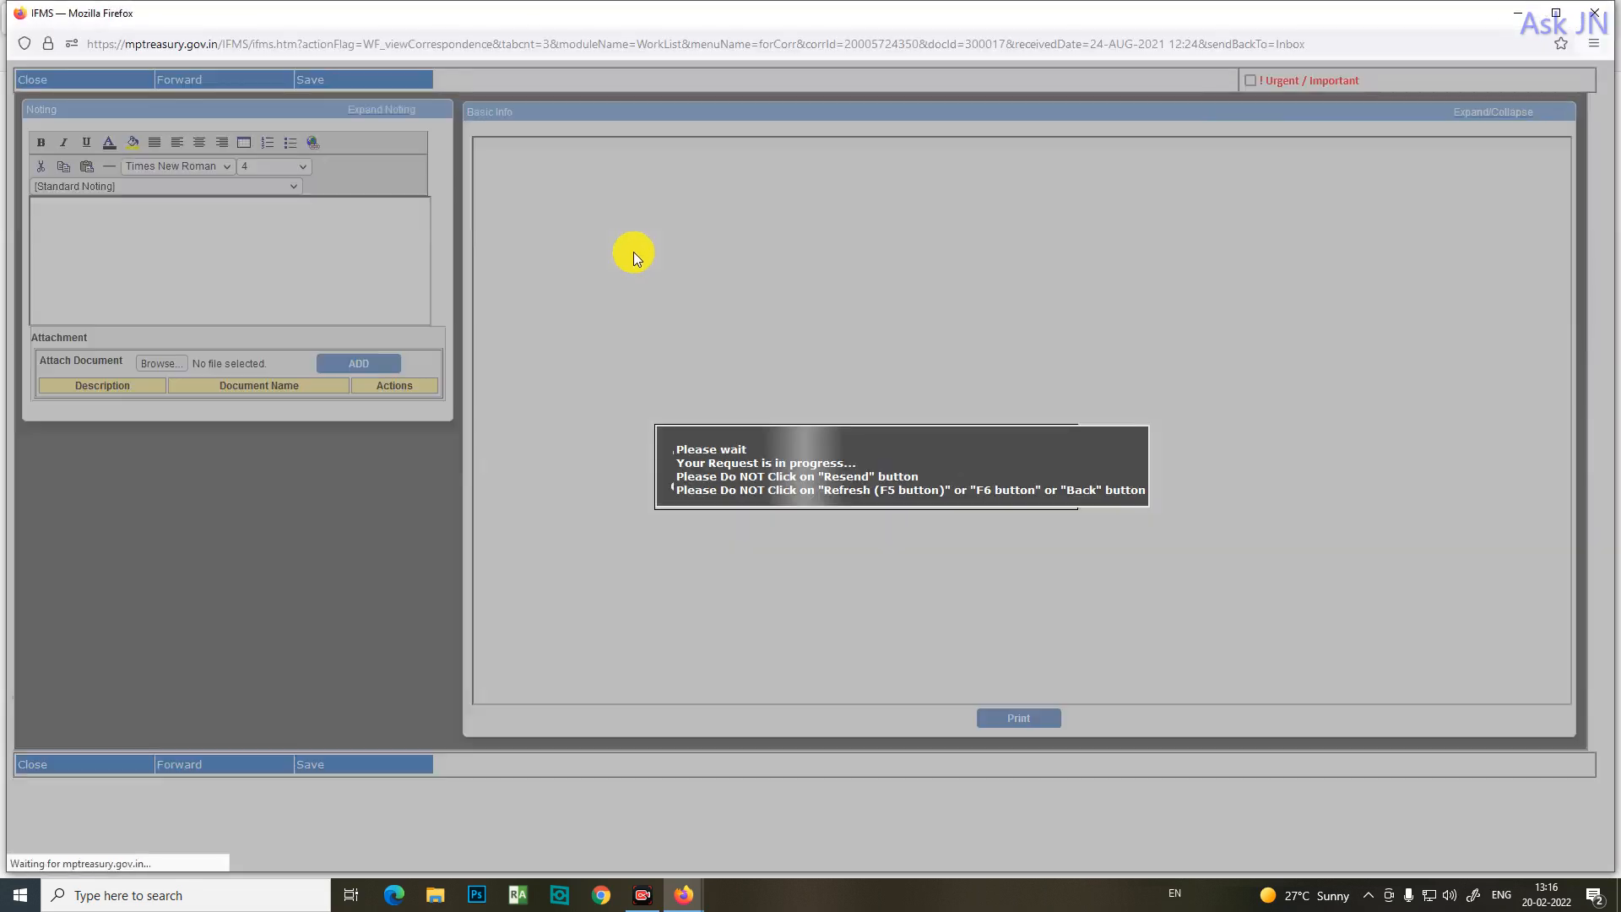
{"action": "scroll", "coordinate": [914, 428], "scroll_direction": "down", "scroll_amount": 5}
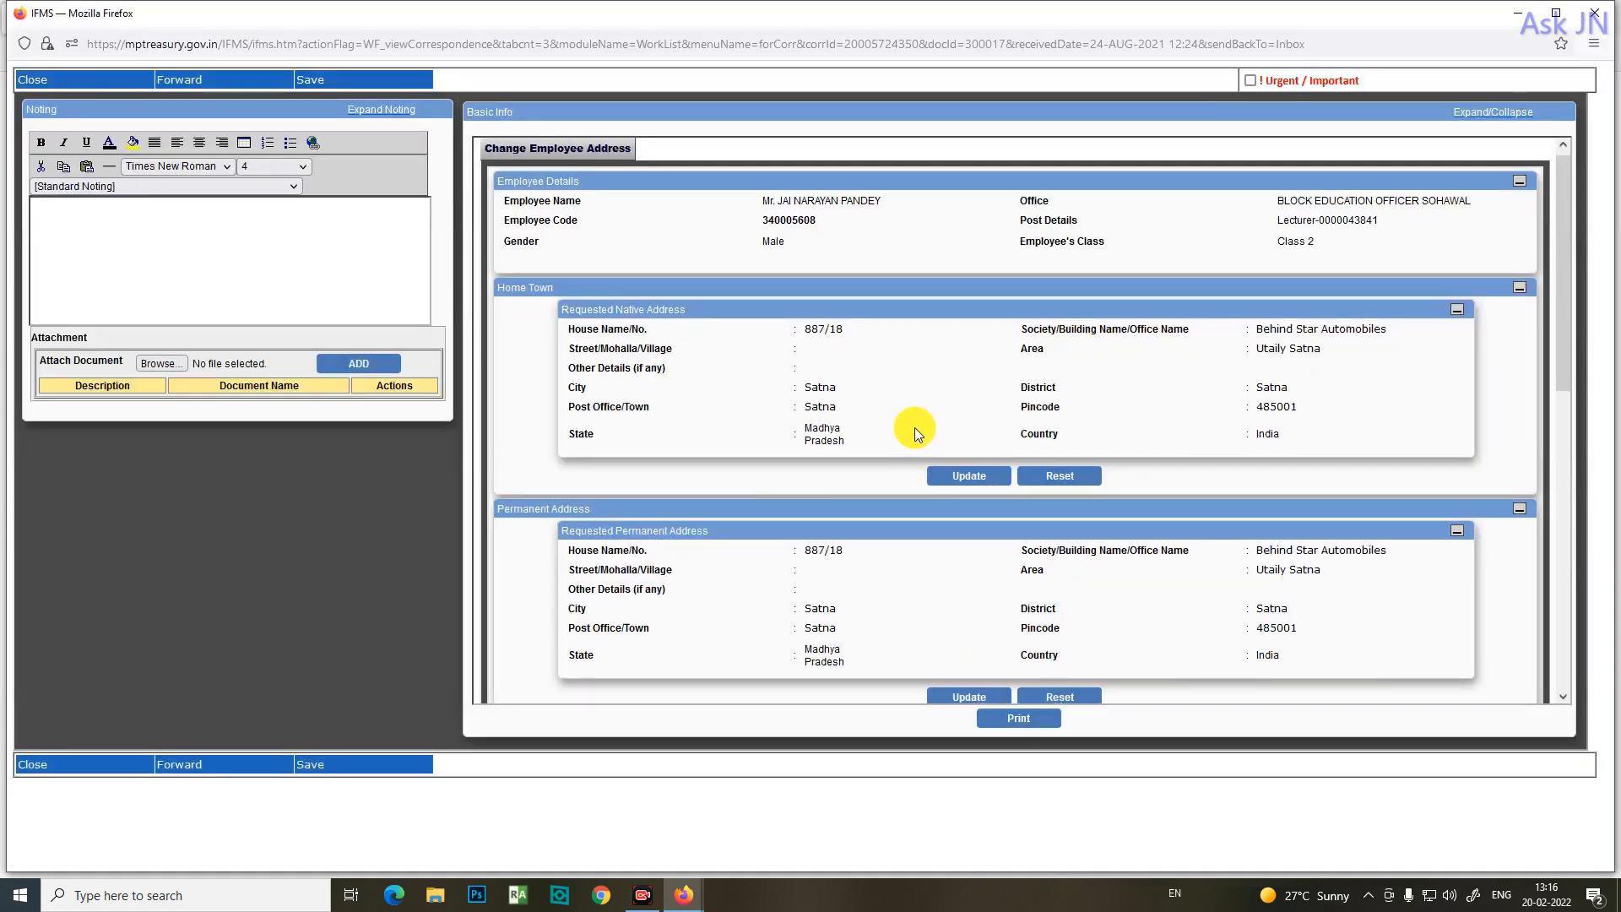
{"action": "scroll", "coordinate": [1152, 363], "scroll_direction": "down", "scroll_amount": 2}
{"action": "scroll", "coordinate": [1152, 362], "scroll_direction": "up", "scroll_amount": 1}
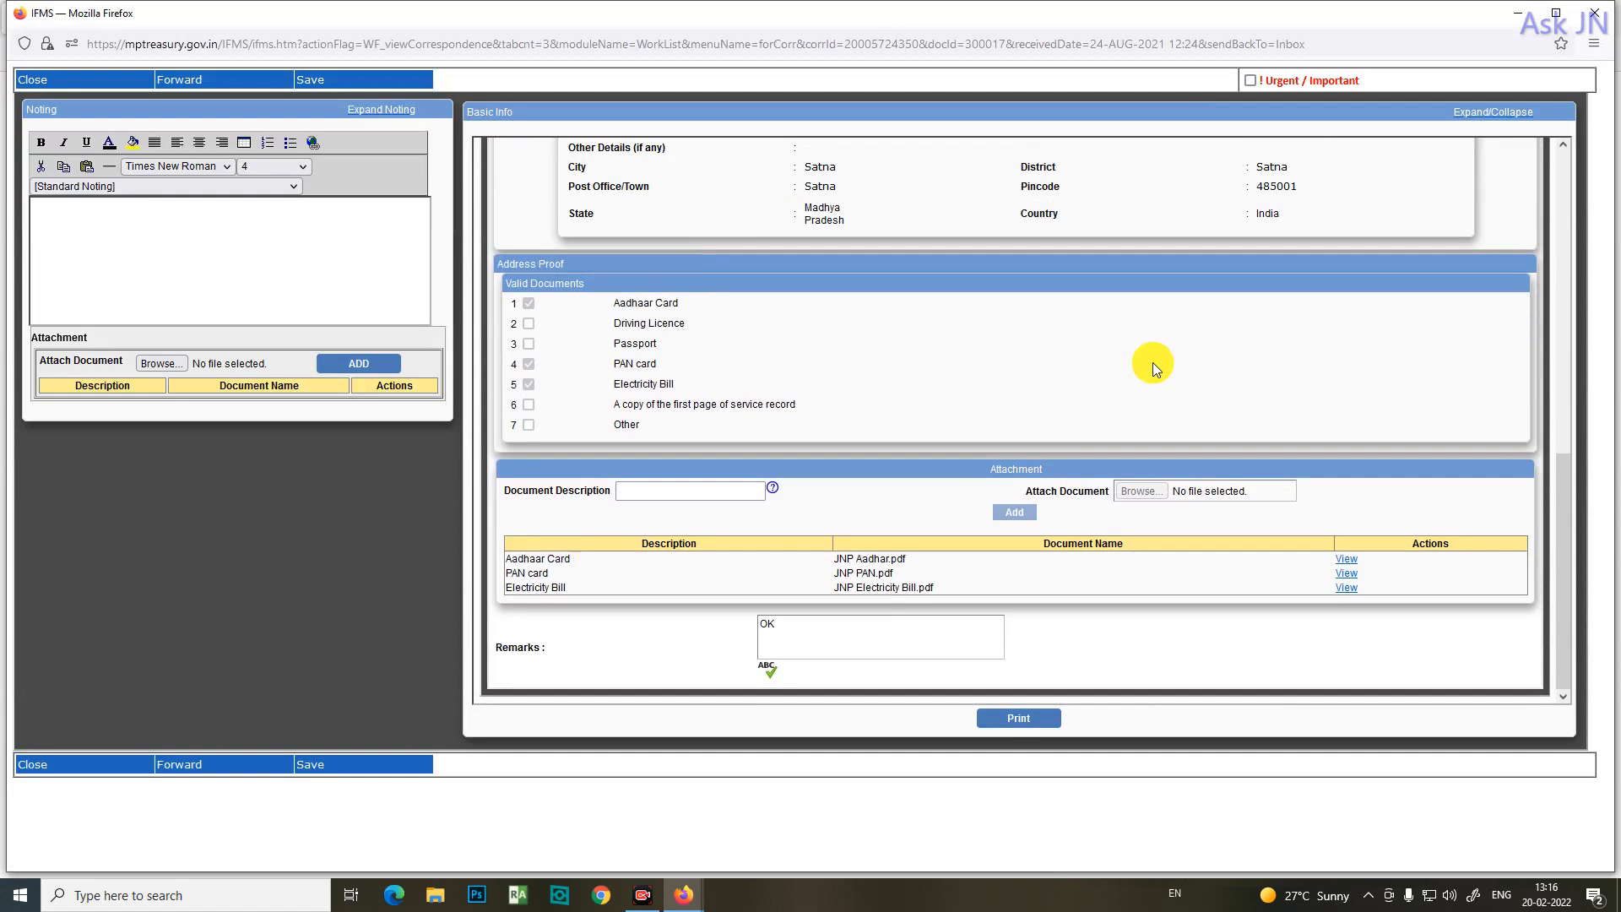
{"action": "scroll", "coordinate": [1153, 365], "scroll_direction": "up", "scroll_amount": 5}
{"action": "scroll", "coordinate": [1151, 368], "scroll_direction": "up", "scroll_amount": 2}
{"action": "scroll", "coordinate": [1159, 402], "scroll_direction": "down", "scroll_amount": 8}
{"action": "left_click_drag", "start_coordinate": [539, 396], "coordinate": [537, 372]}
{"action": "left_click", "coordinate": [532, 358]}
{"action": "left_click", "coordinate": [622, 365]}
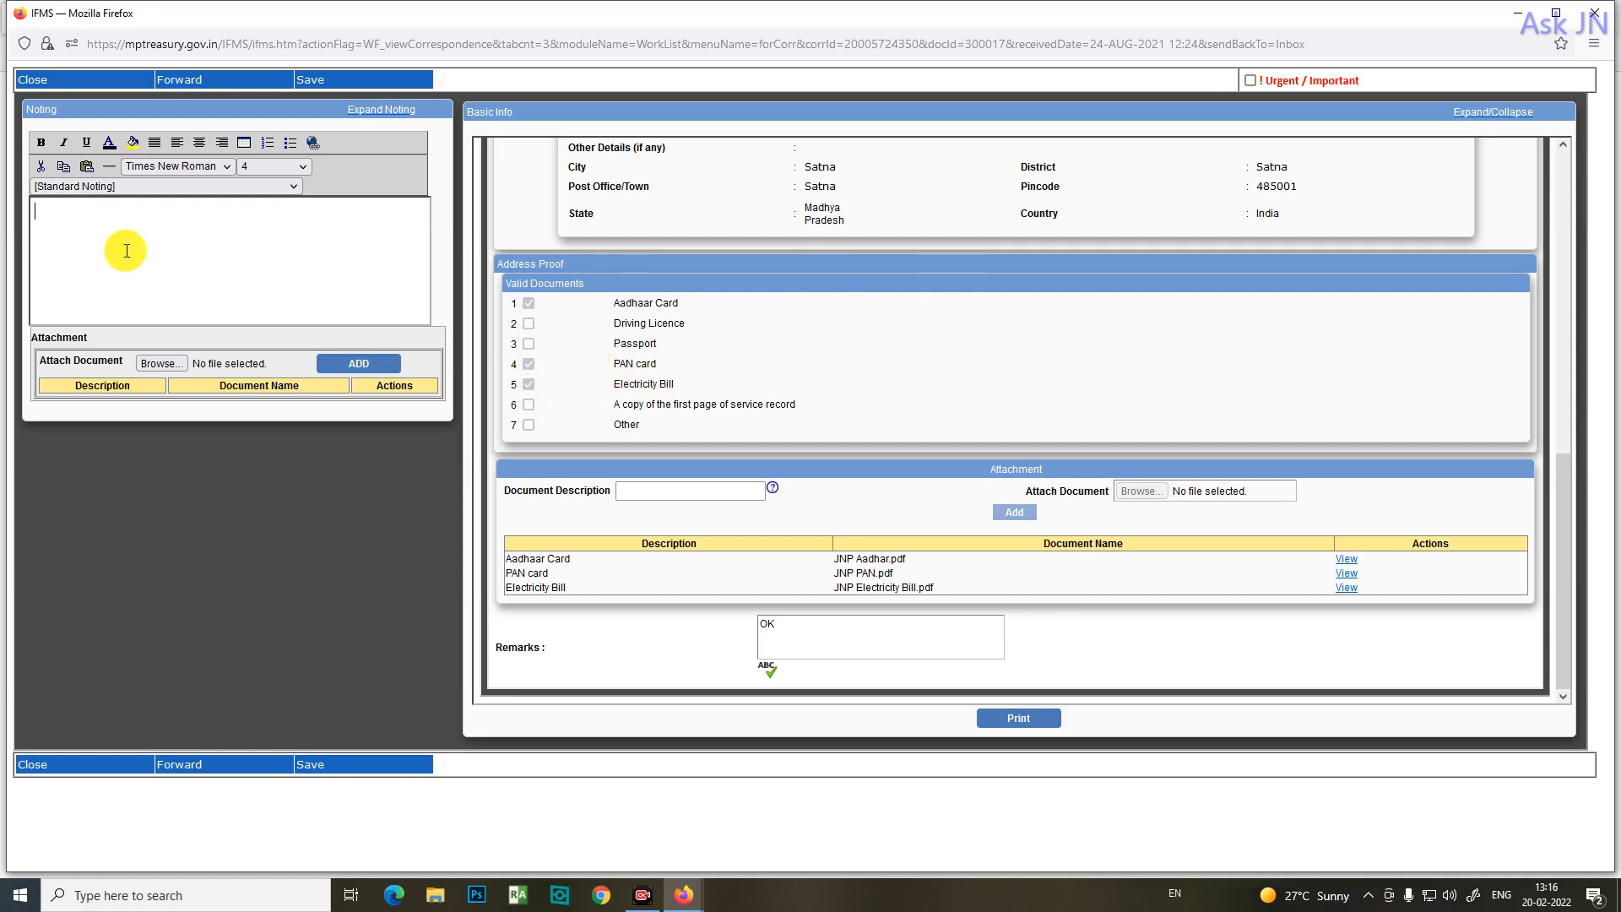
Step: Enter "Please Update" as the noting for the address change request, without attaching a file
{"action": "left_click", "coordinate": [161, 364]}
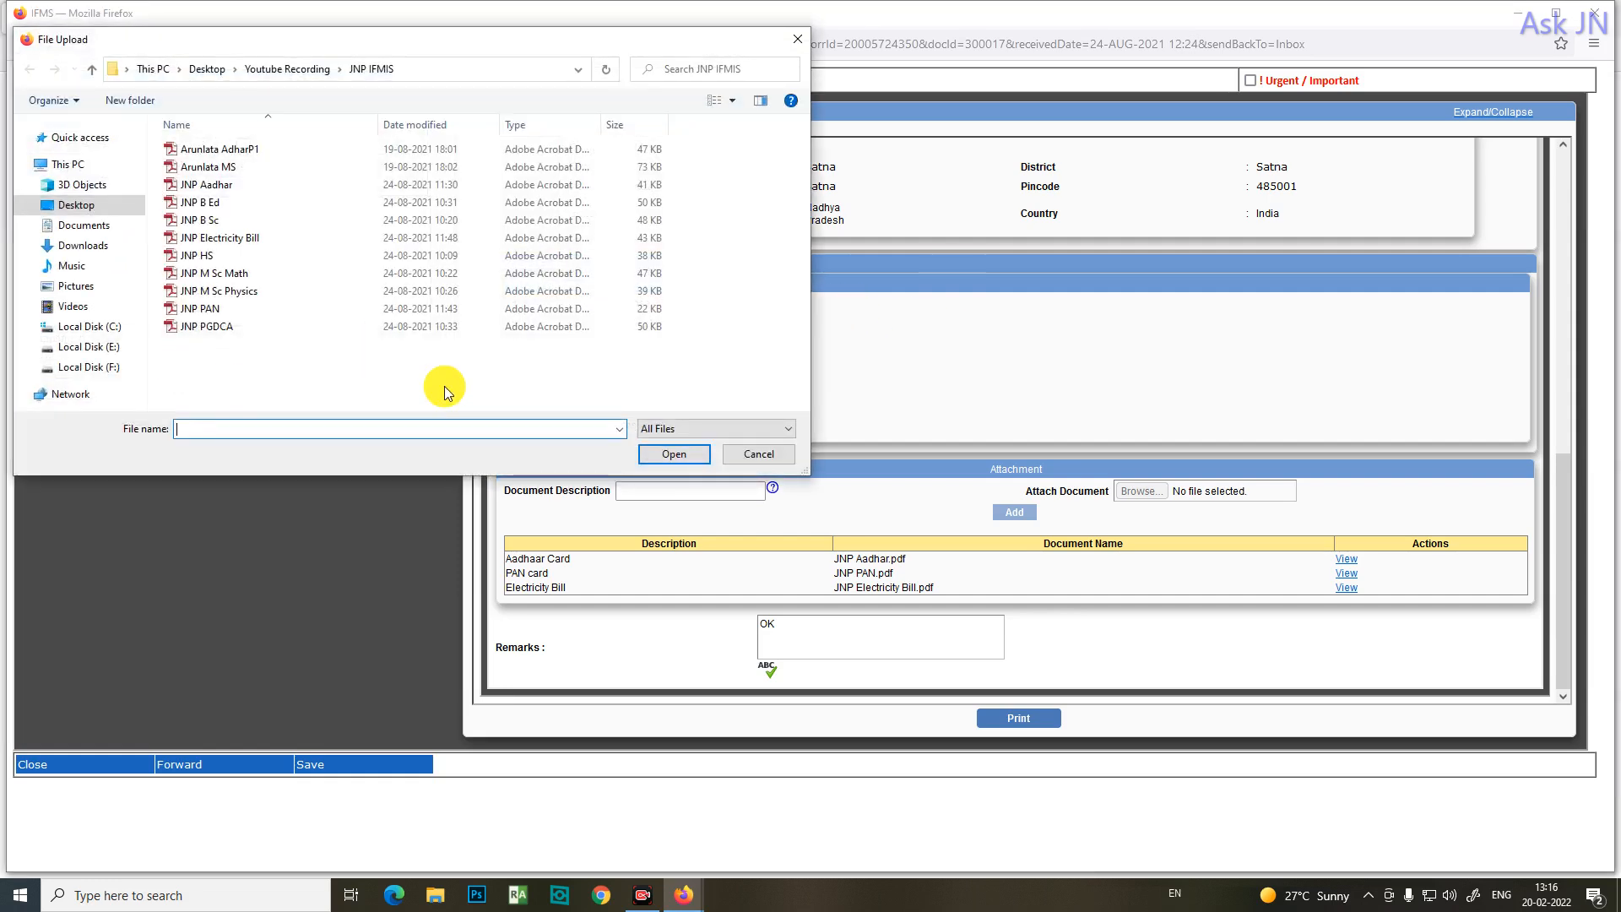
{"action": "left_click", "coordinate": [763, 460]}
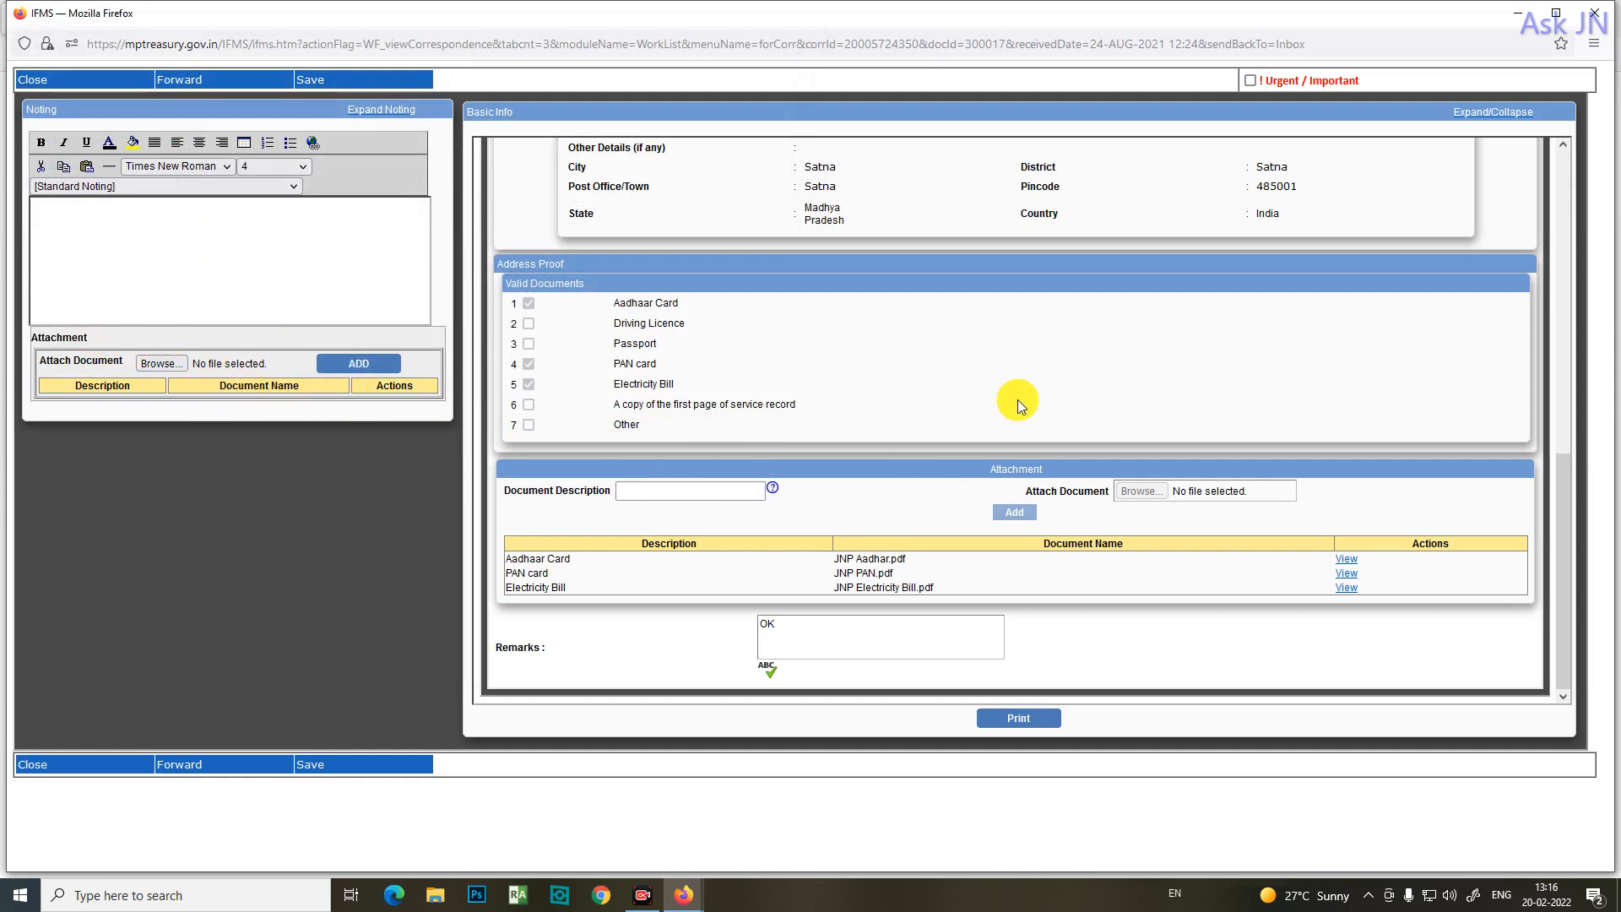
{"action": "left_click", "coordinate": [280, 269]}
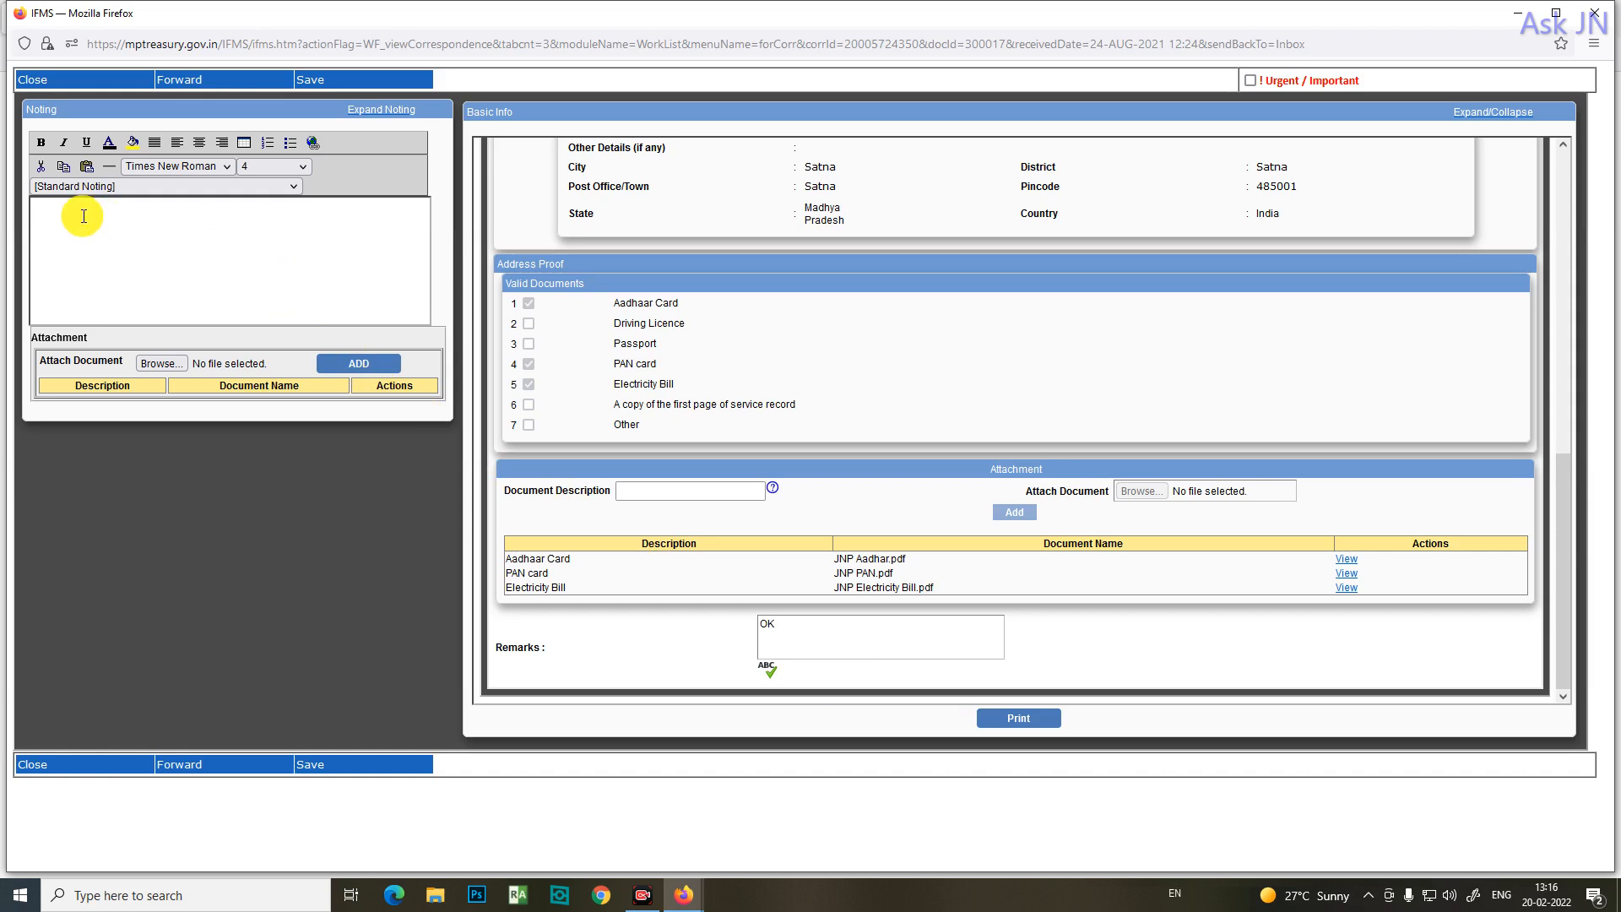
{"action": "type", "text": "Please updt"}
{"action": "key", "text": "BackSpace"}
{"action": "type", "text": "ate"}
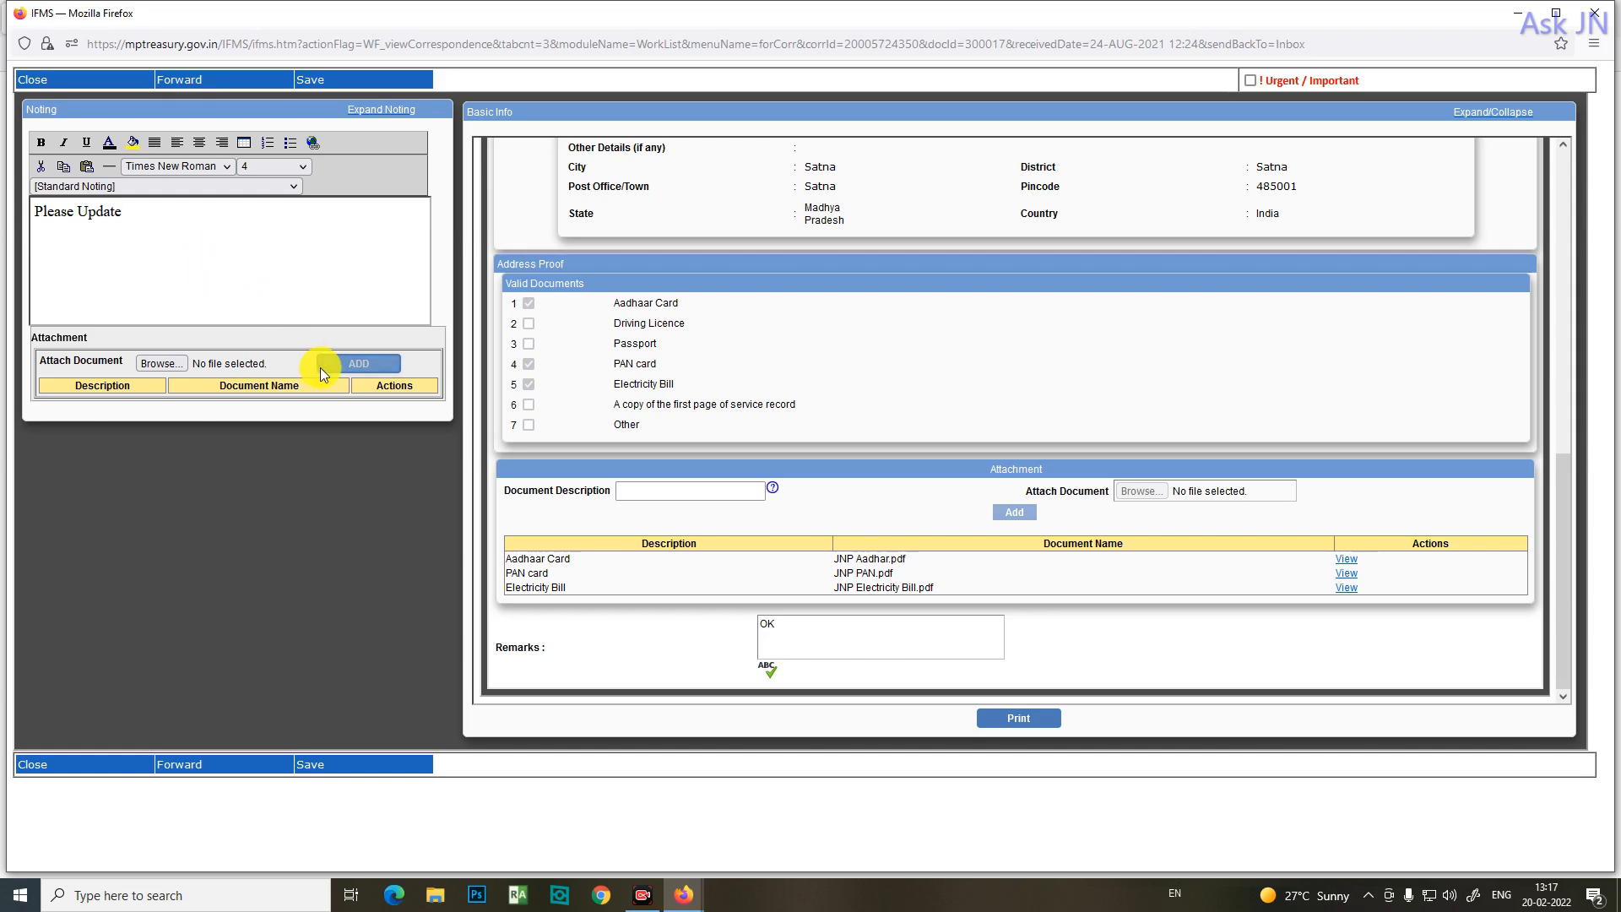
Step: Forward the address change request to the Senior Auditor with confirmation and return to the HRMIS self-service menu
{"action": "left_click", "coordinate": [196, 82]}
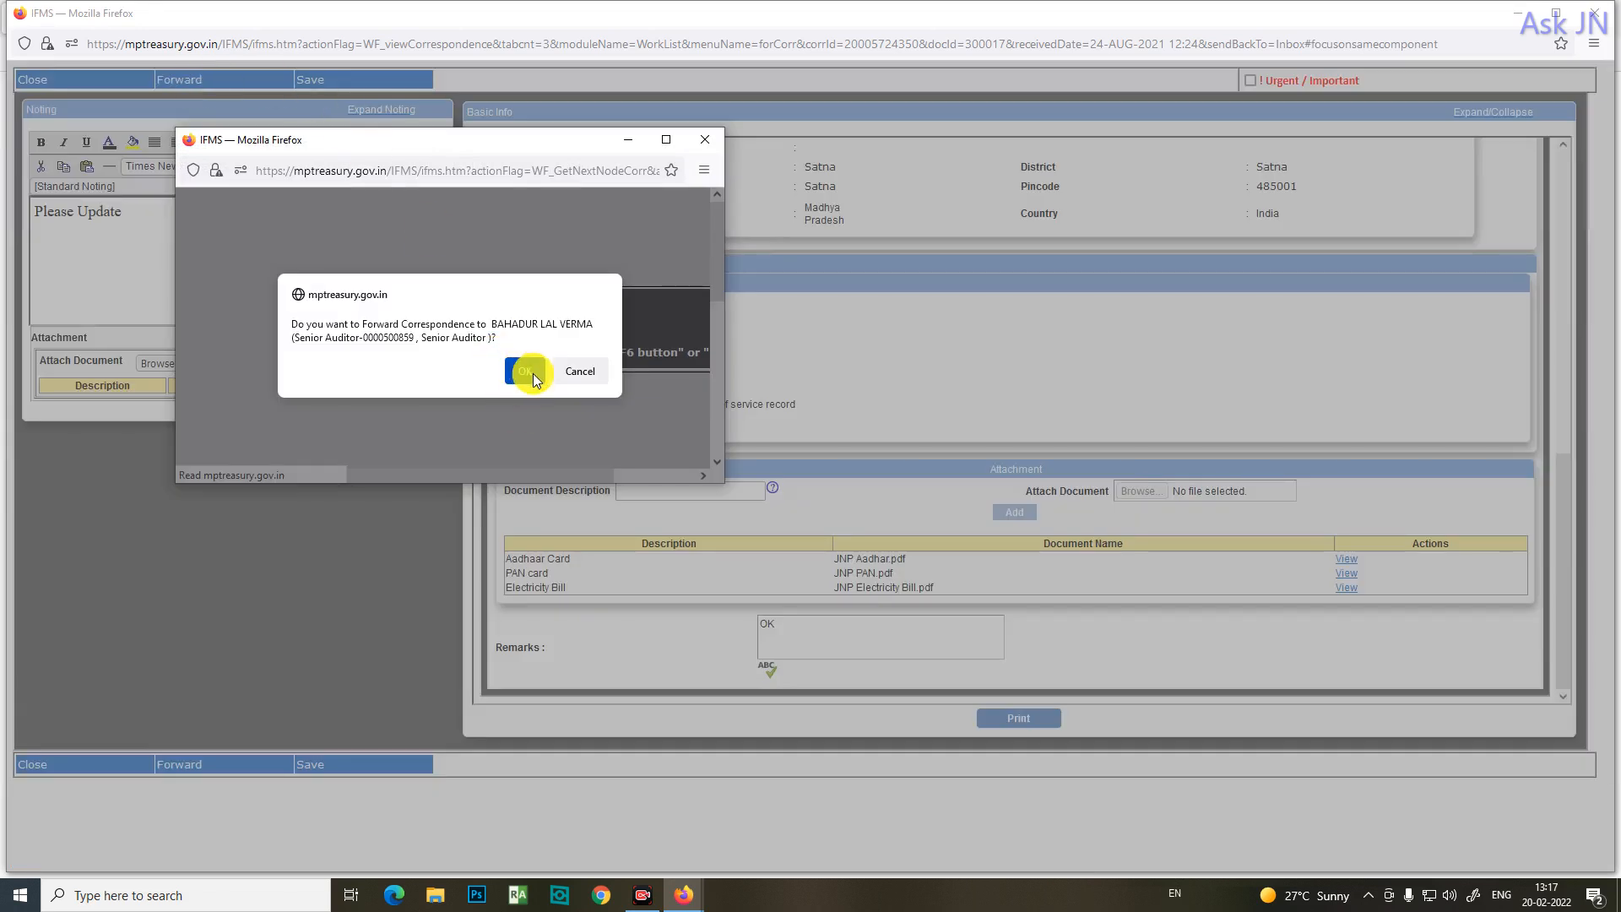
{"action": "left_click", "coordinate": [525, 374]}
{"action": "left_click", "coordinate": [521, 373]}
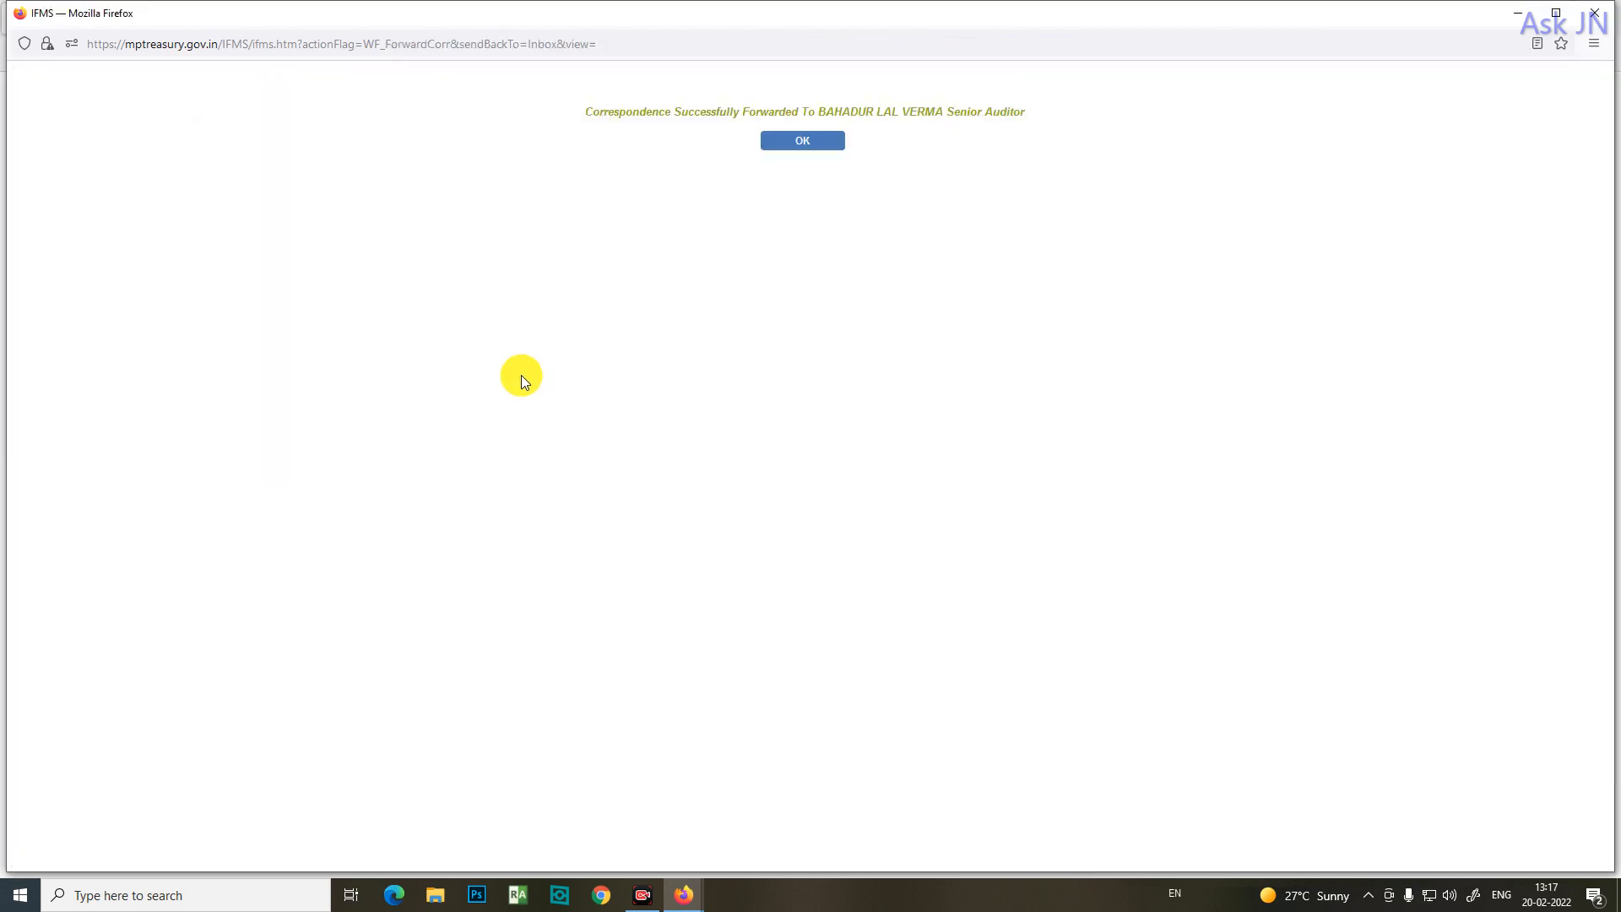
{"action": "left_click", "coordinate": [794, 142]}
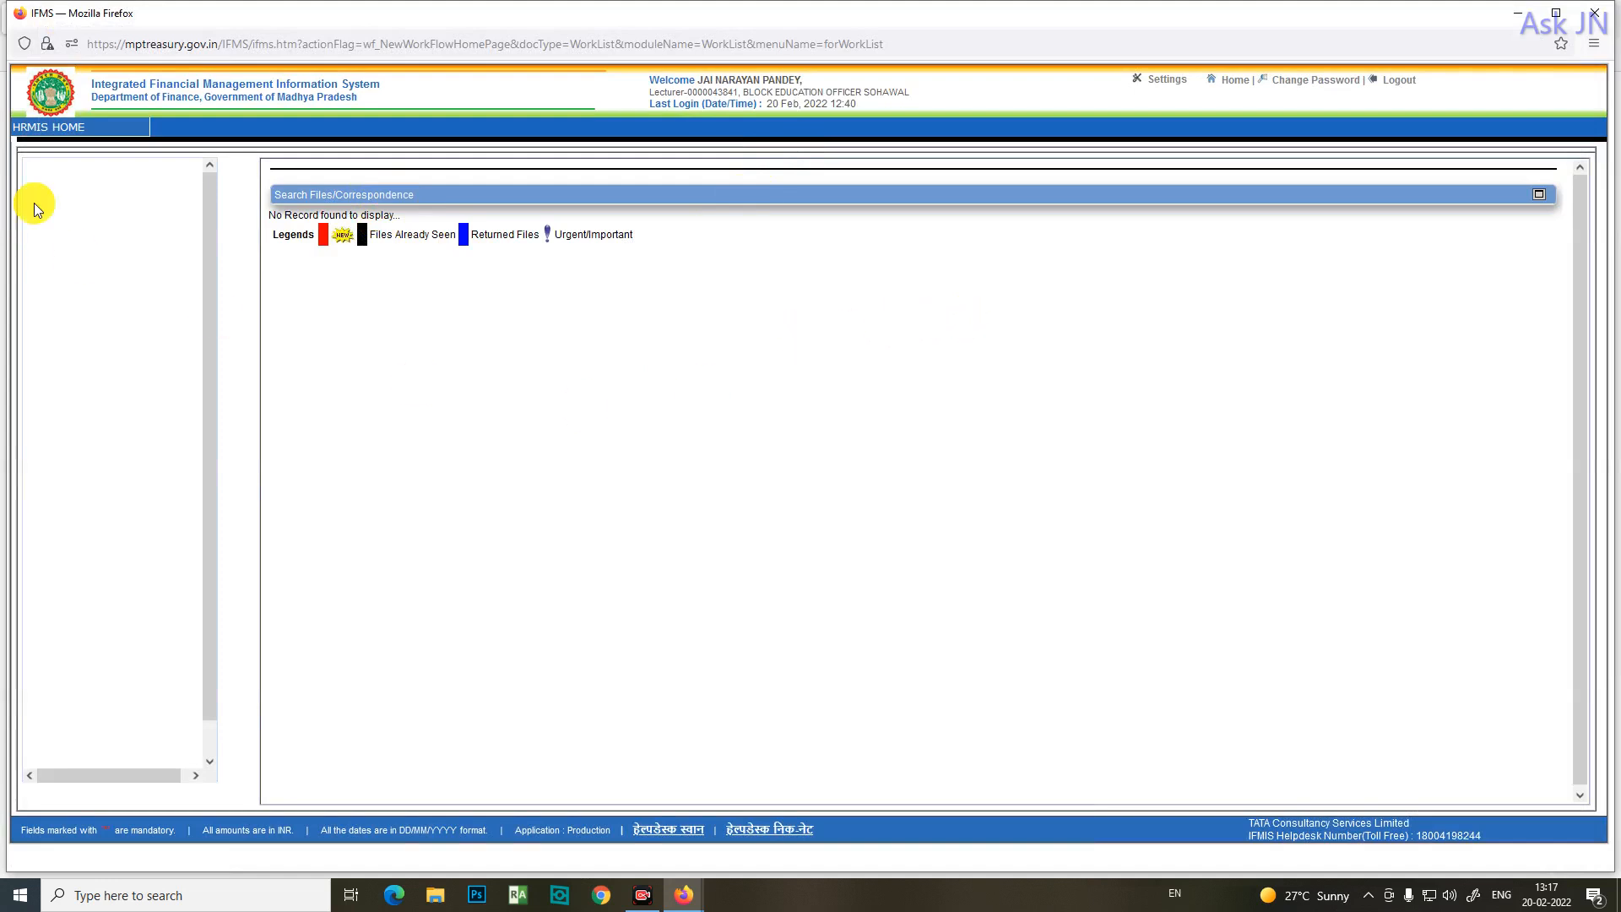
{"action": "left_click", "coordinate": [69, 150]}
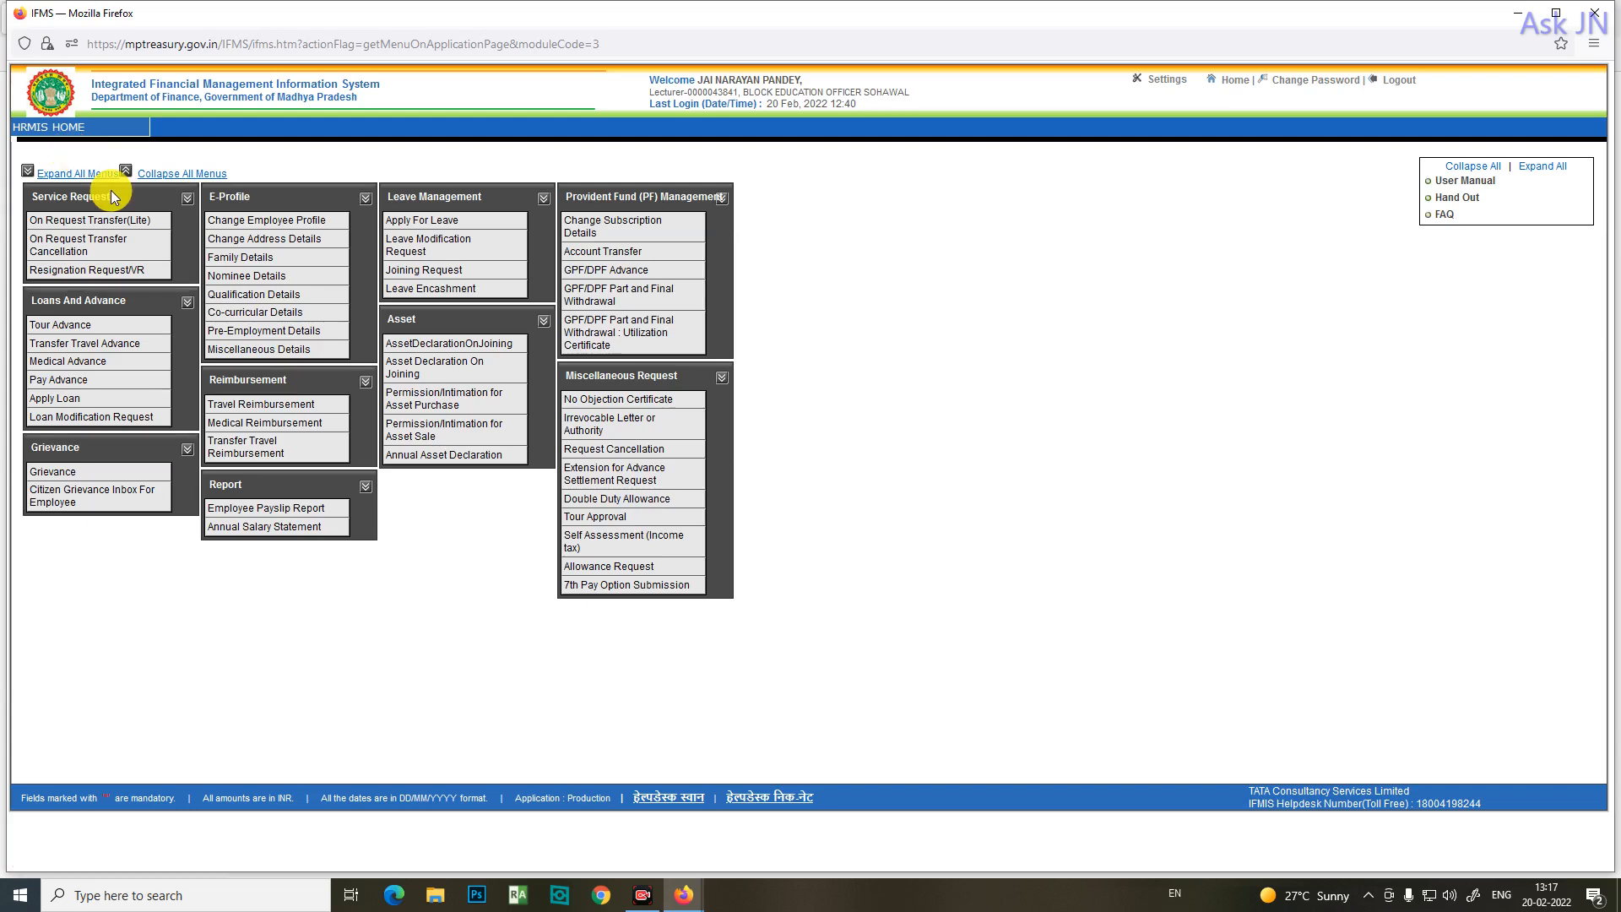